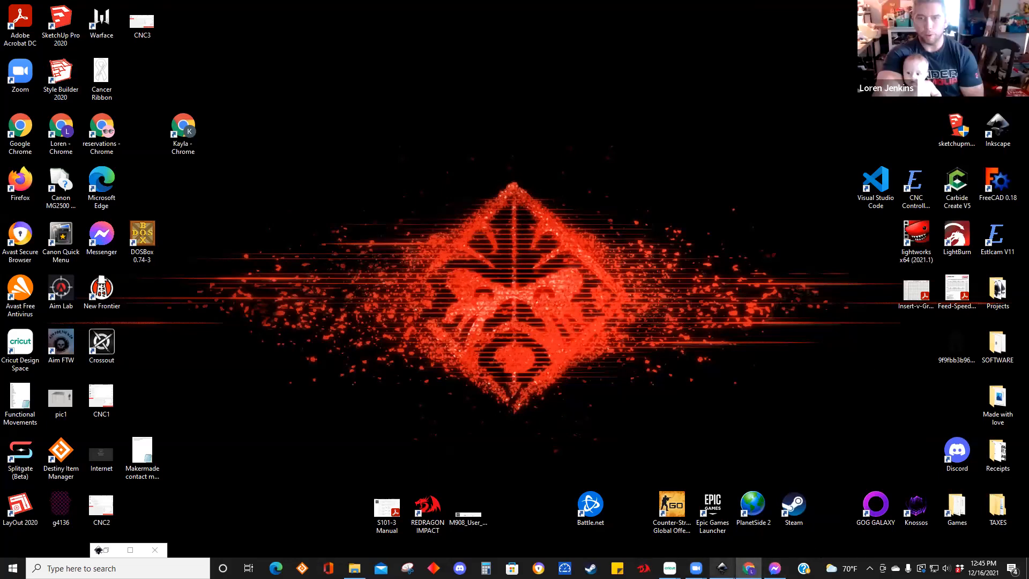
Switch to the CRUSHERS.svg drawing in Inkscape and select the CRUSHERS lettering.
mouse_move(722, 568)
left_click(606, 525)
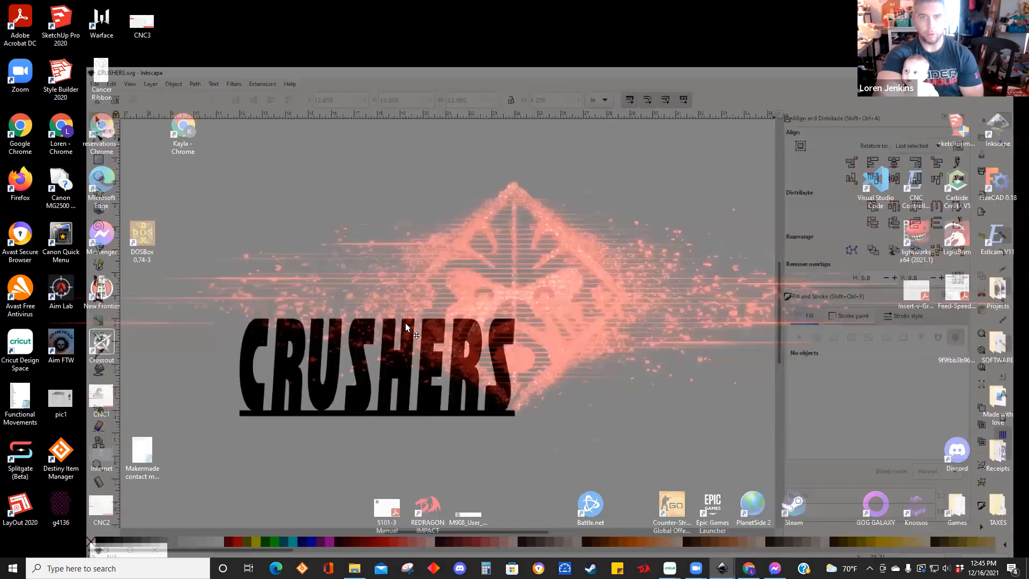
left_click(404, 323)
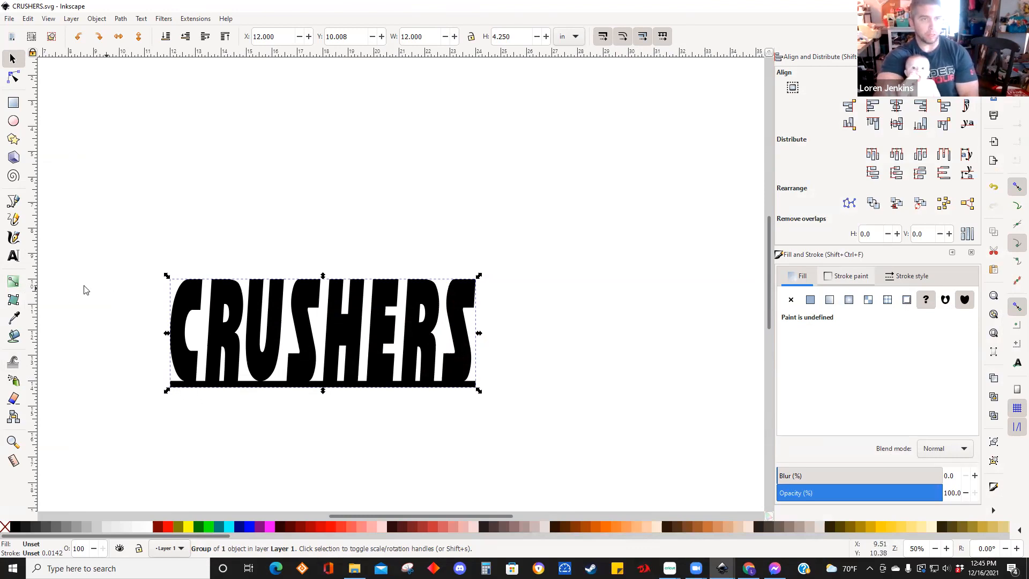
Add a text object above the CRUSHERS lettering and enter the person's first name in capitals in the NFL Chiefs font.
left_click(13, 257)
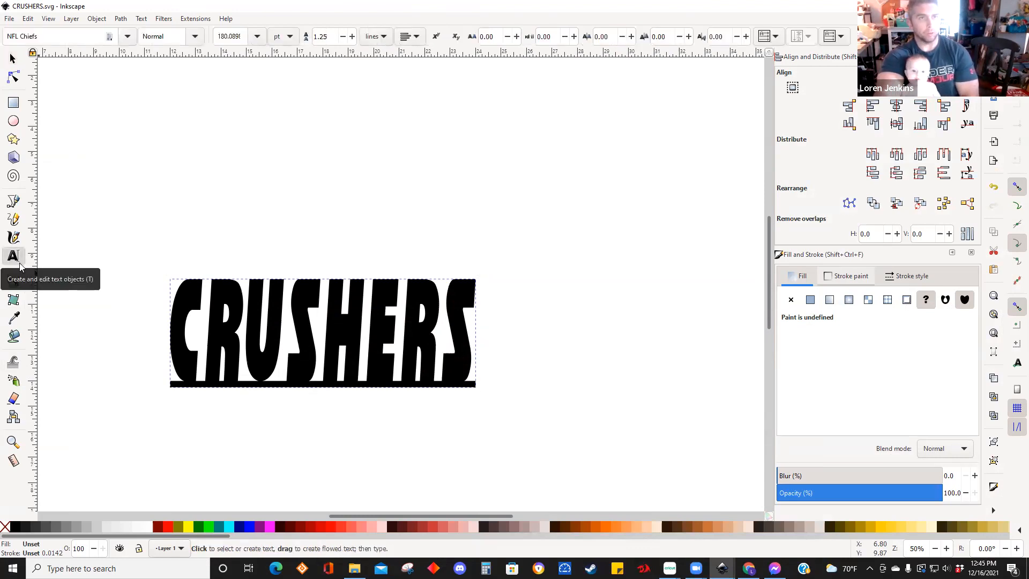
left_click_drag(255, 132, 251, 135)
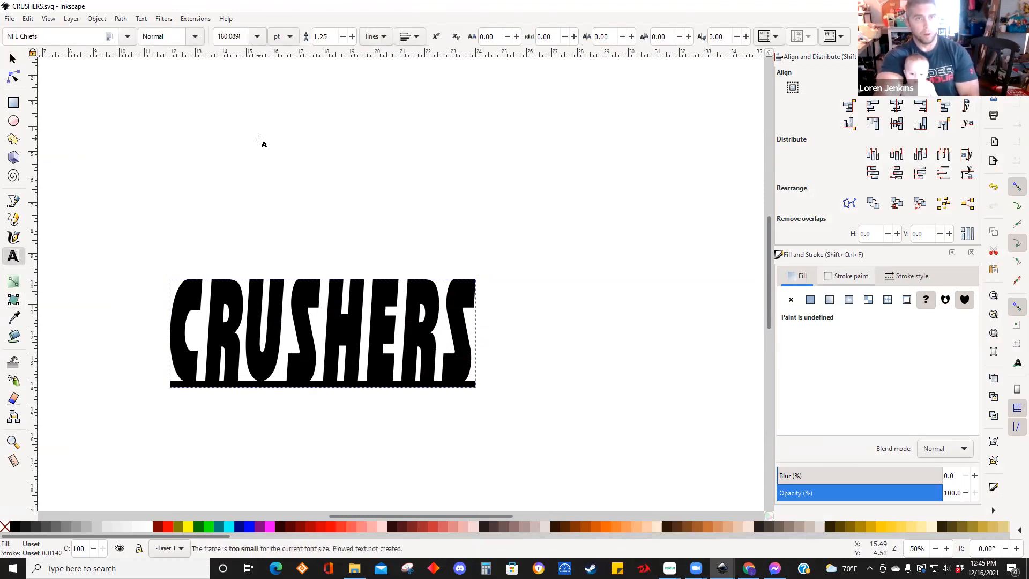
left_click(260, 140)
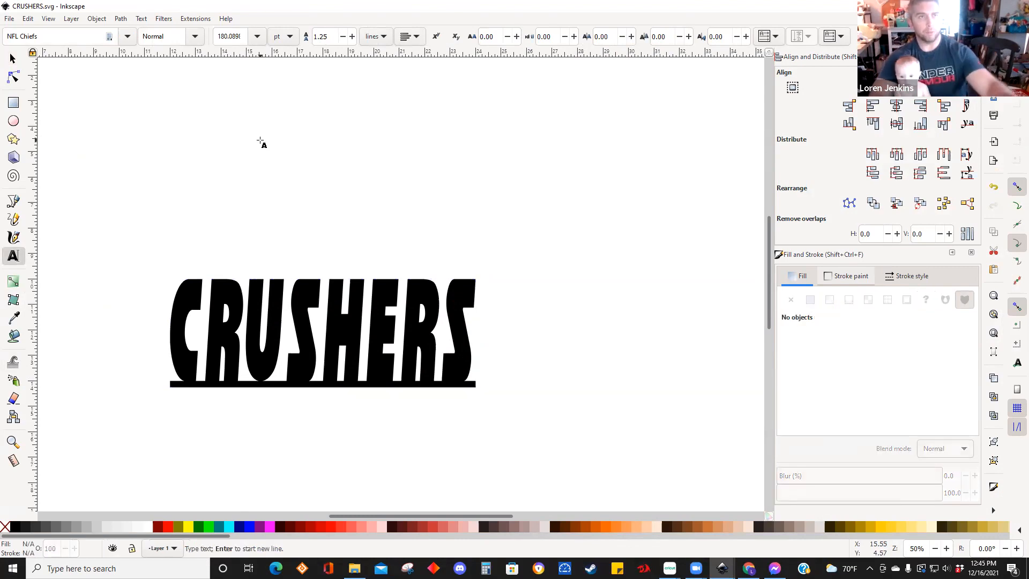
left_click_drag(209, 132, 210, 134)
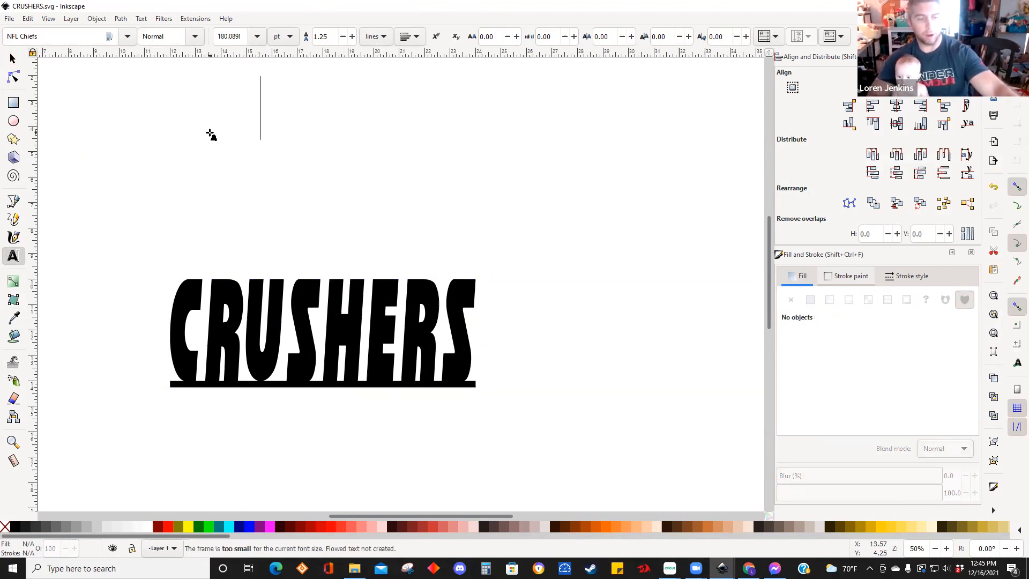
type("LO")
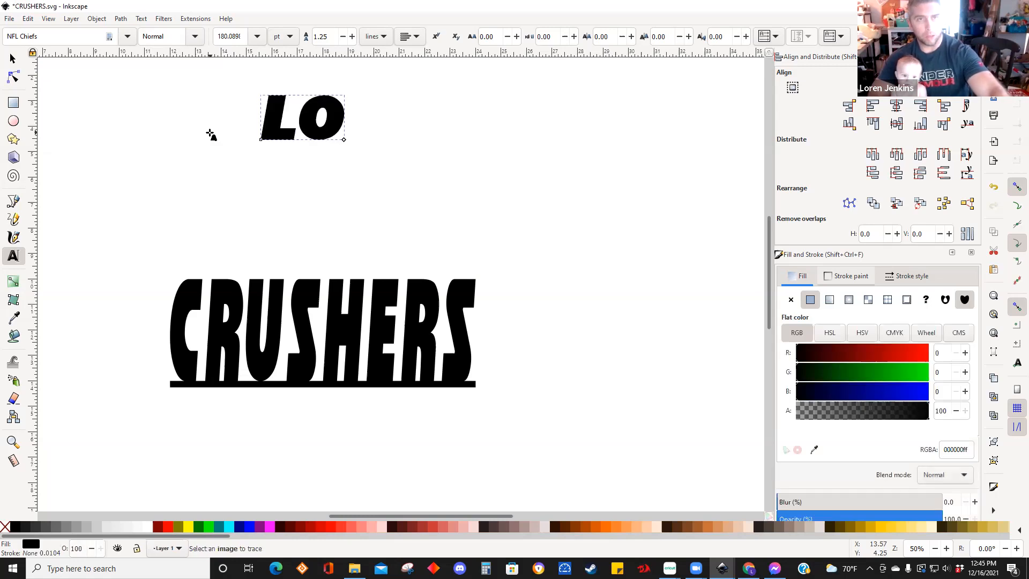
type("REN")
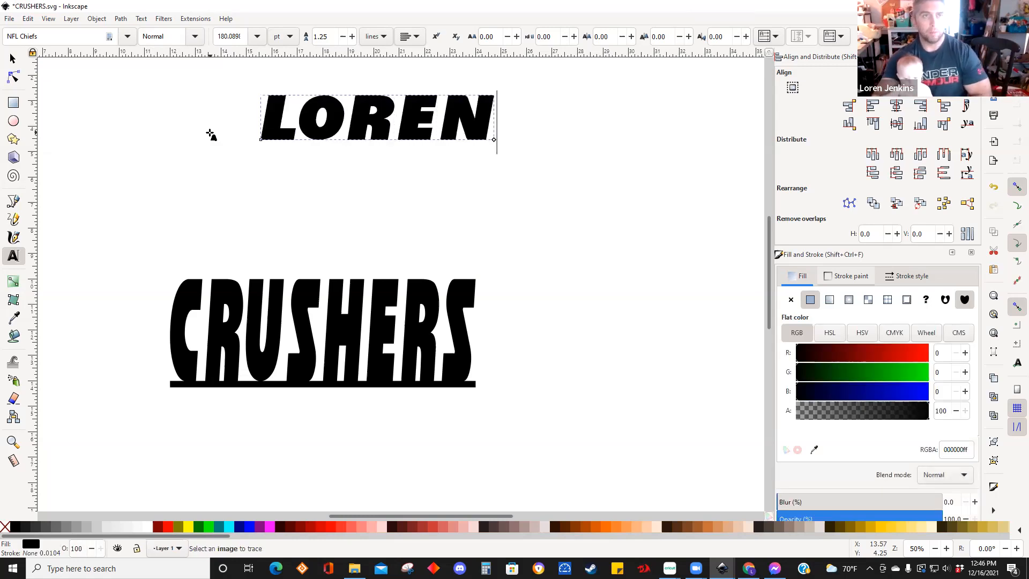
Move the name text closer to the middle of the page and shift the CRUSHERS lettering down to make room between them.
left_click(12, 58)
left_click_drag(352, 114, 300, 178)
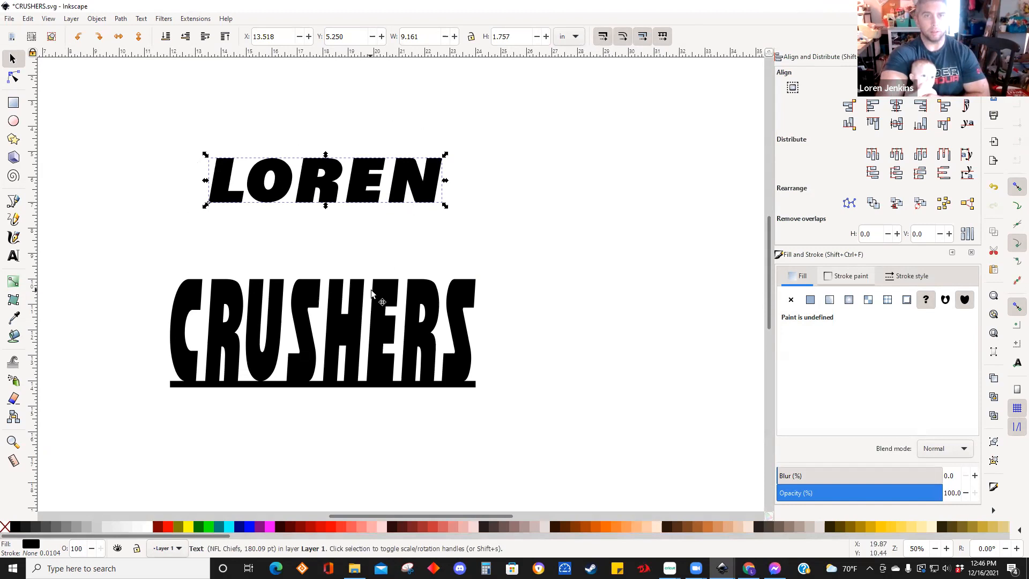
left_click_drag(383, 300, 363, 401)
Scale the name text proportionally to about 11.7 in wide, then stretch only its height to about 3.2 in.
left_click(433, 188)
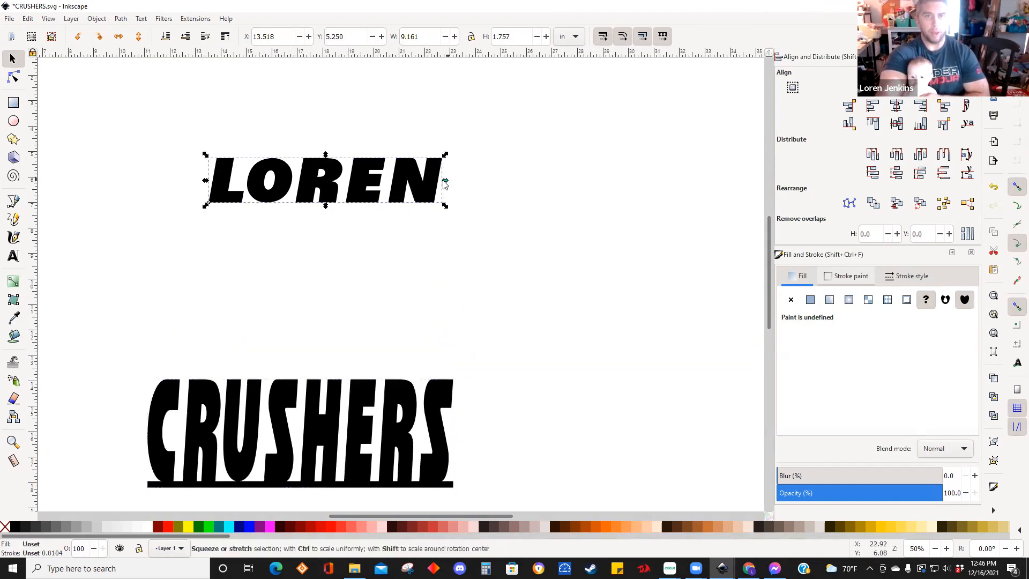
left_click(470, 37)
left_click_drag(445, 206, 509, 279)
left_click(471, 36)
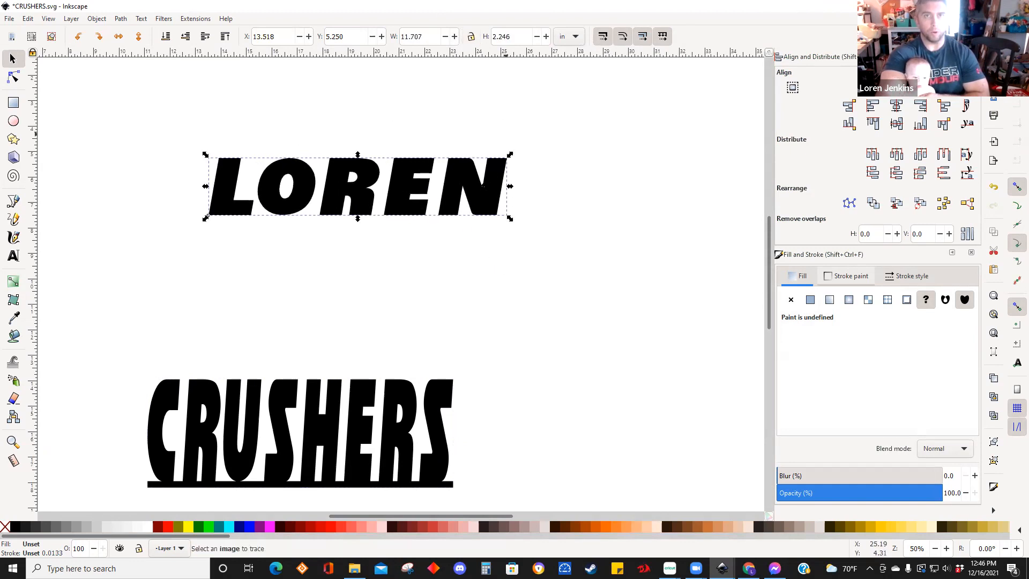
left_click_drag(358, 221, 358, 243)
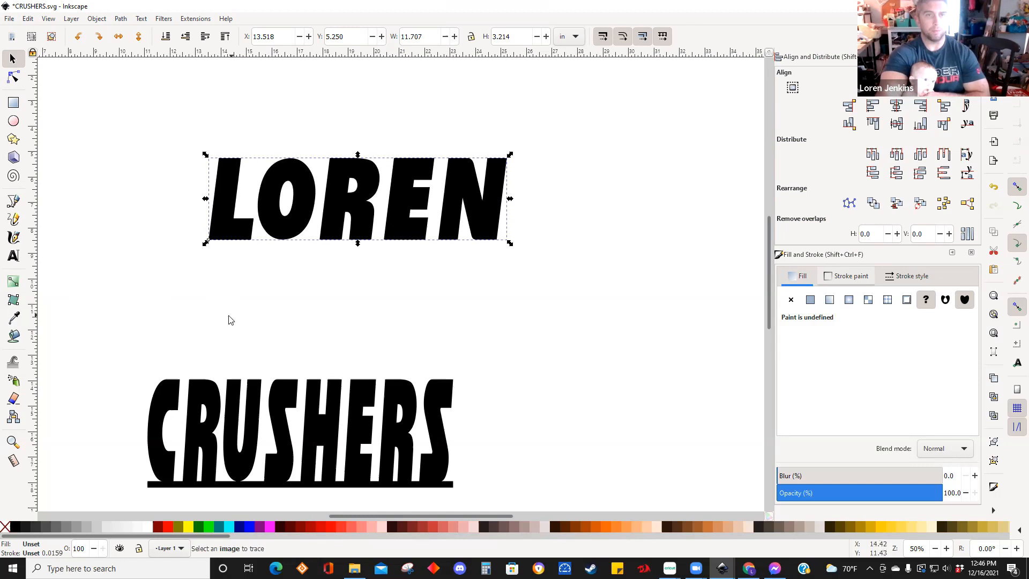
Convert the name text to paths and check the nodes of each letter.
left_click(122, 19)
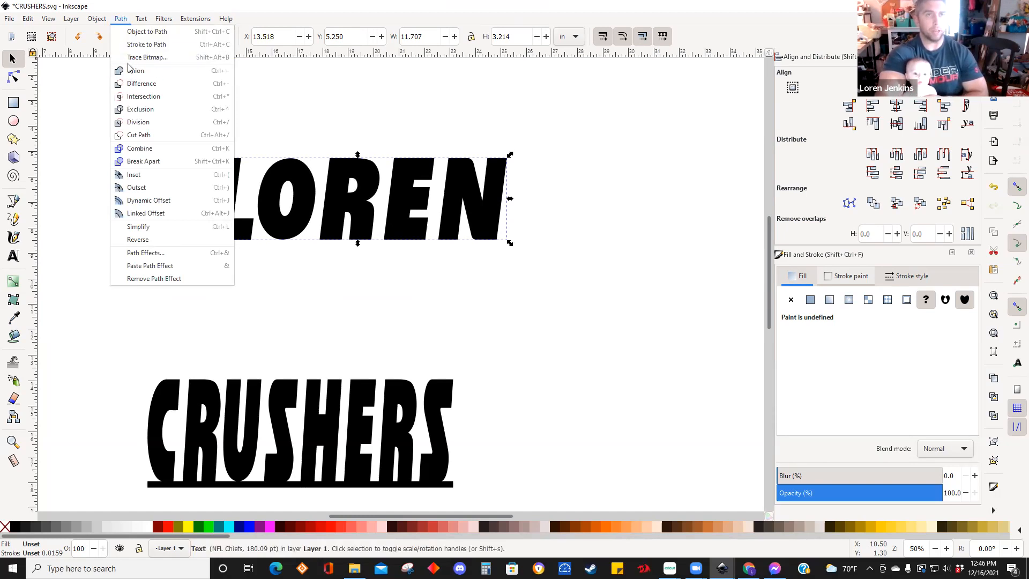
left_click(143, 33)
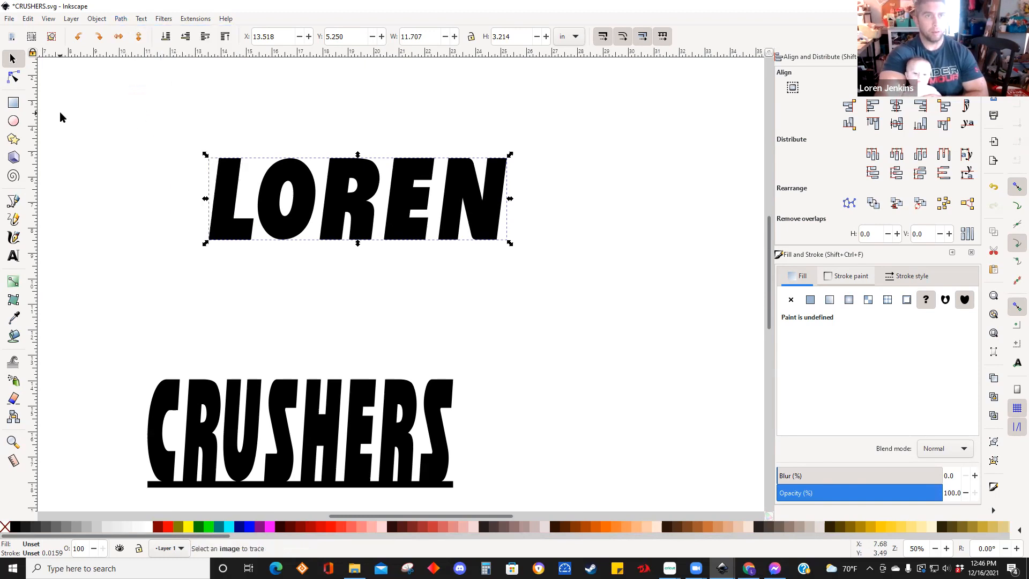
left_click(17, 82)
left_click(232, 185)
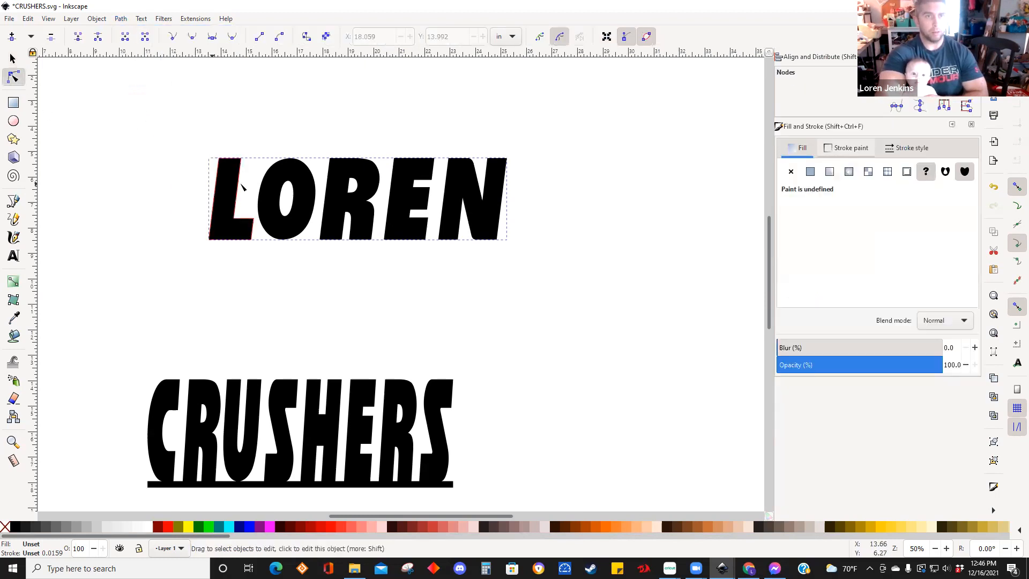
left_click(276, 185)
left_click(357, 192)
left_click(421, 193)
left_click(485, 197)
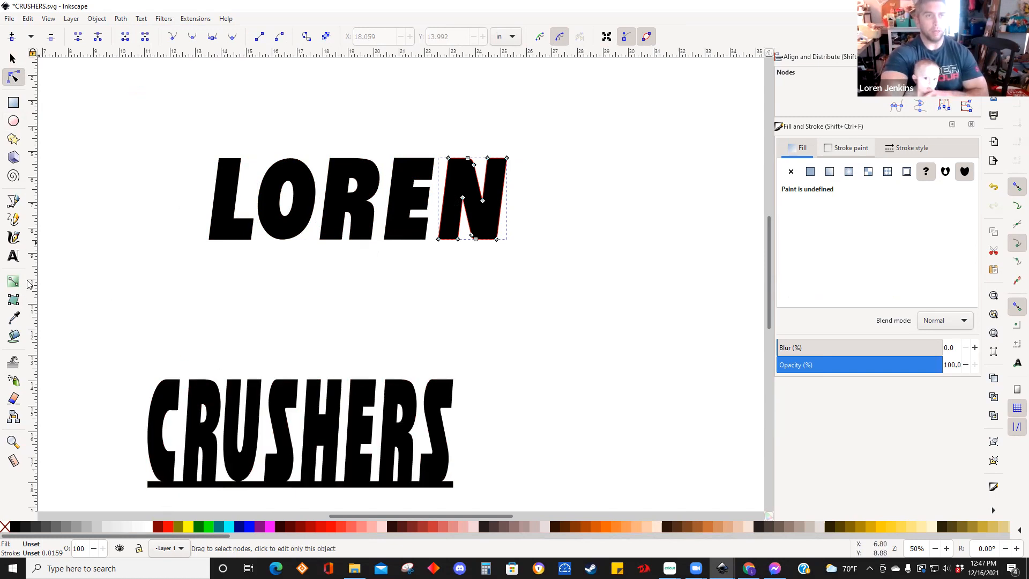
Draw a black rectangle about 13.9 in wide and 1.3 in high across the lower edge of the name lettering.
left_click(13, 103)
left_click_drag(108, 226, 462, 257)
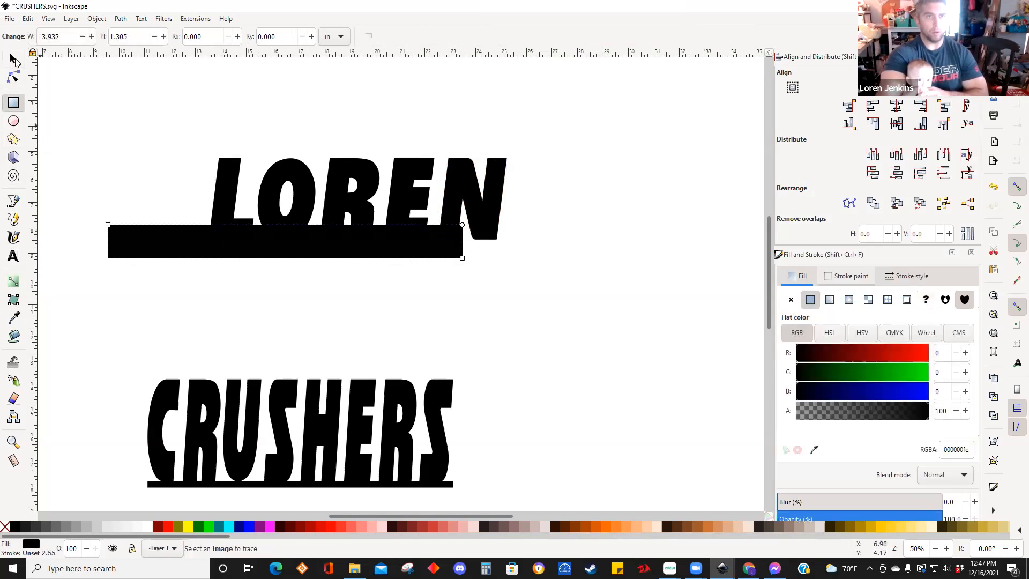
left_click(13, 59)
Set the width of the name lettering to 12 in.
left_click(403, 173)
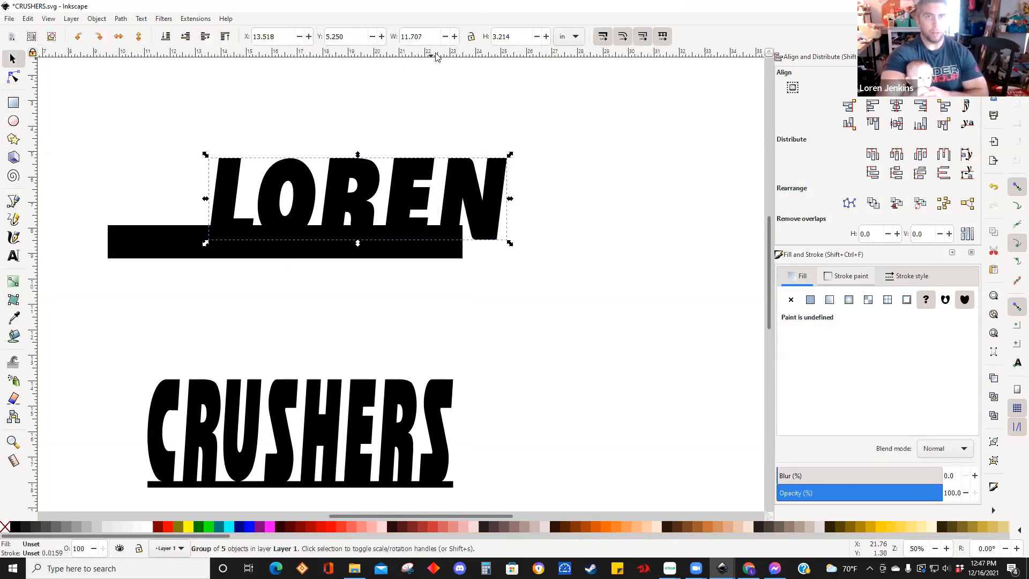
left_click_drag(430, 37, 357, 35)
type("12")
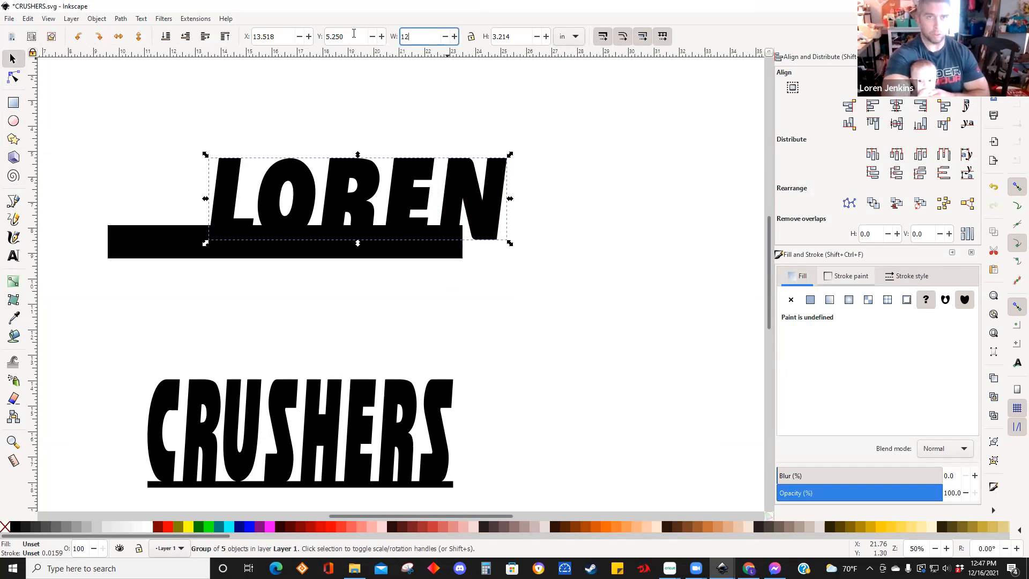
key("Return")
Set the rectangle's width to 12 in and move it just below the name lettering.
left_click(440, 246)
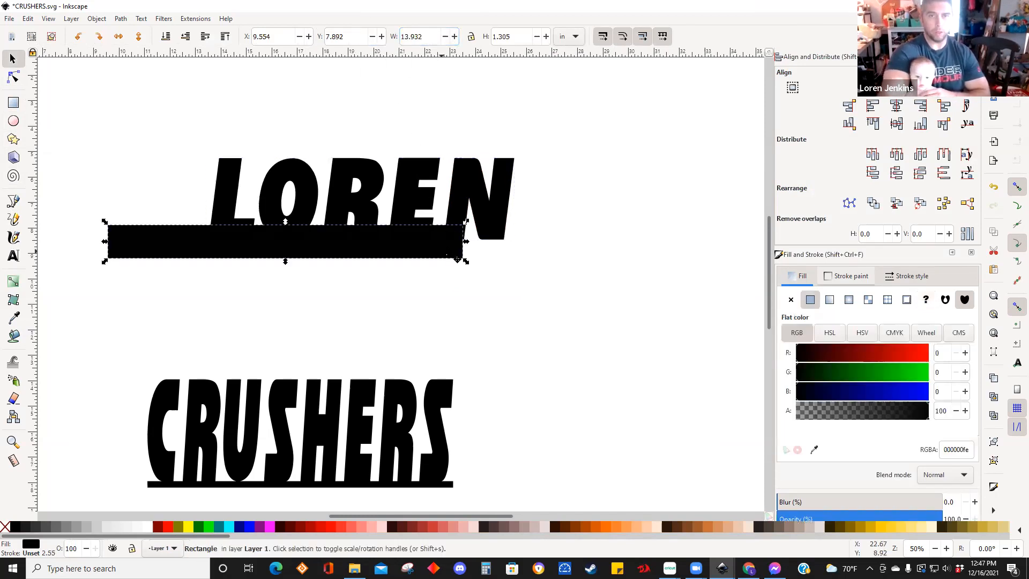
left_click_drag(426, 36, 373, 25)
type("12")
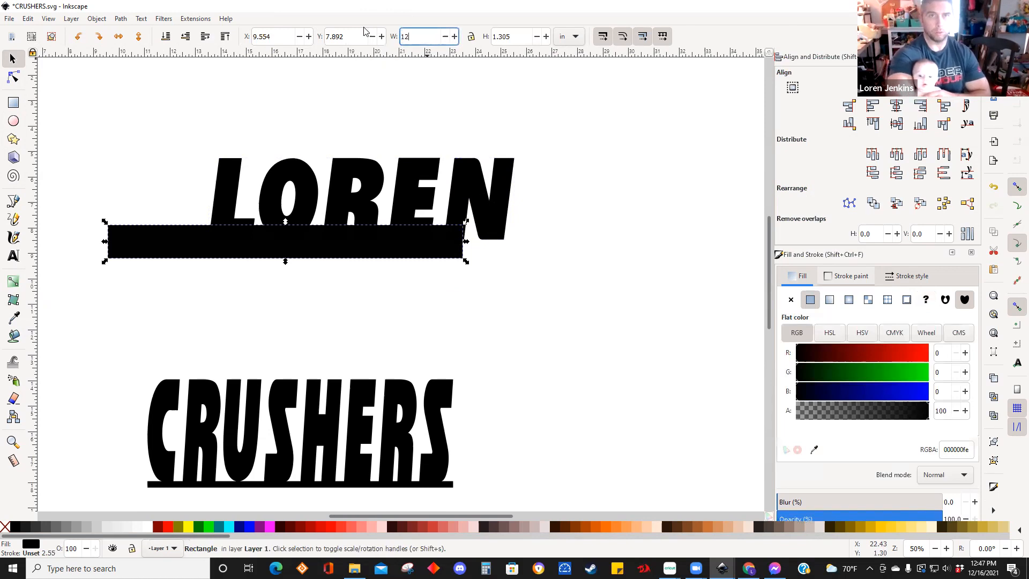
key("Return")
left_click_drag(209, 247, 276, 279)
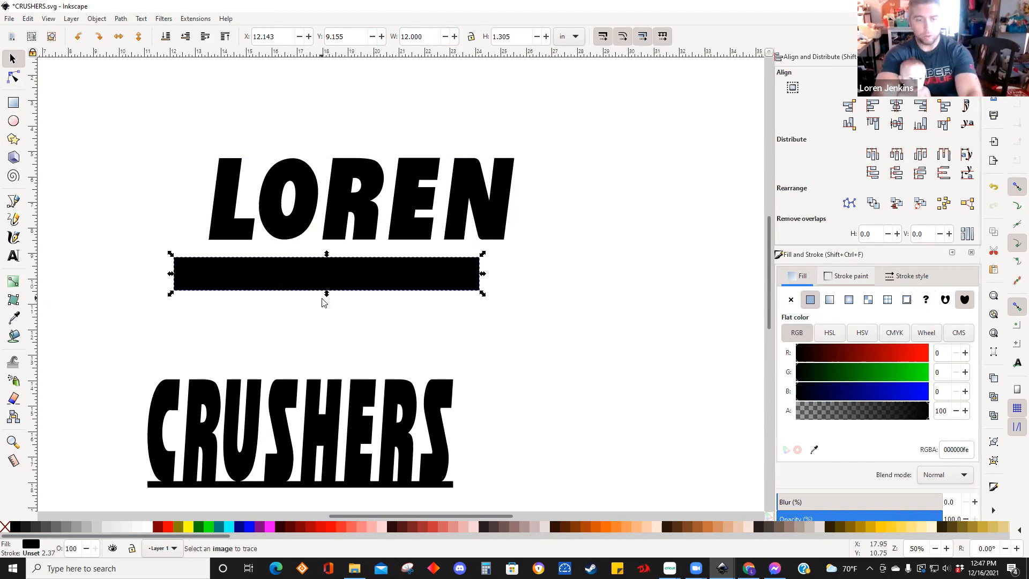
Center the rectangle horizontally with the name lettering and snap it against the bottom of the letters.
left_click(359, 221, "shift")
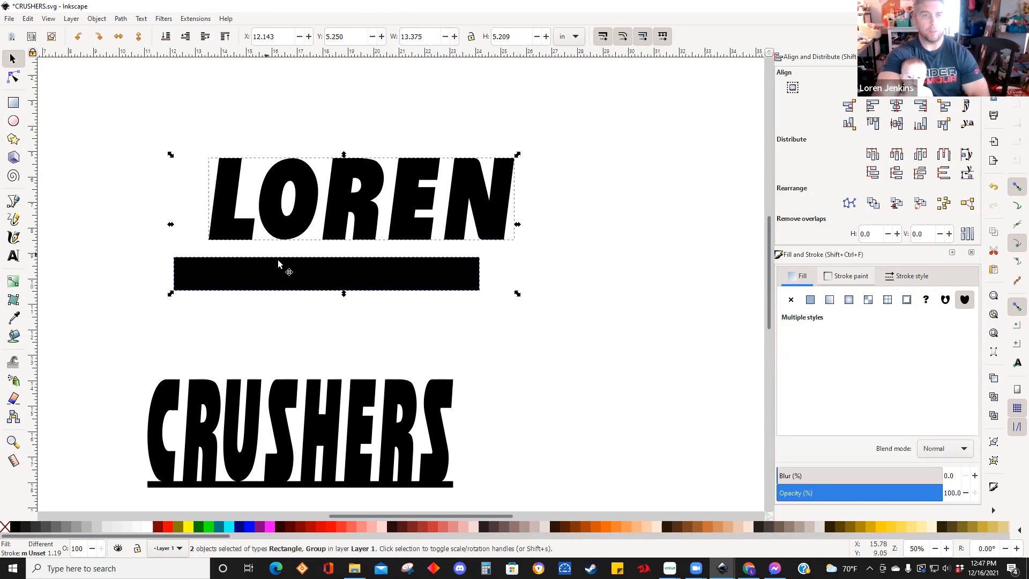
left_click(899, 108)
left_click(359, 277)
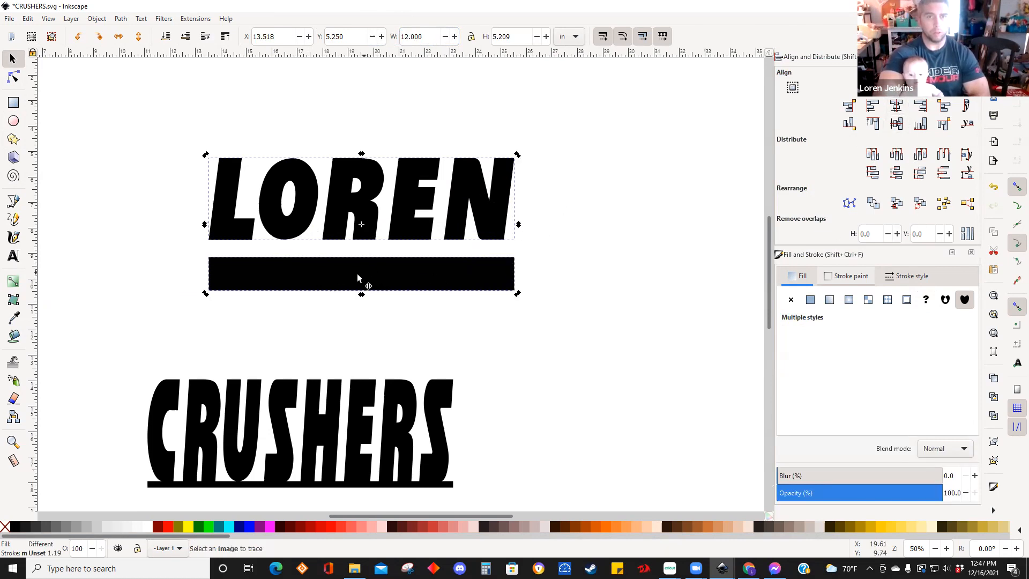
left_click_drag(359, 270, 410, 246)
left_click(738, 281)
left_click(569, 274)
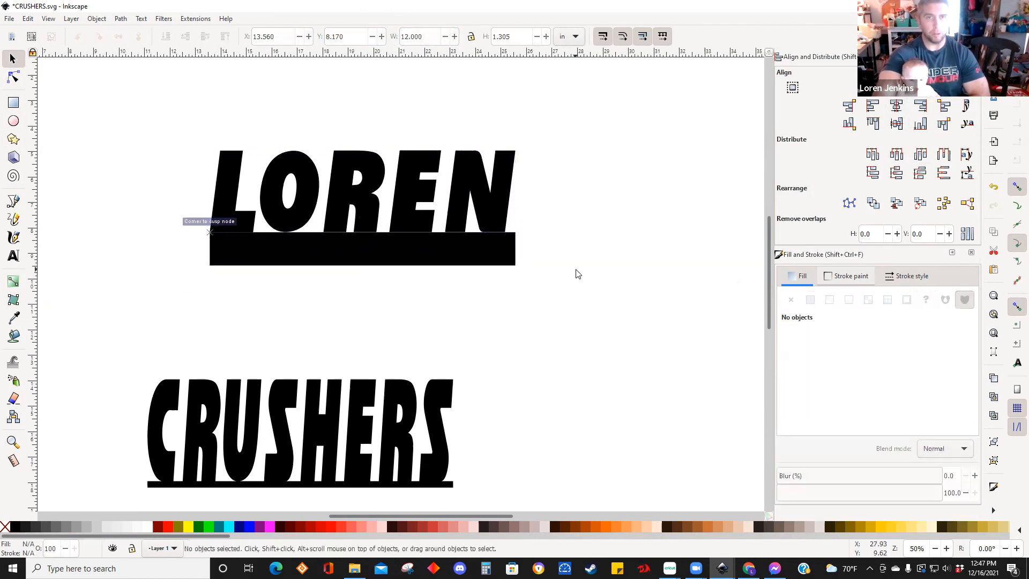
Convert the rectangle under the name to a path and check its corner nodes.
left_click(245, 248)
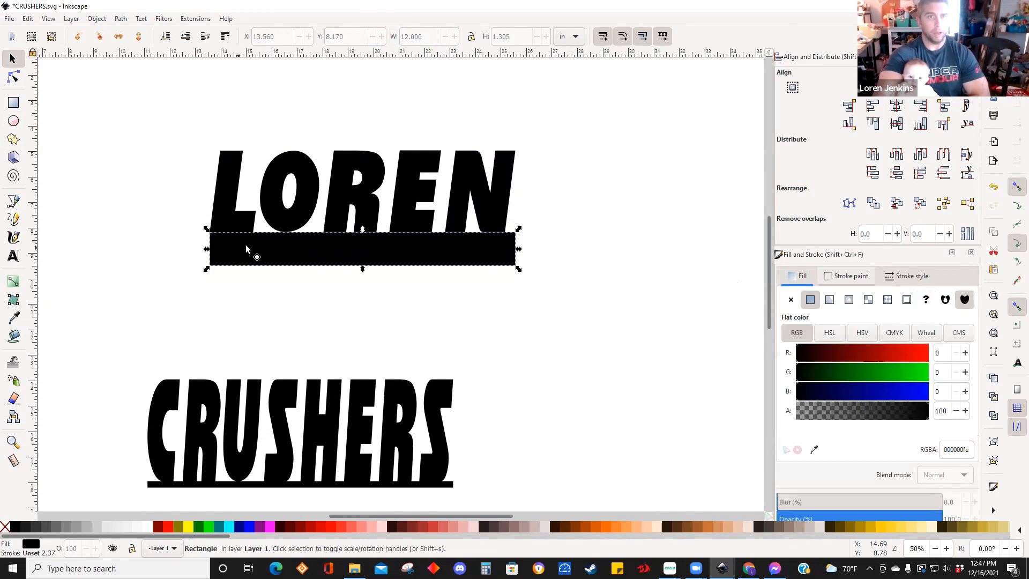
left_click(120, 20)
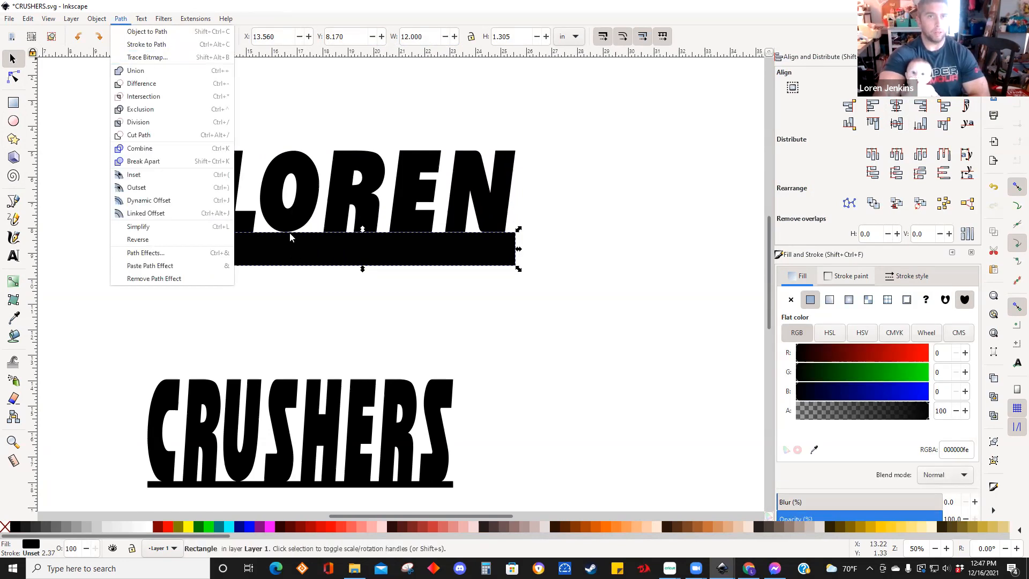
left_click(185, 34)
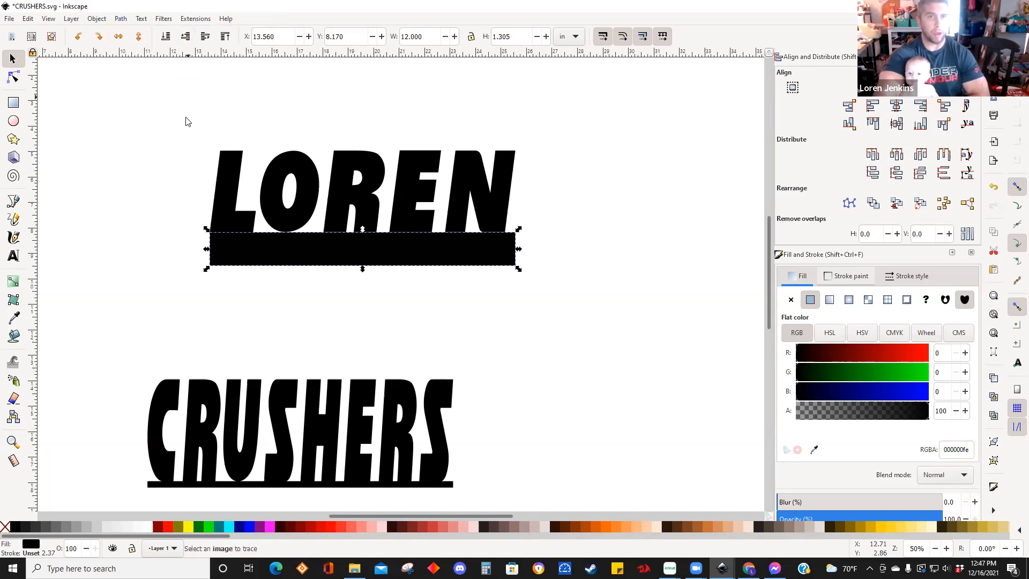
left_click(13, 77)
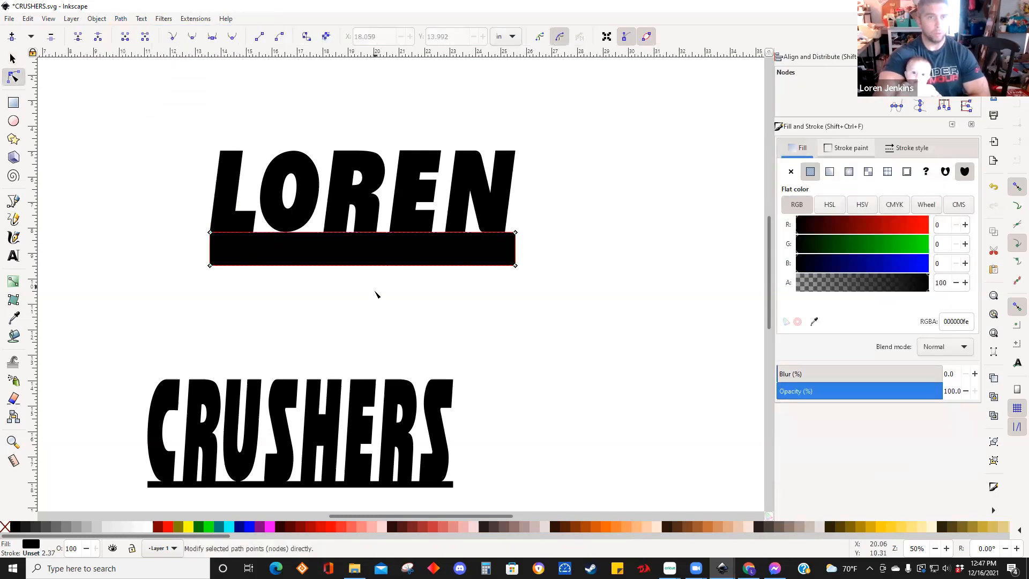
left_click(13, 59)
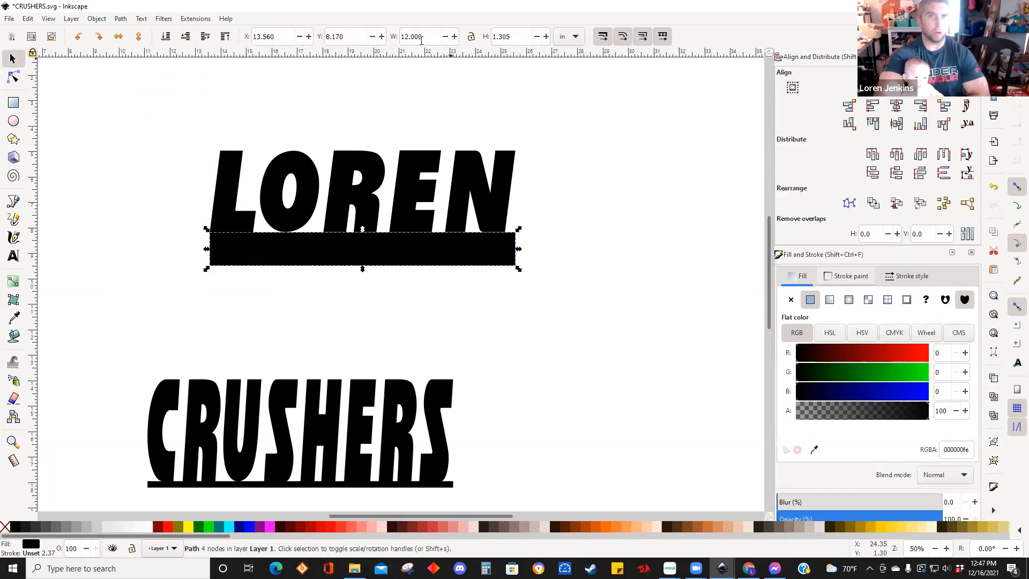
Set the height of the bar under the name to 0.5 in.
triple_click(524, 36)
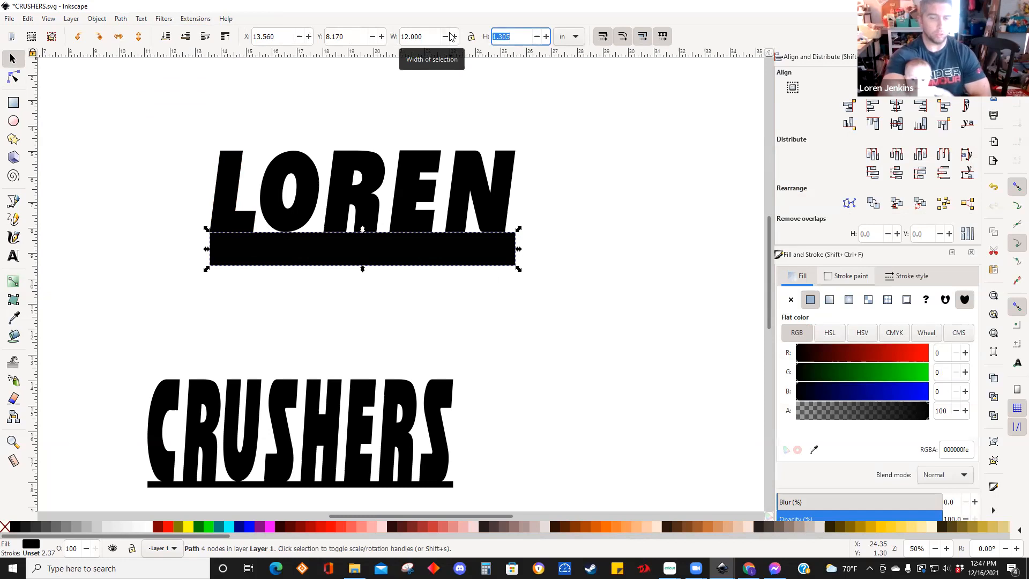
type("0.5")
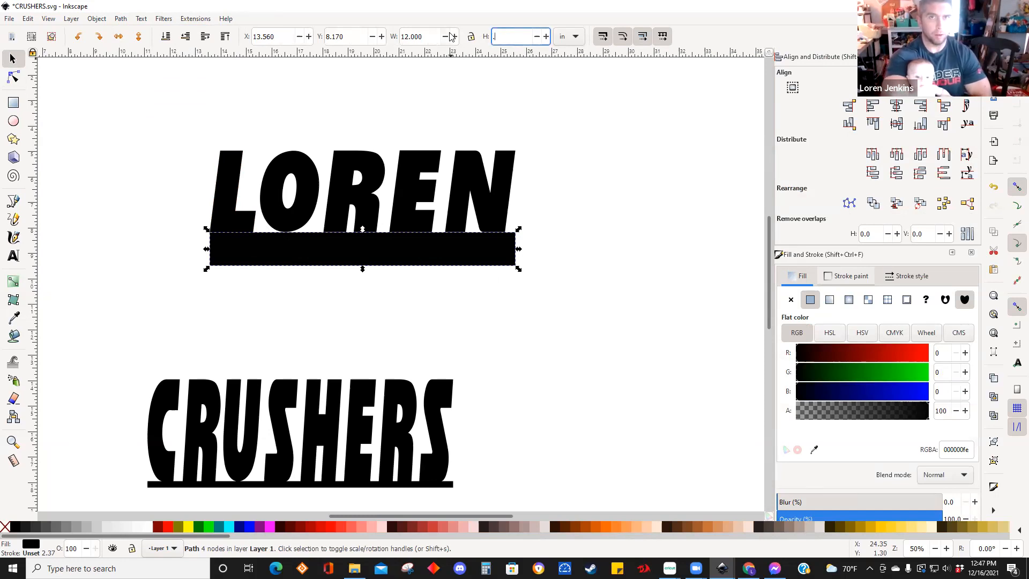
key("Return")
left_click(593, 355)
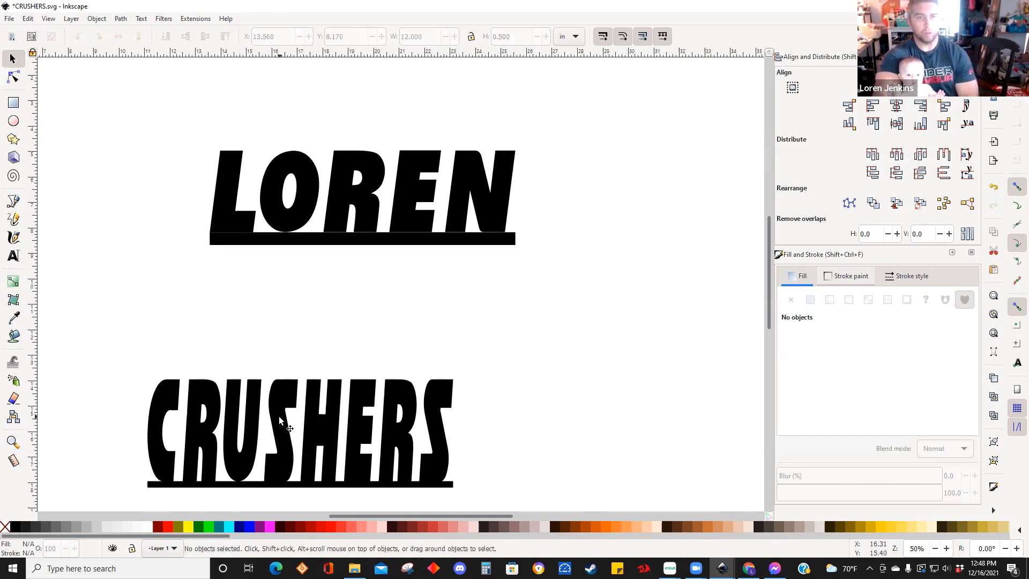
Delete the CRUSHERS lettering together with its underline.
left_click(290, 427)
key("Delete")
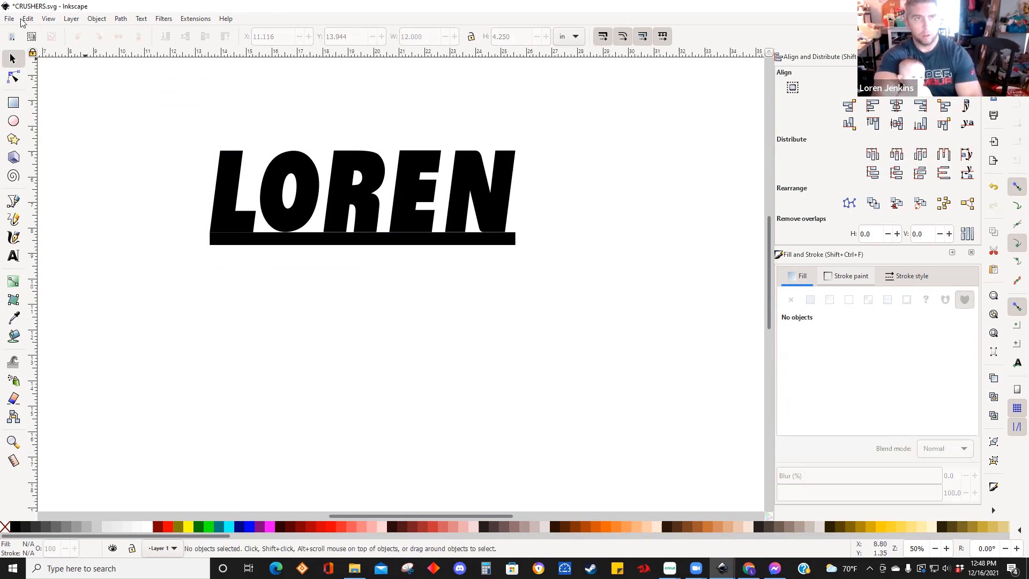
Save the drawing as a new SVG file in the Projects folder, named after the first name on the sign.
left_click(9, 18)
left_click(22, 114)
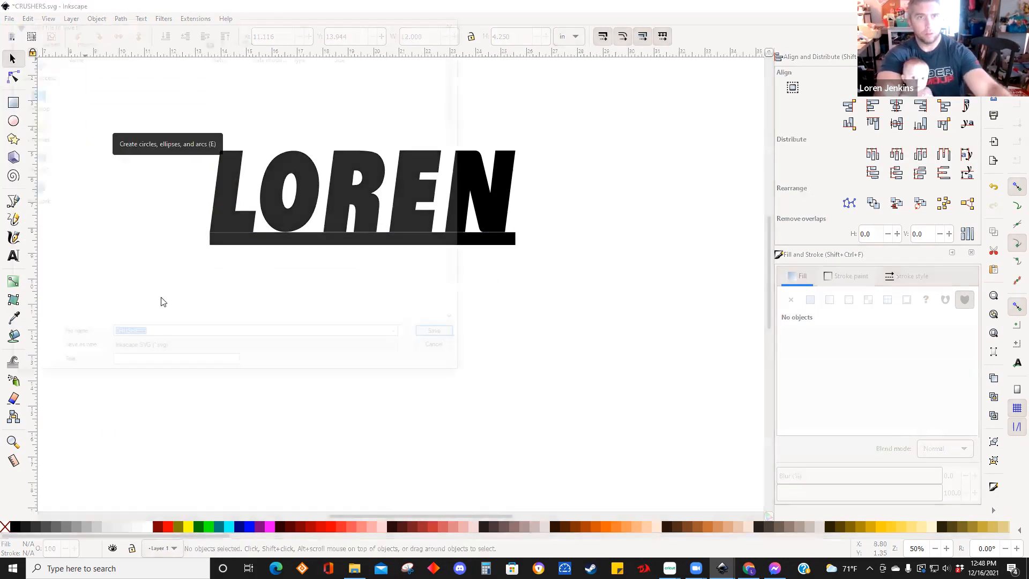
type("Lo")
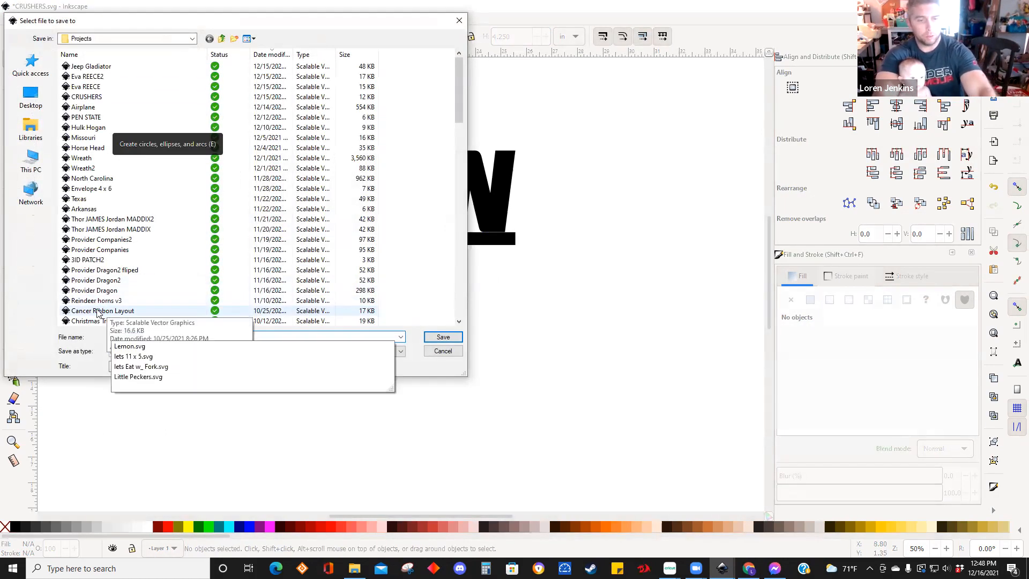
type("ren")
key("Return")
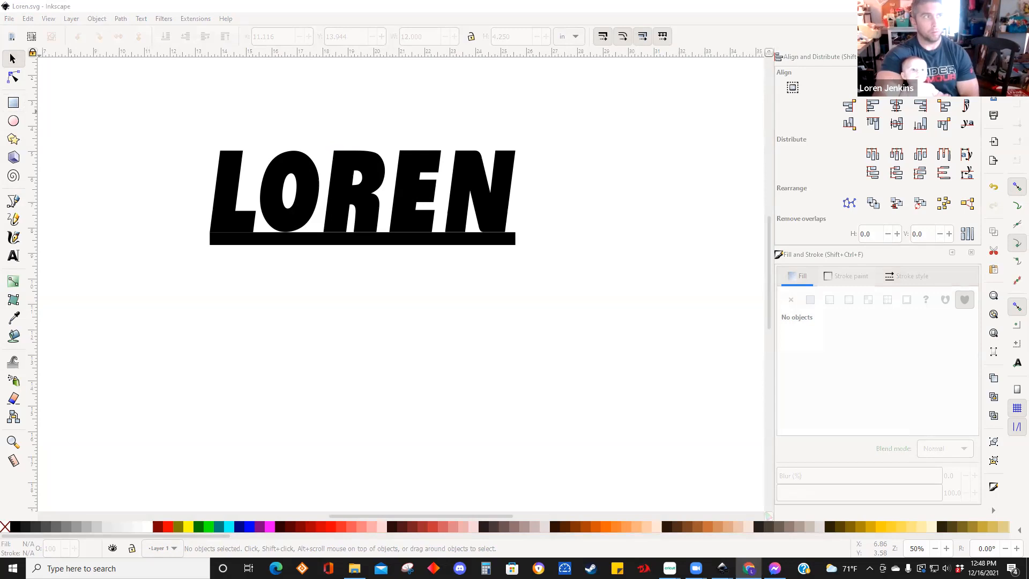
Switch to the Intro to Easel project in the browser and add a new blank workpiece after the existing ones.
left_click_drag(499, 6, 495, 1)
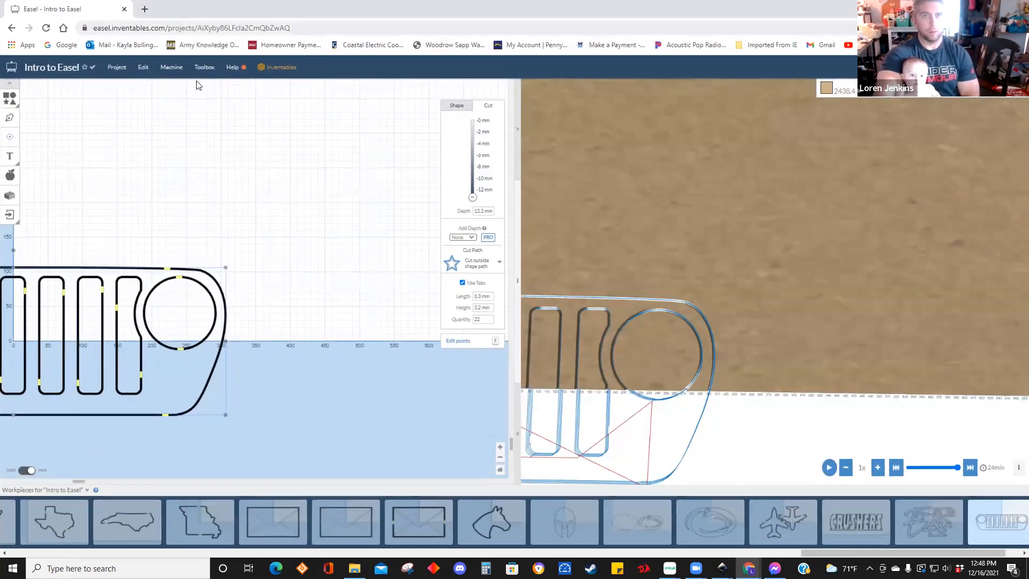
left_click_drag(907, 554, 946, 554)
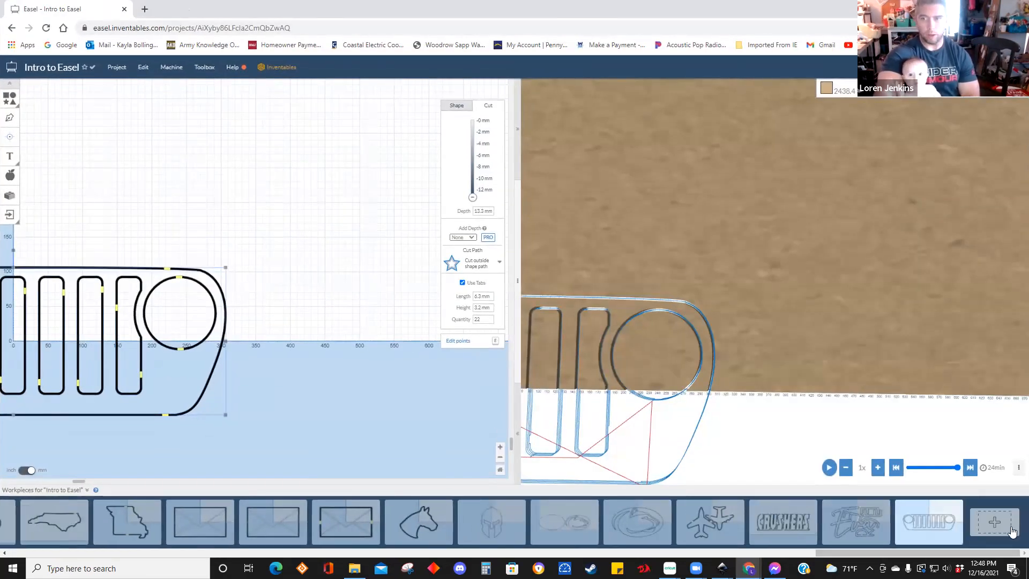
left_click(1008, 527)
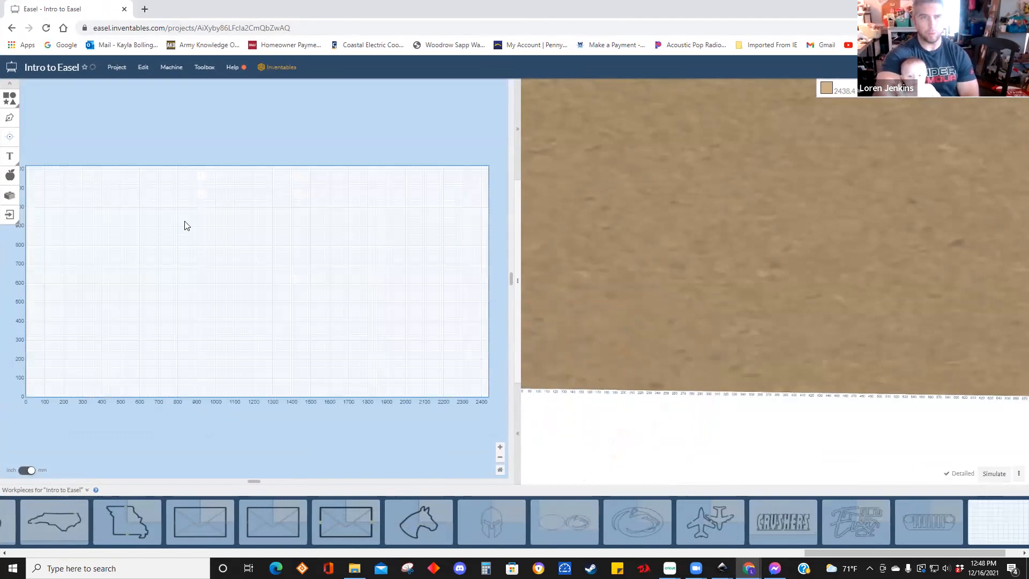
Import the newly saved name sign SVG into the workpiece and delete the leftover CRUSHERS lettering.
left_click(116, 68)
left_click(126, 144)
left_click(114, 79)
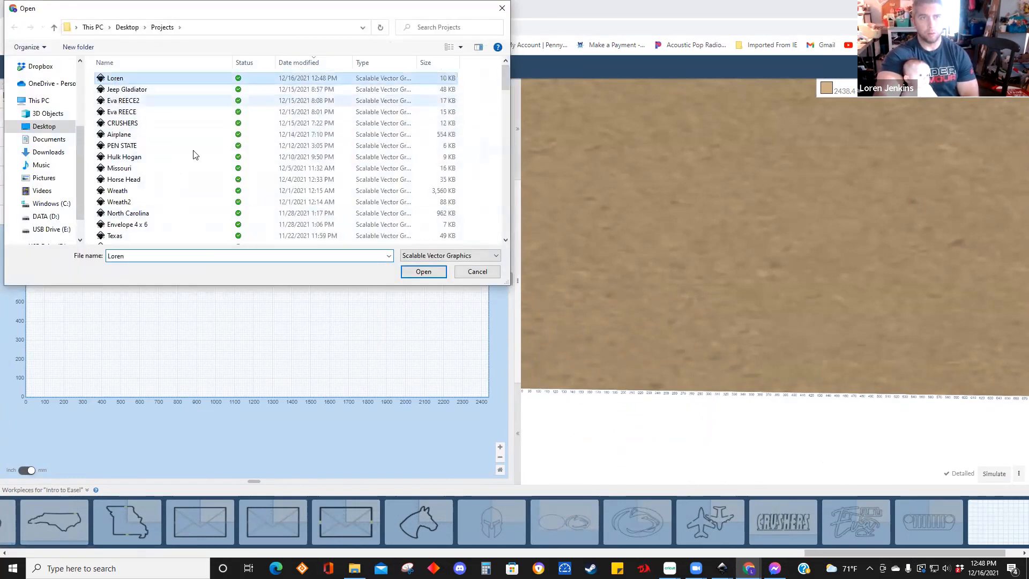
left_click(408, 274)
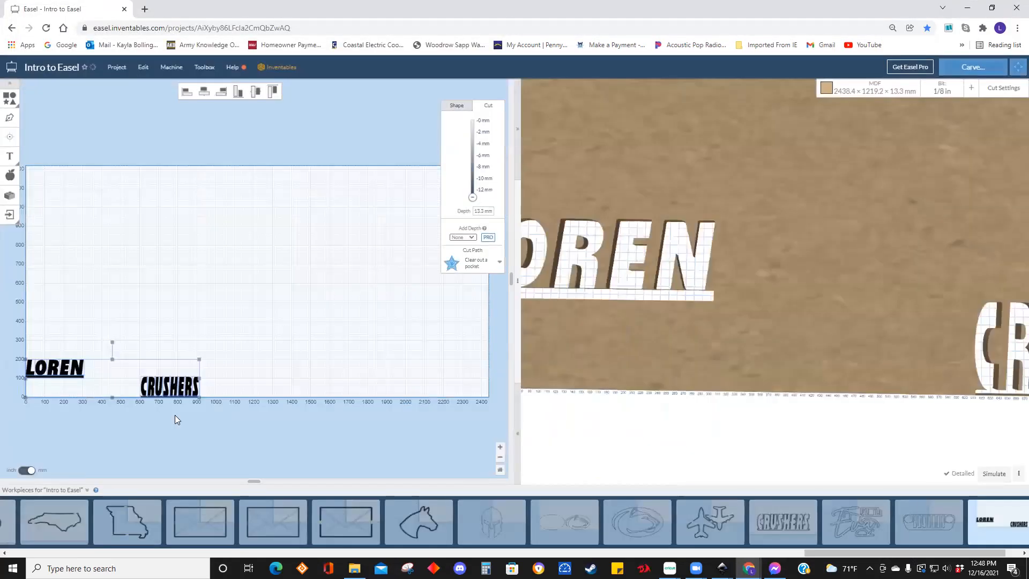
left_click_drag(245, 426, 125, 354)
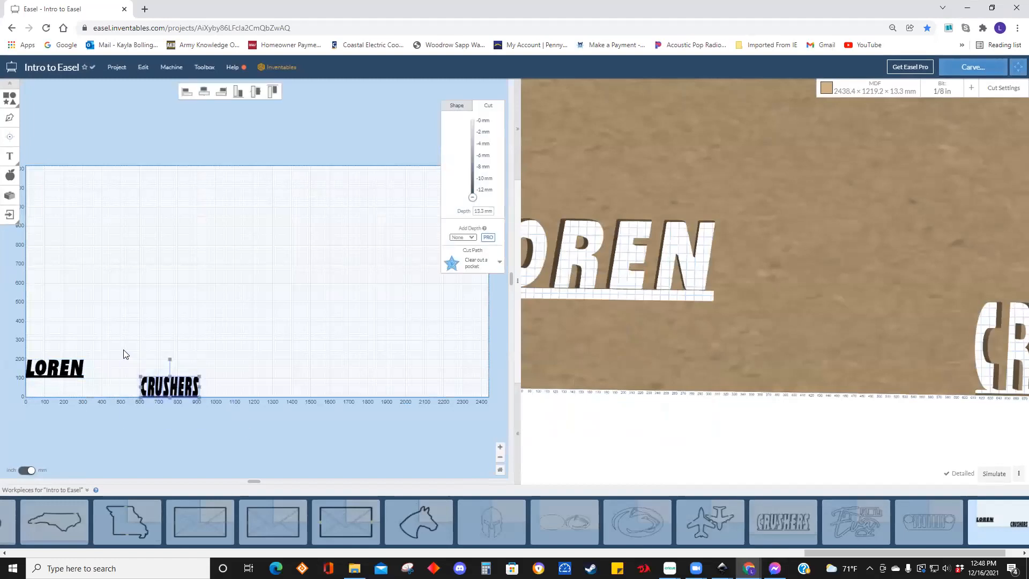
key("Delete")
left_click_drag(56, 375, 120, 370)
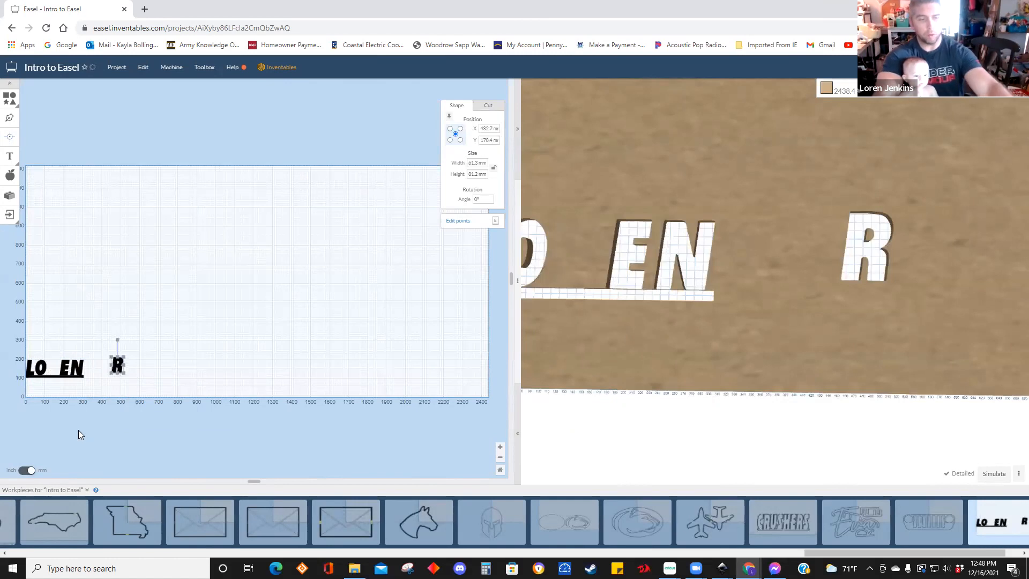
key("Delete")
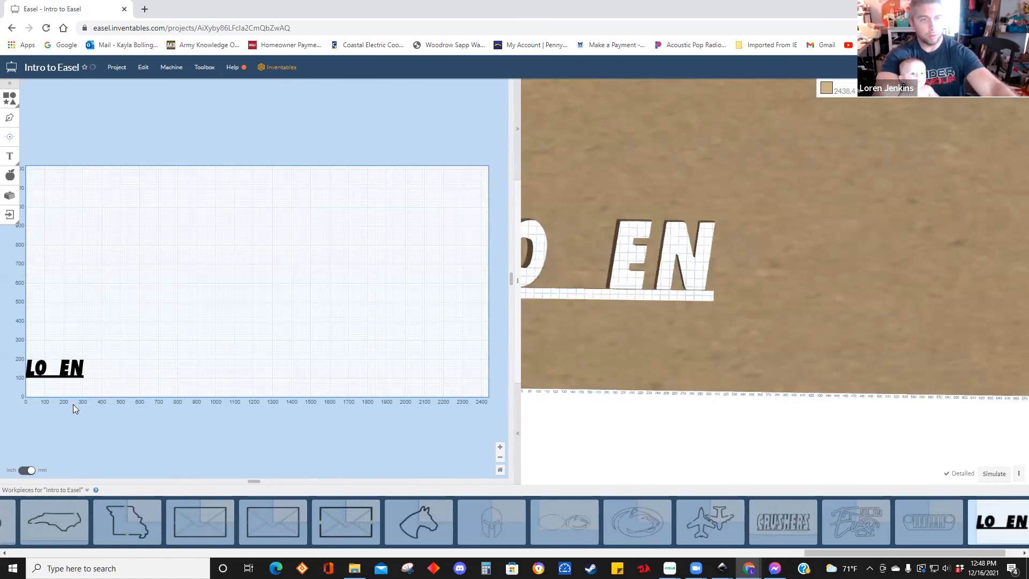
key("ctrl+z")
key("ctrl+z")
Set the cut path of the whole name lettering and its base bar to cut outside the shape path.
left_click_drag(257, 489, 155, 489)
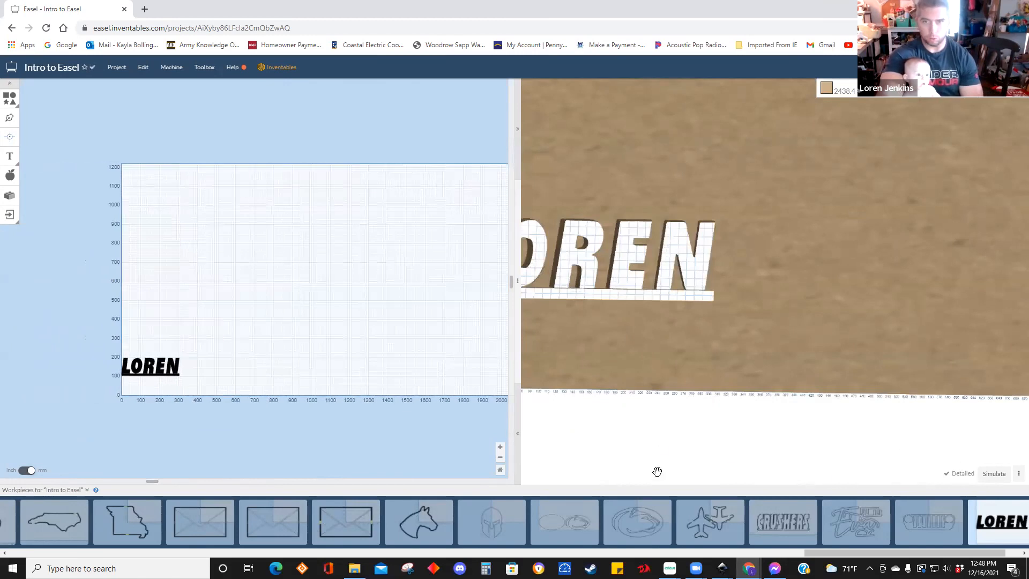
left_click_drag(669, 432, 679, 311)
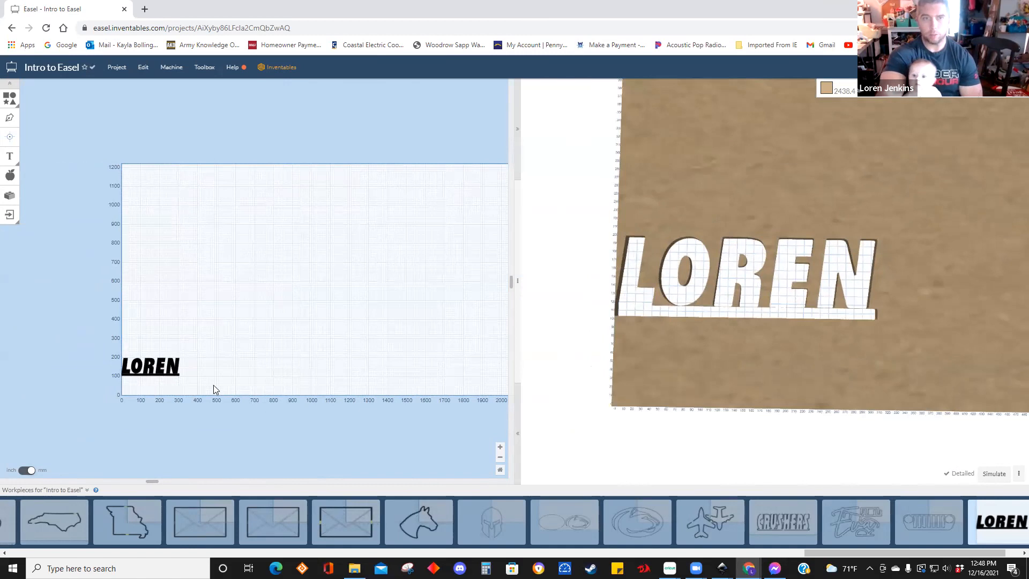
left_click_drag(98, 350, 189, 398)
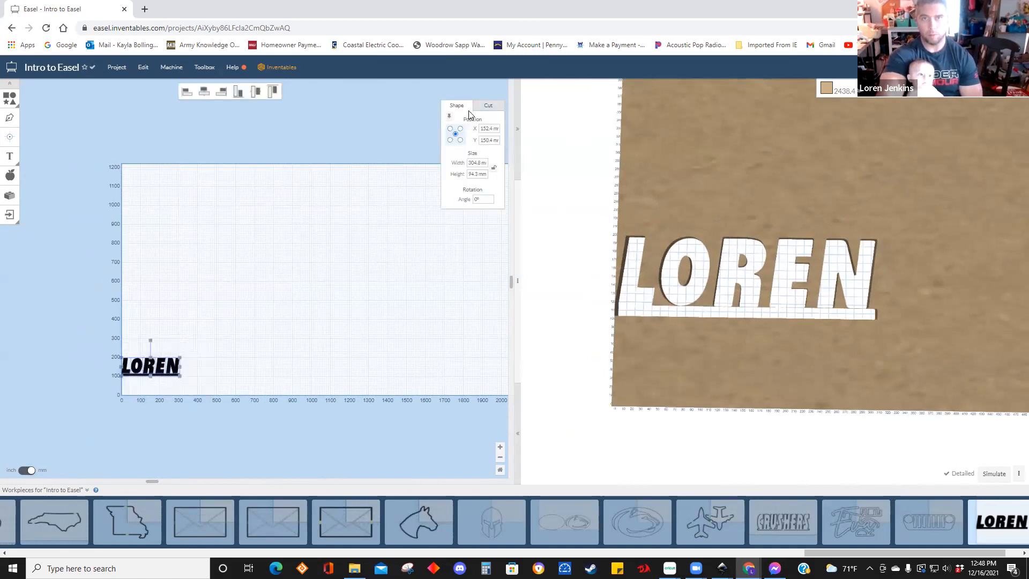
left_click(467, 268)
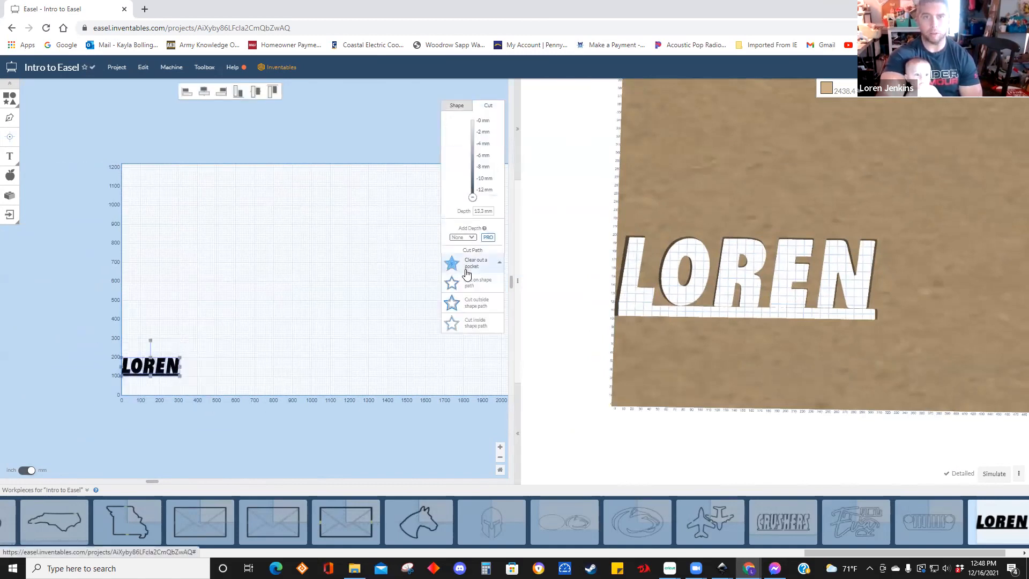
left_click(464, 306)
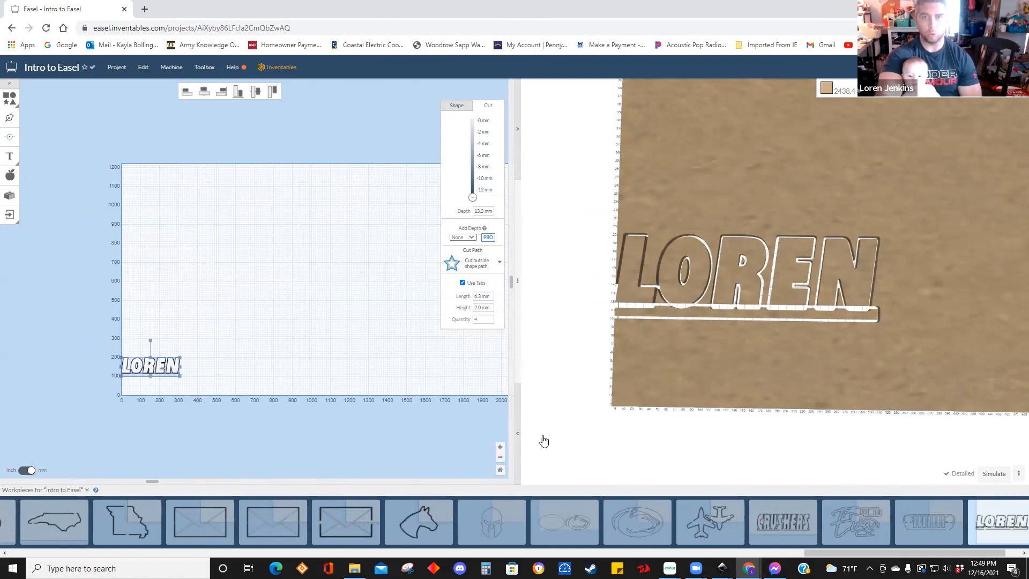
Switch to the name sign drawing in Inkscape and try to unite the lettering group and base bar with Union.
mouse_move(722, 568)
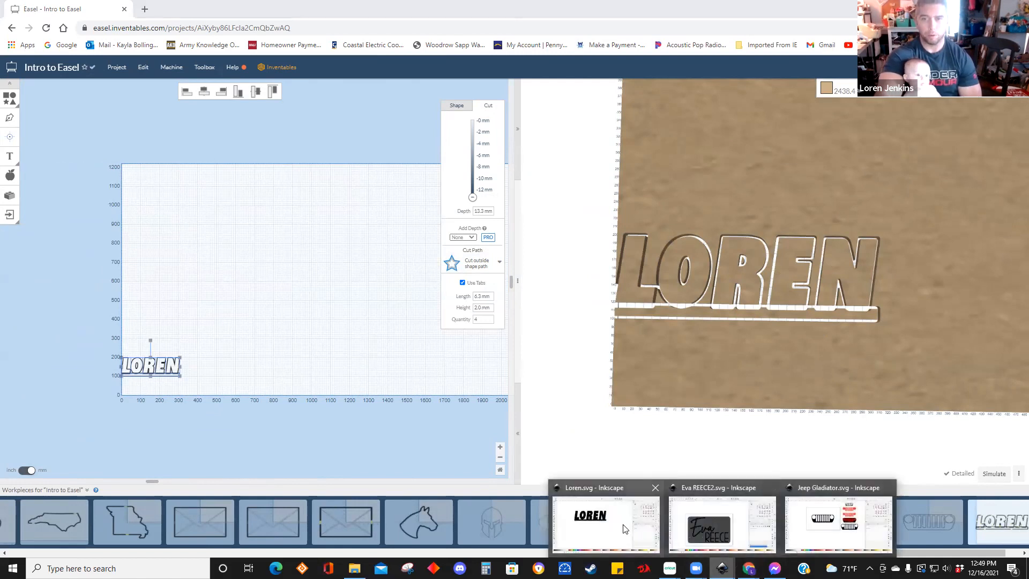
left_click(609, 524)
left_click_drag(160, 114, 565, 287)
left_click(120, 19)
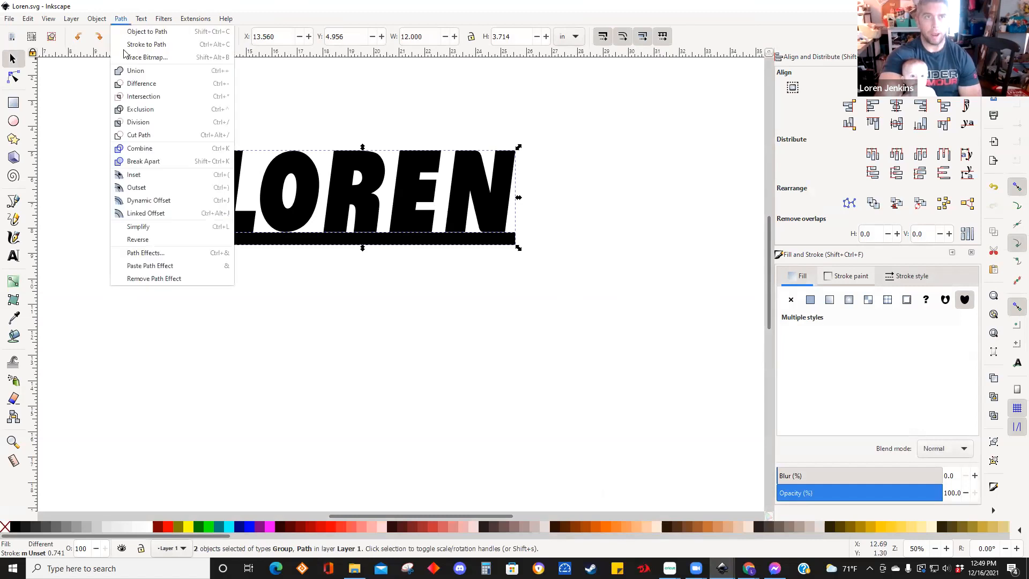
left_click(133, 71)
left_click(275, 286)
left_click(252, 226)
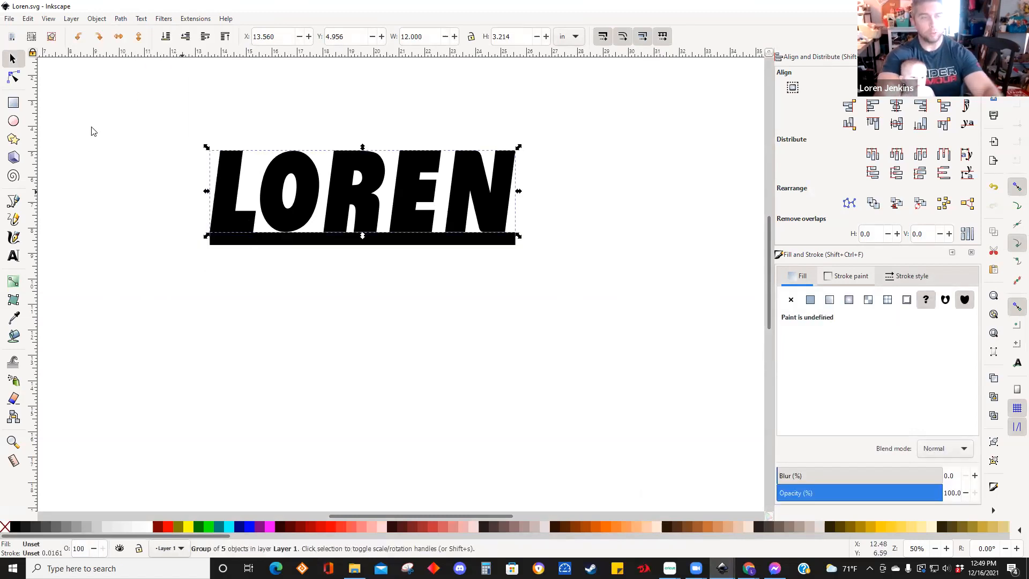
Select the letter L's path and the base bar with the Node tool and unite them with Union.
left_click(13, 79)
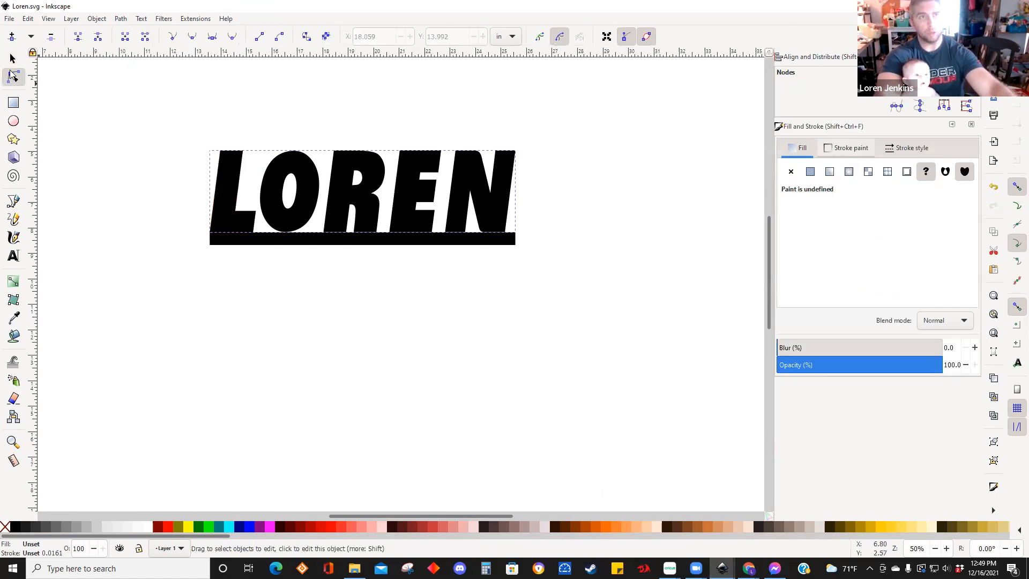
left_click(14, 60)
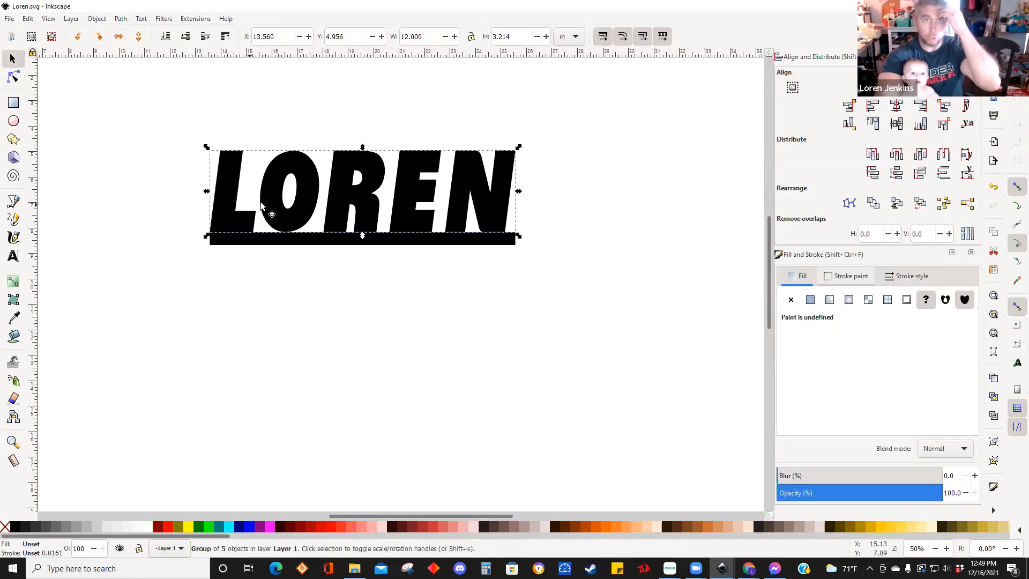
left_click(266, 242)
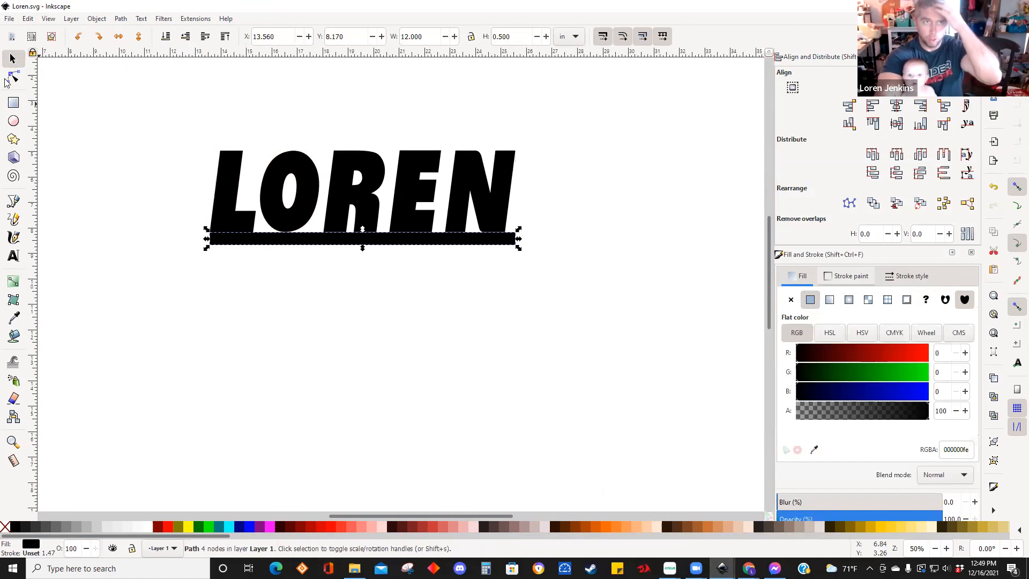
left_click(13, 78)
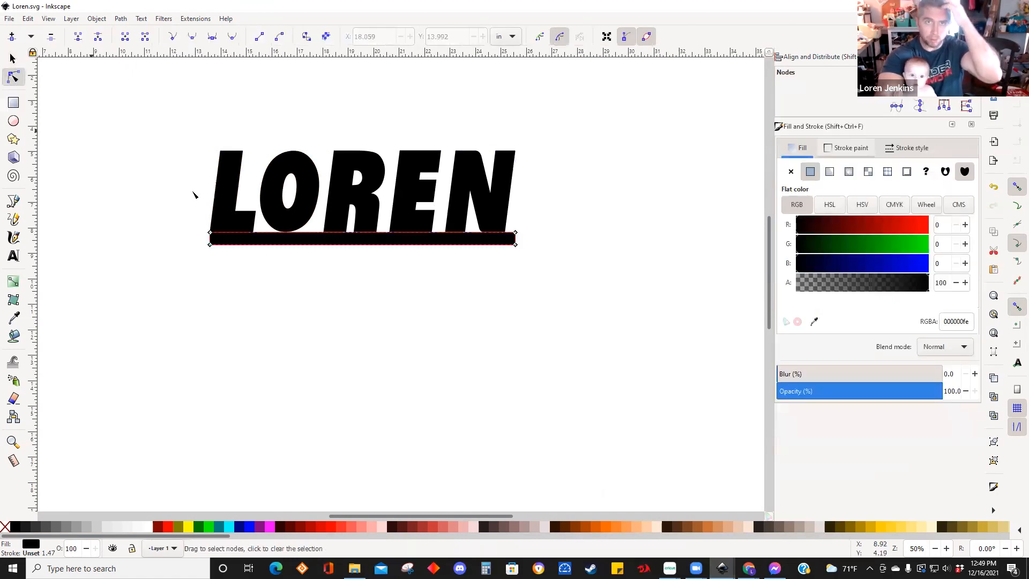
left_click(224, 215)
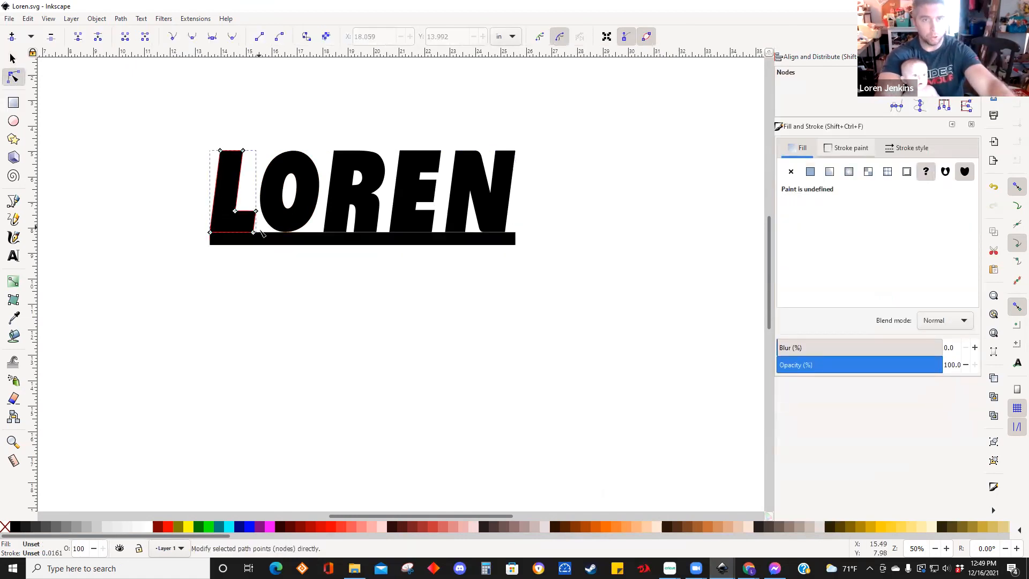
left_click(266, 245, "shift")
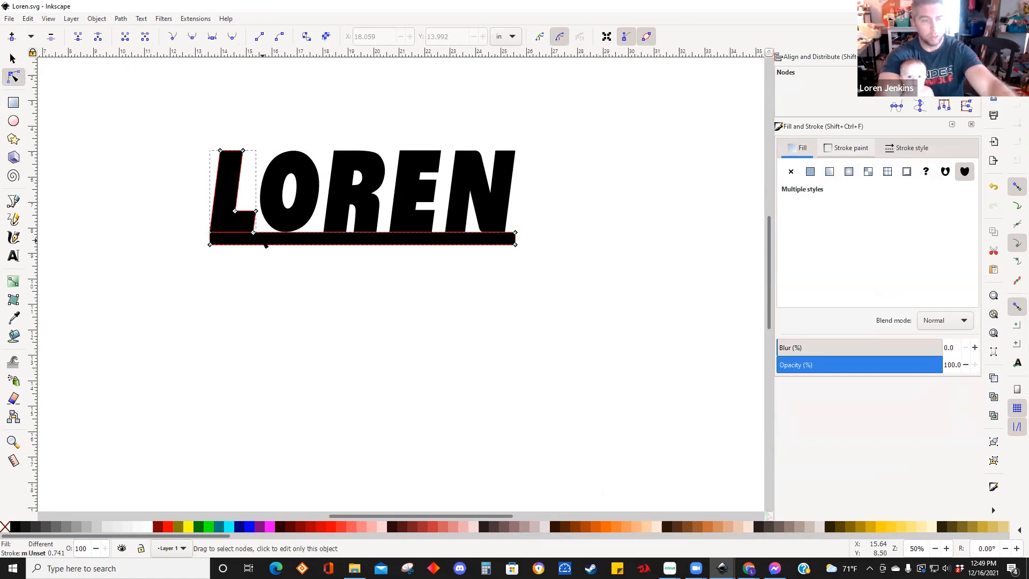
left_click(121, 19)
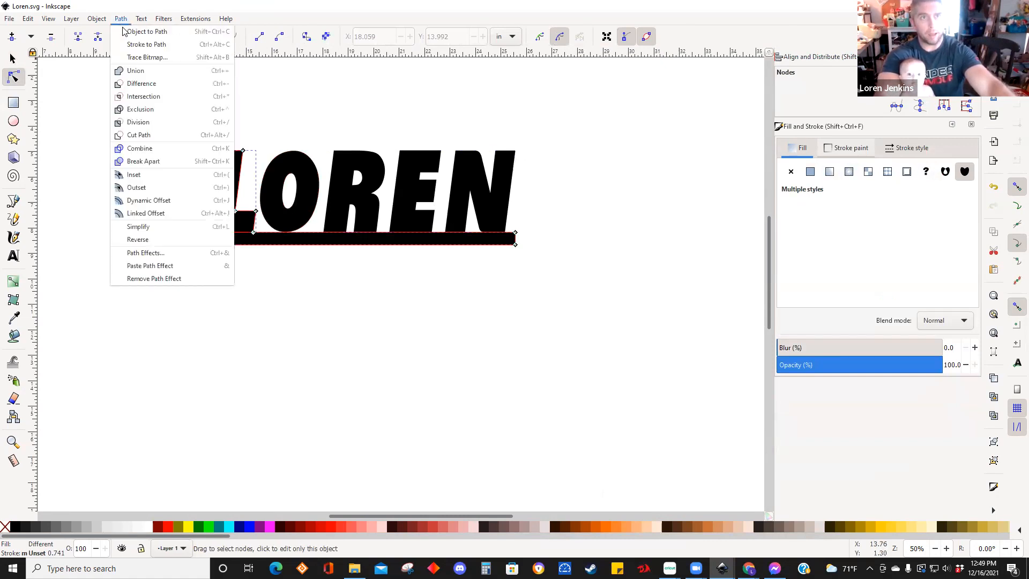
left_click(134, 73)
Try to unite the letter O with the combined L and base bar using Union.
left_click(284, 219)
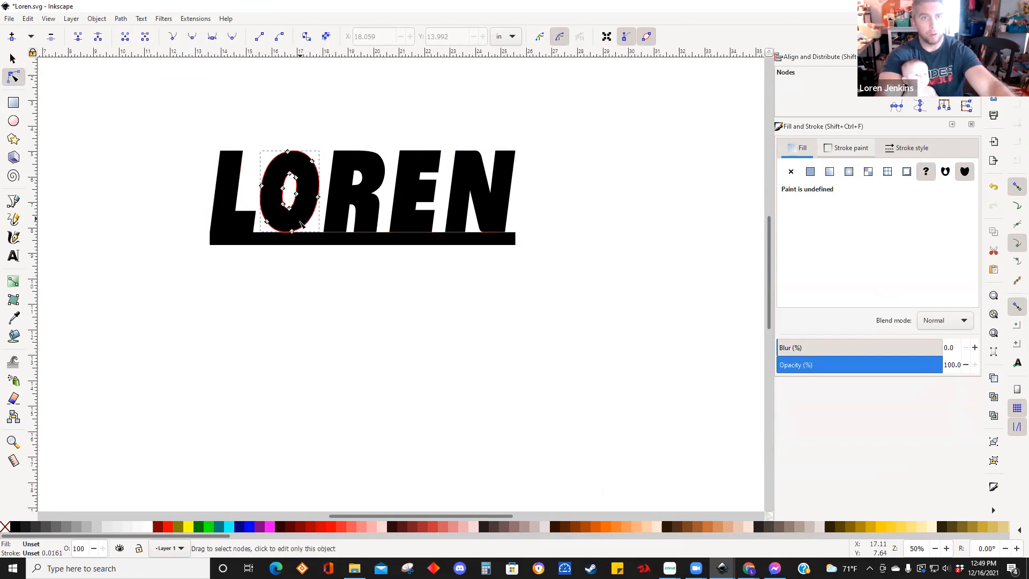
left_click(303, 240, "shift")
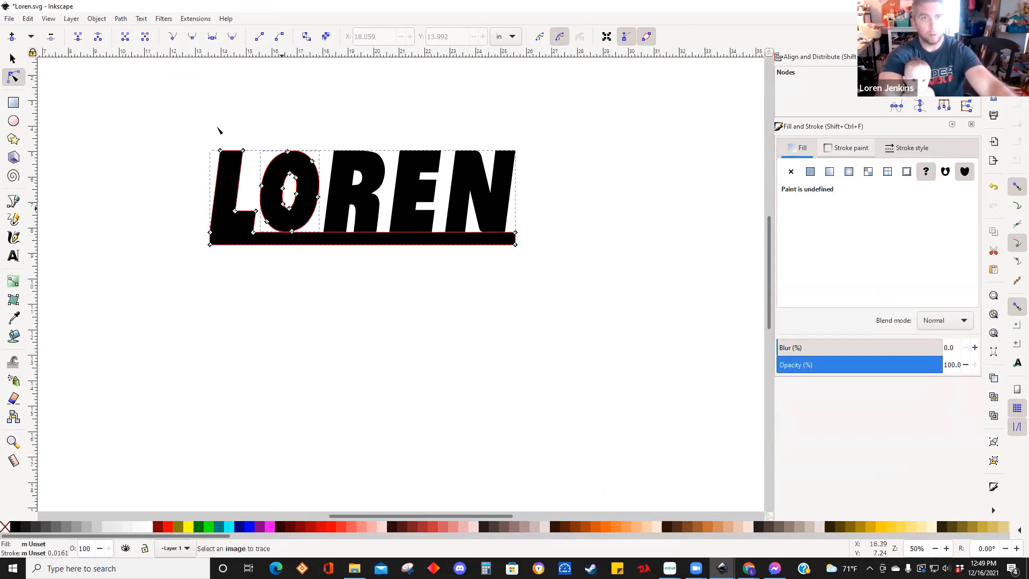
left_click(121, 19)
left_click(128, 72)
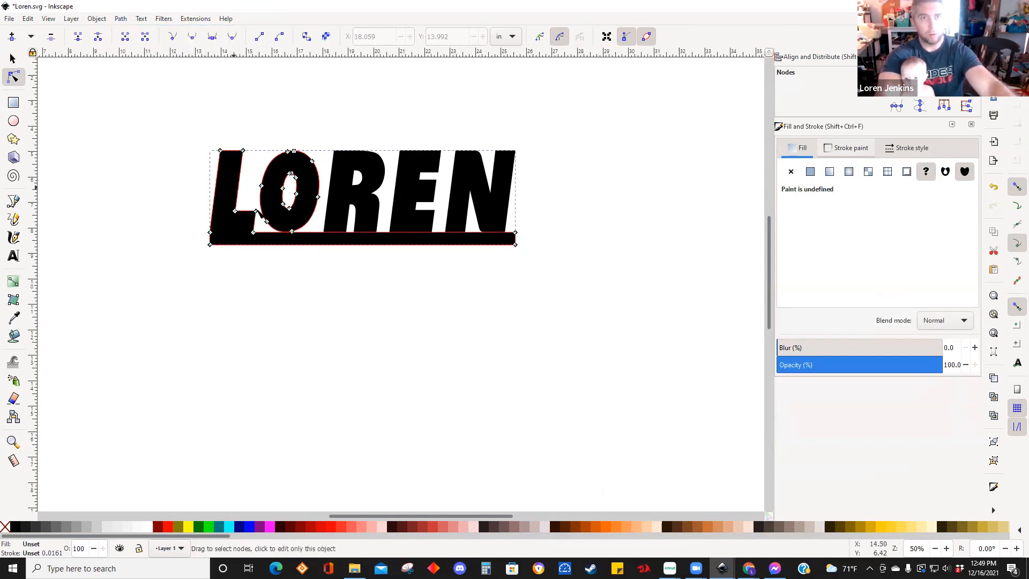
left_click(338, 263)
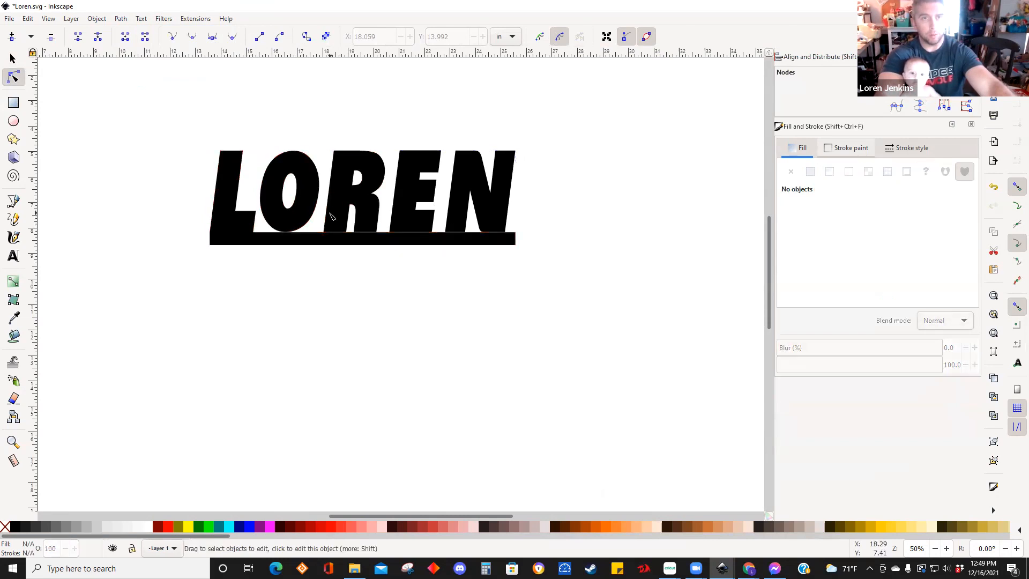
Try to unite the letter R with the base bar using Union and inspect the joint up close.
left_click(334, 217)
left_click(339, 239, "shift")
left_click(119, 20)
left_click(134, 71)
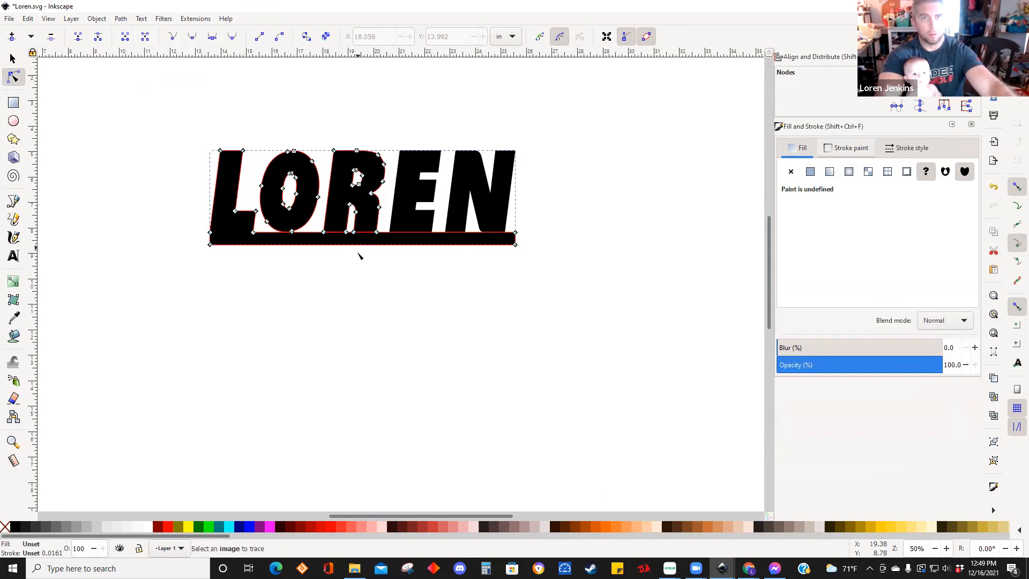
left_click(362, 257)
left_click(358, 241)
scroll(357, 242, "up", 5, "ctrl")
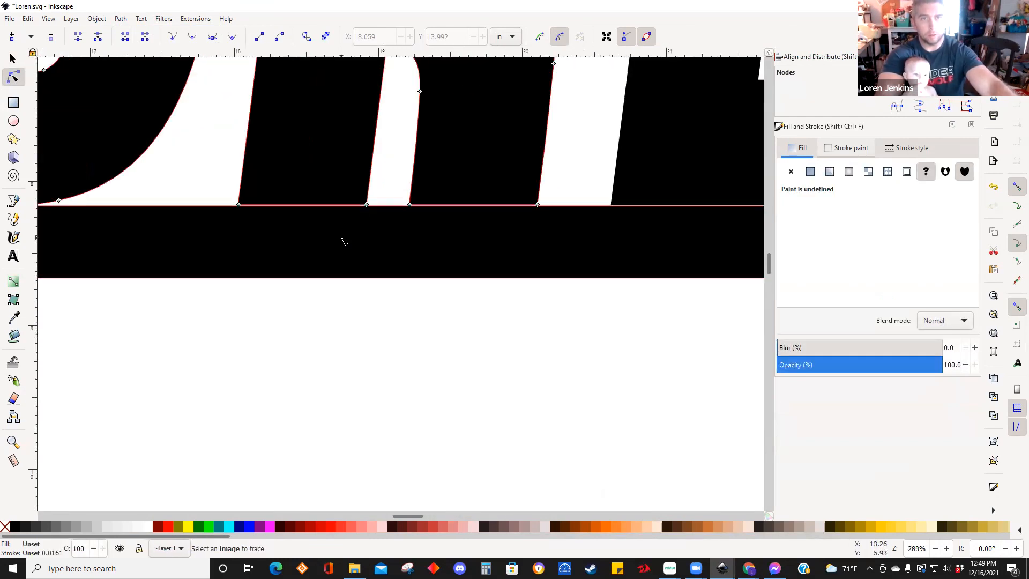
scroll(398, 230, "down", 4, "ctrl")
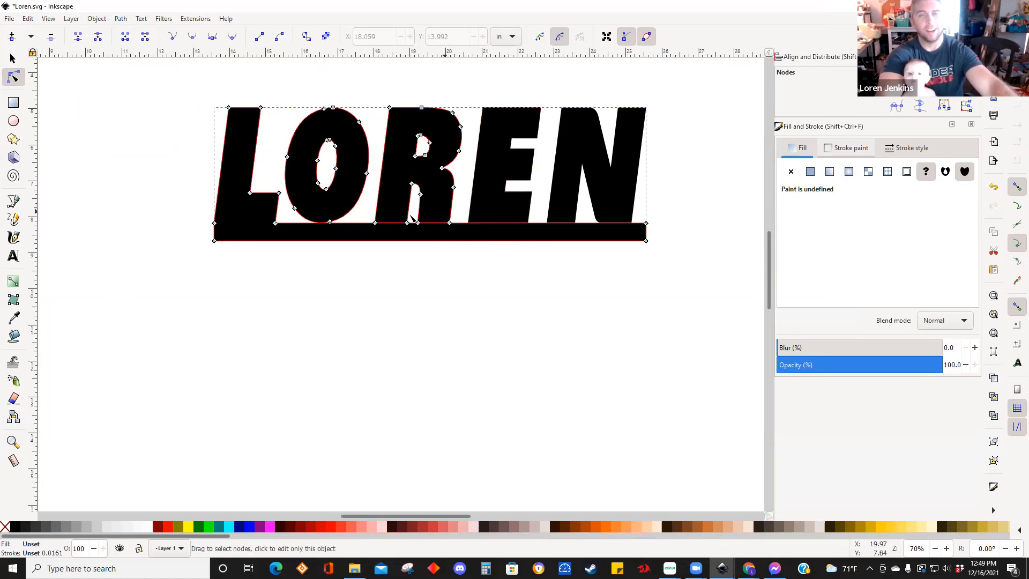
Undo the last unions, select all nodes of the letter O and nudge them down to overlap the base bar.
key("Escape")
left_click(330, 224)
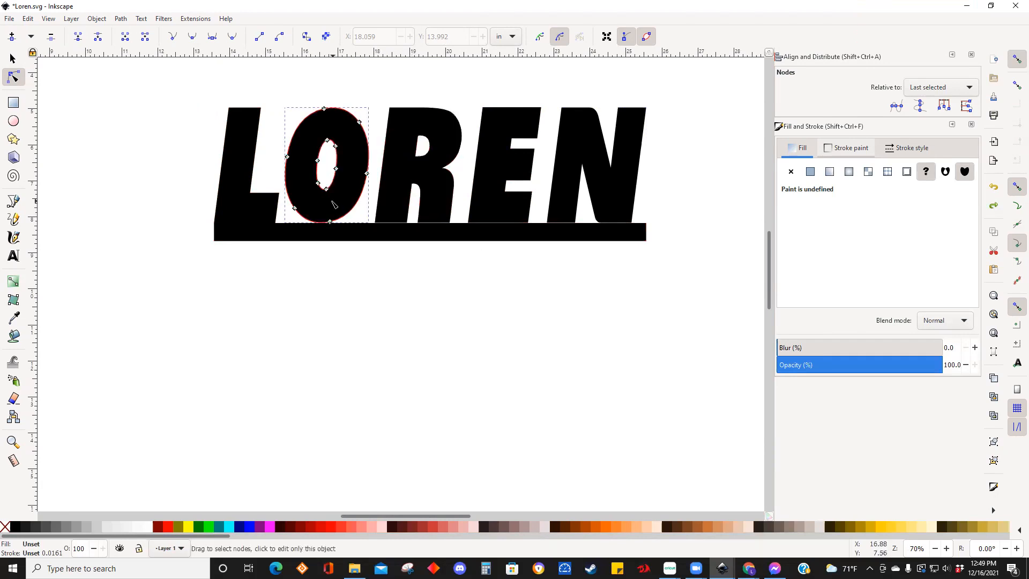
left_click(332, 274)
left_click(313, 141)
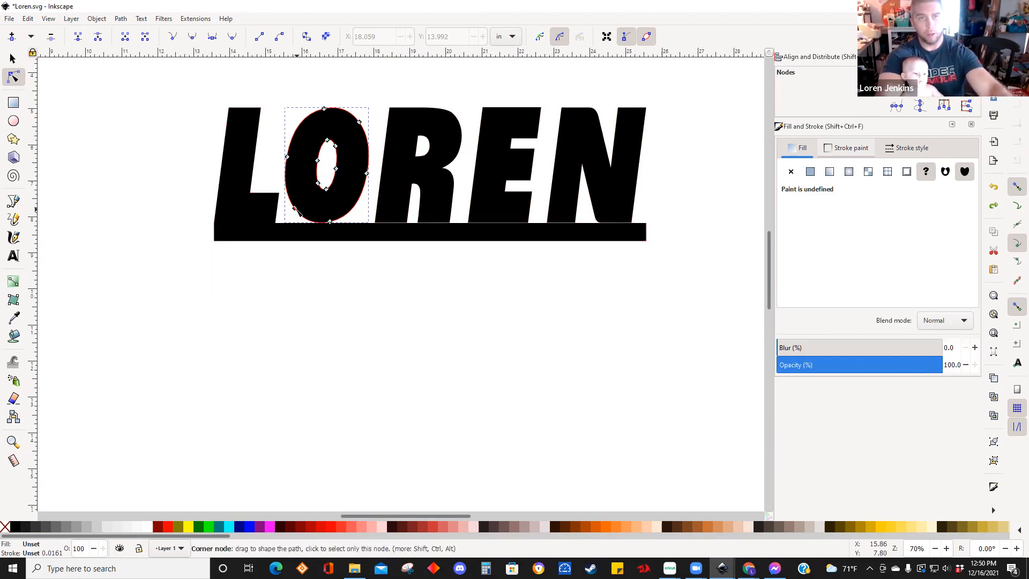
left_click(295, 209)
key("ctrl+a")
left_click(327, 188, "shift")
key("ctrl+a")
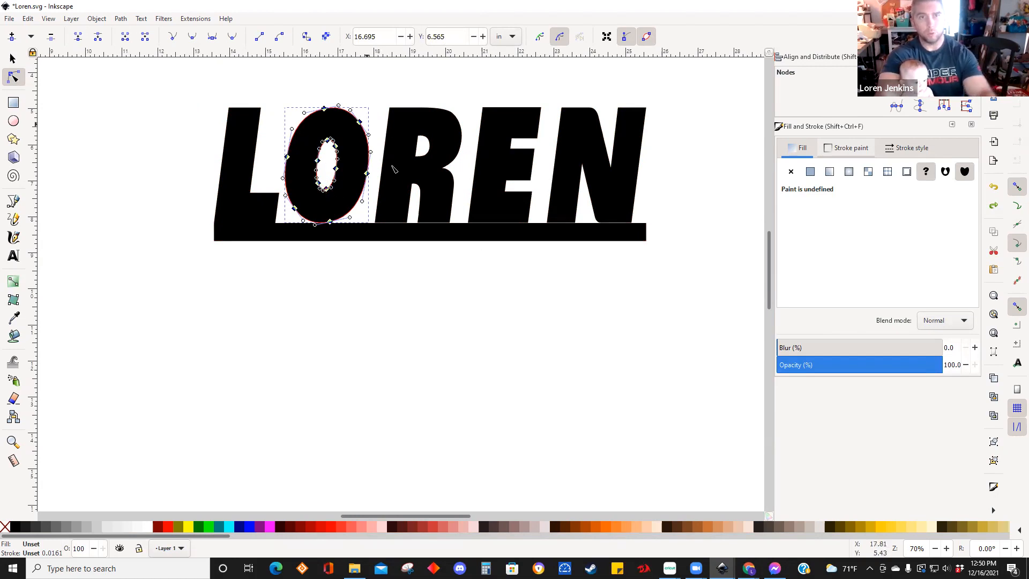
key("Down")
key("Down")
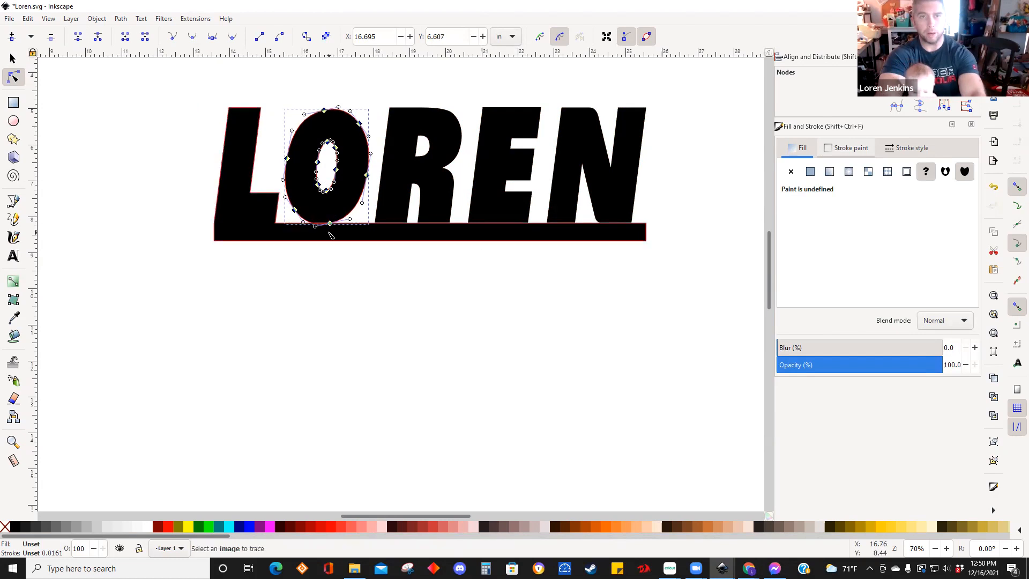
Select all nodes of the letters R, E and N and nudge them down to overlap the base bar.
left_click(408, 221)
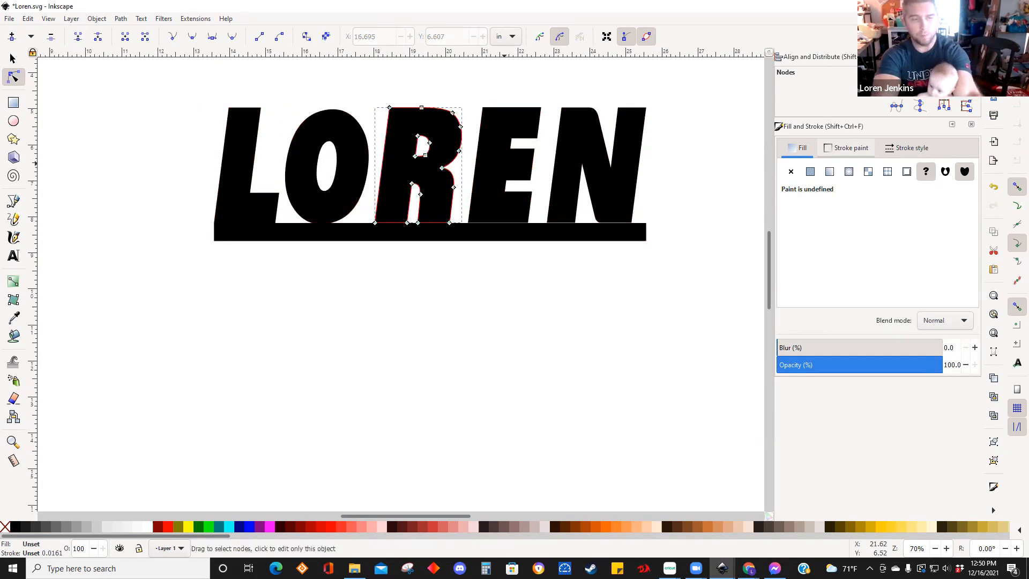
left_click_drag(368, 85, 669, 255)
key("Down")
key("Down")
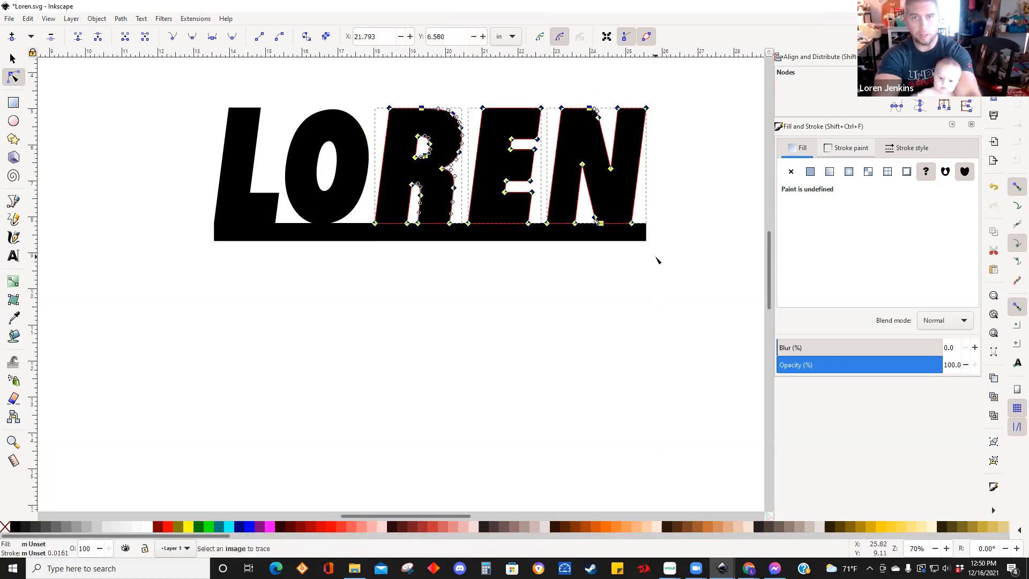
Unite the letter O with the combined L and base bar using Union.
left_click(339, 261)
left_click(335, 207)
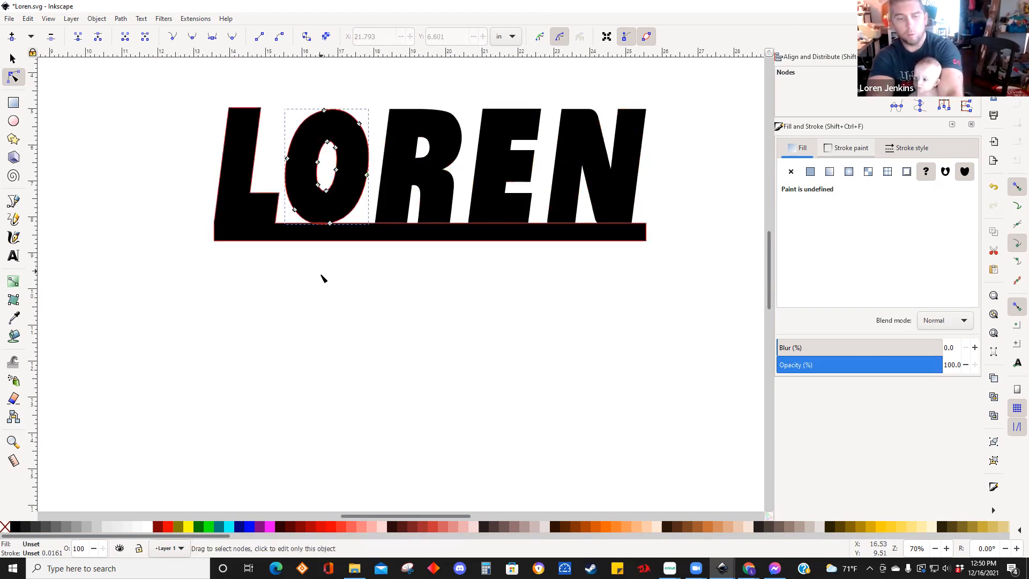
left_click(349, 238, "shift")
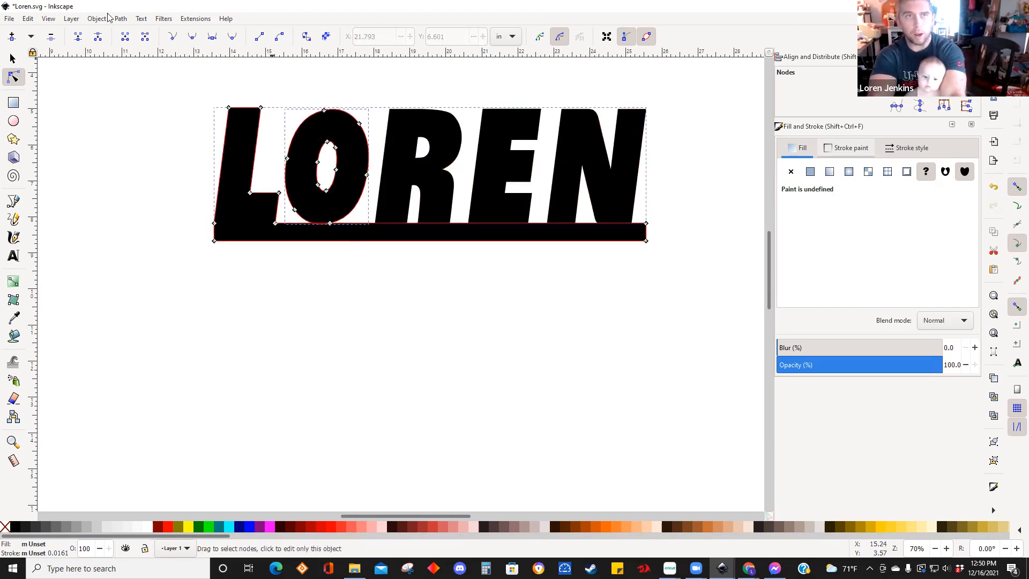
left_click(121, 18)
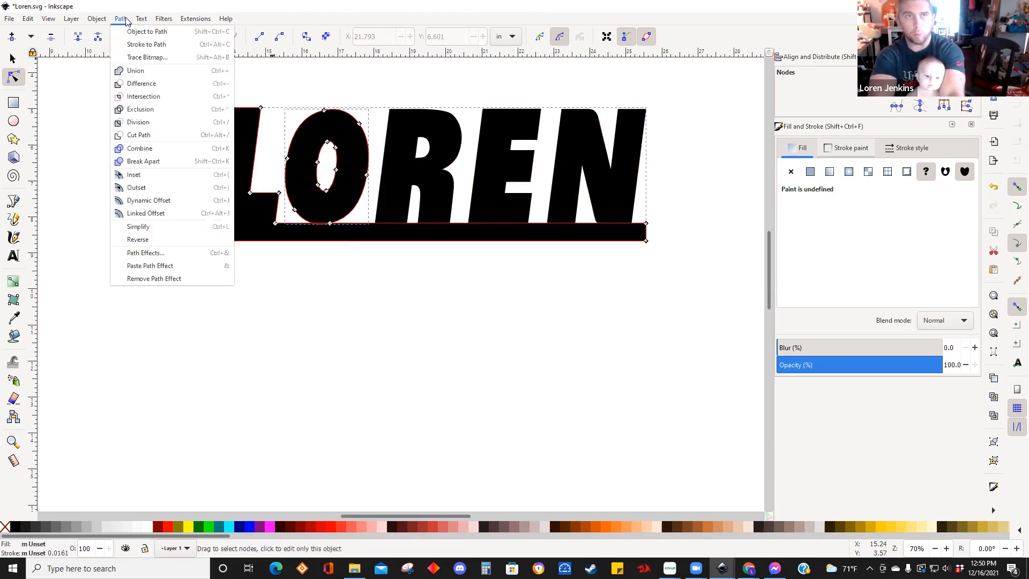
left_click(136, 70)
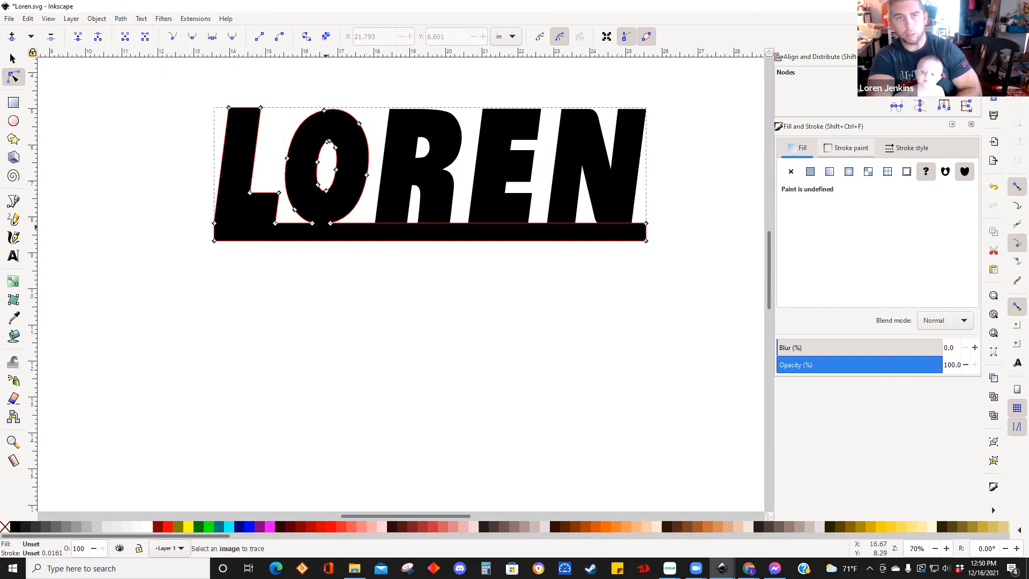
Unite the letters R, E and N with the combined base bar shape using Union and save the drawing.
left_click(418, 215)
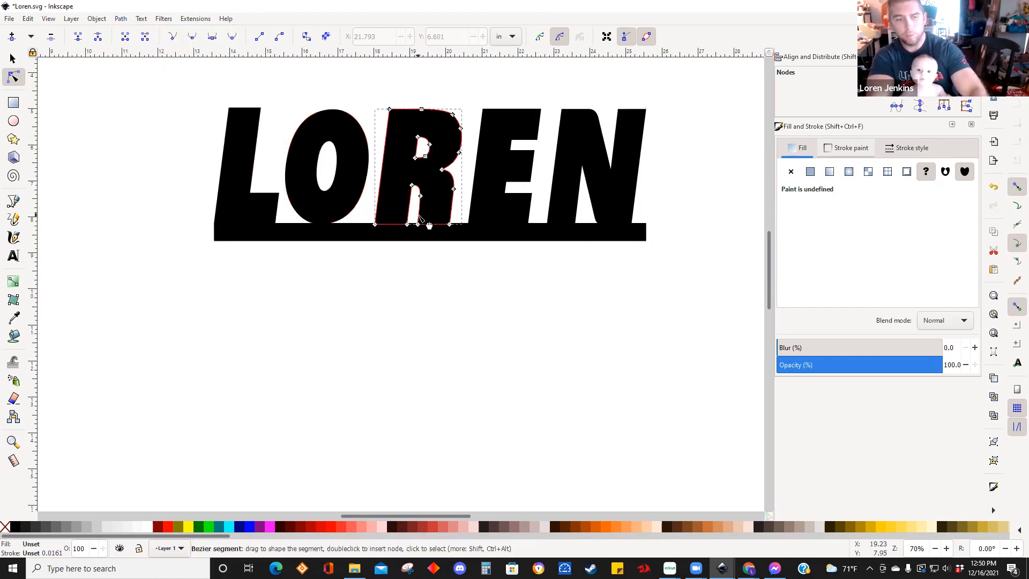
left_click(494, 214, "shift")
left_click(558, 213, "shift")
left_click(576, 232, "shift")
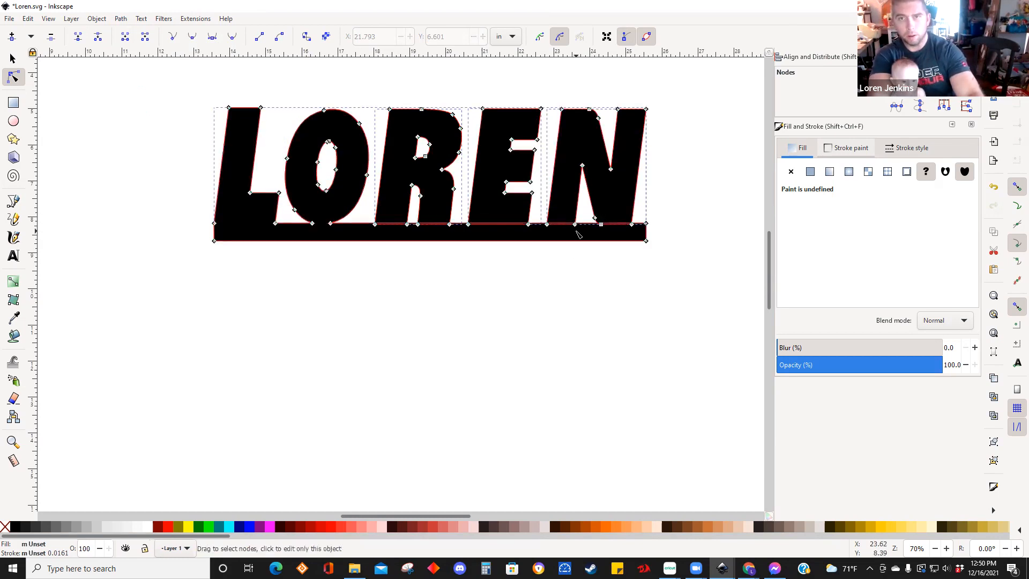
left_click(122, 19)
left_click(135, 72)
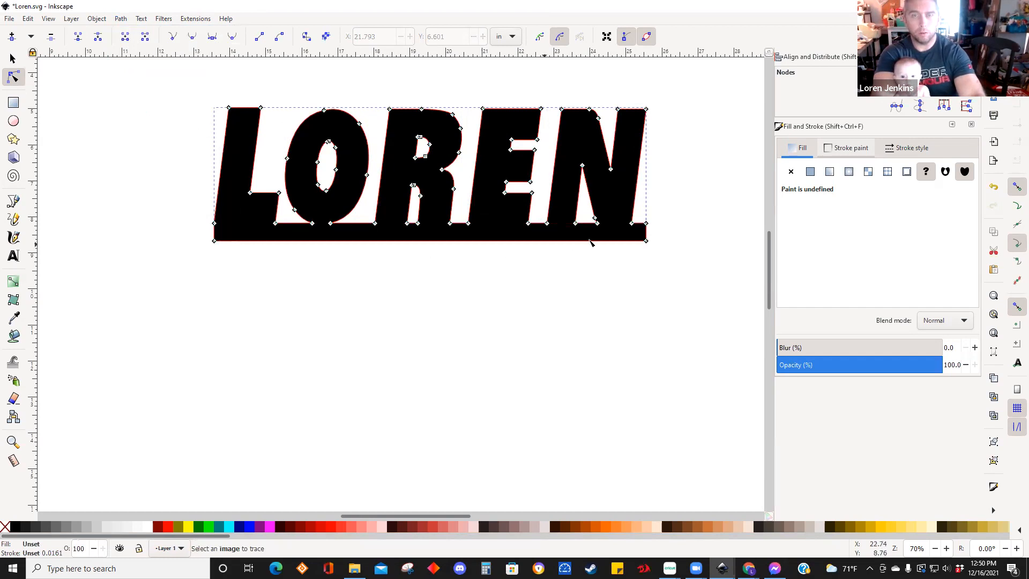
left_click(9, 18)
left_click(32, 93)
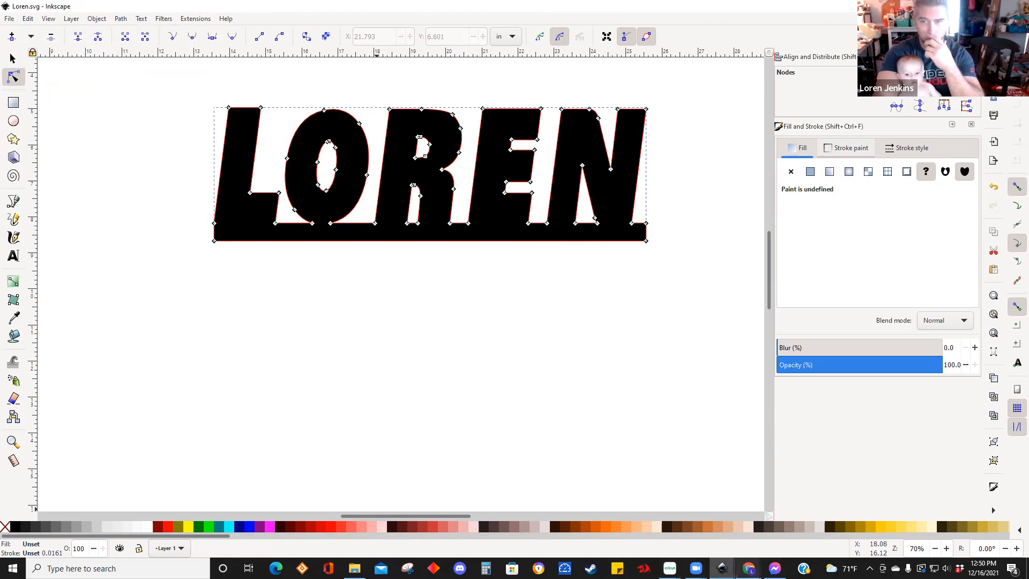
Switch to the Intro to Easel project and import the saved name sign SVG.
mouse_move(749, 568)
left_click(807, 525)
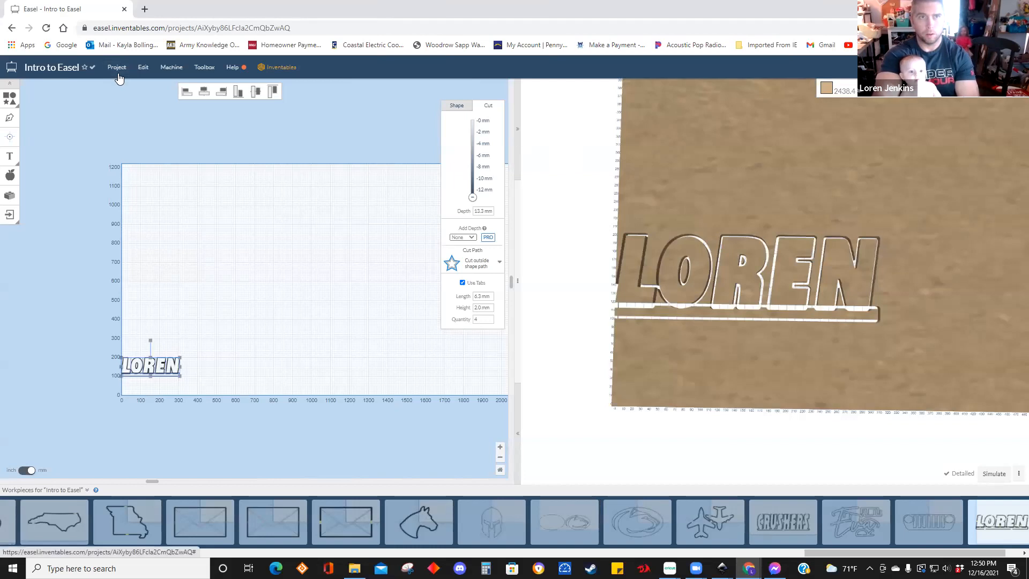
left_click(116, 68)
left_click(126, 145)
left_click(115, 78)
left_click(423, 271)
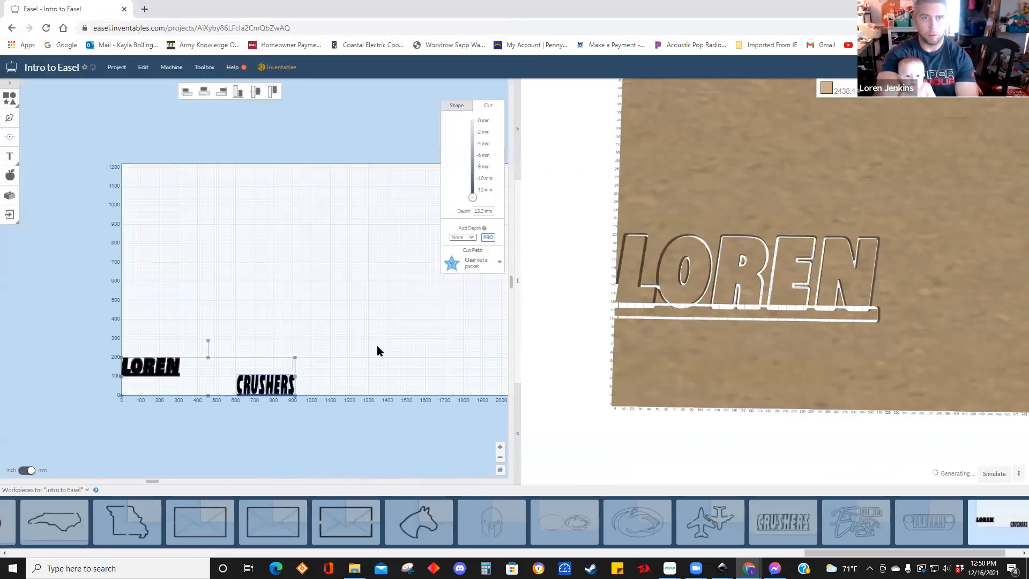
Move the imported artwork away from the old sign on the workpiece and delete the CRUSHERS lettering.
left_click_drag(158, 370, 442, 381)
left_click(304, 331)
key("Delete")
Set the newly imported name sign's cut path to cut outside the shape path.
left_click(249, 332)
left_click(478, 111)
left_click(472, 266)
left_click(467, 310)
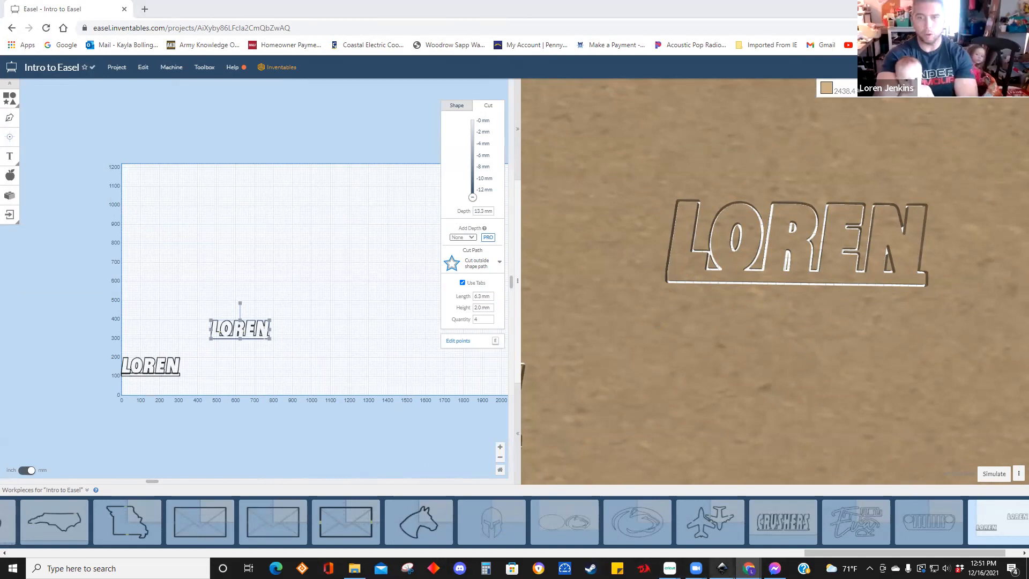
Switch back to Inkscape and create a new blank document.
mouse_move(722, 568)
left_click(583, 535)
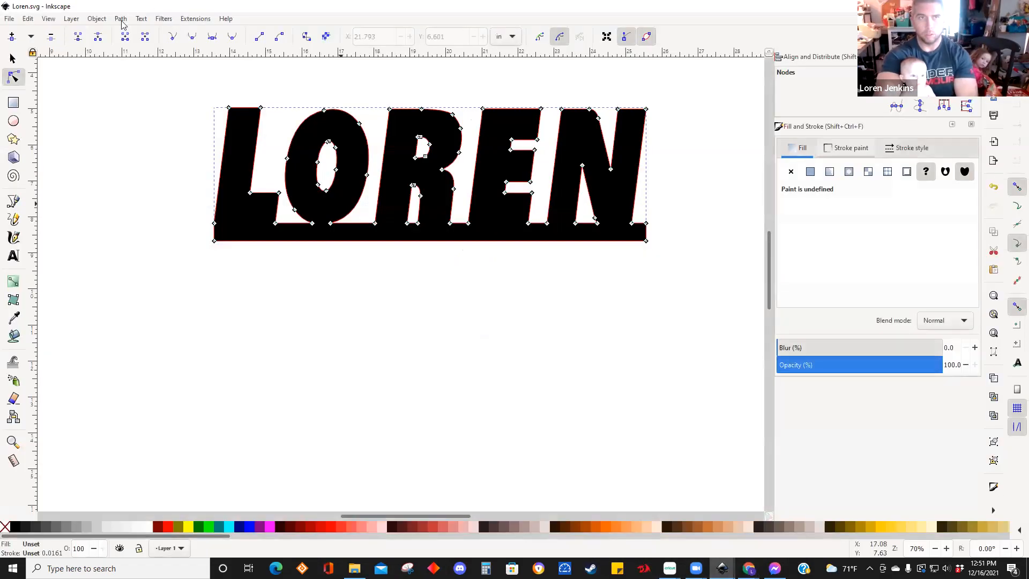
left_click(10, 19)
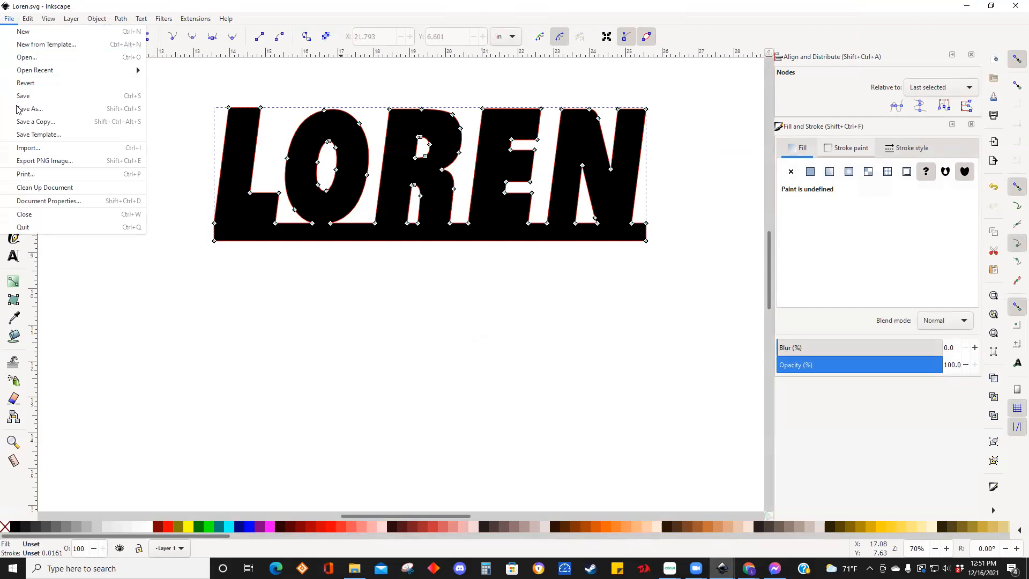
left_click(27, 32)
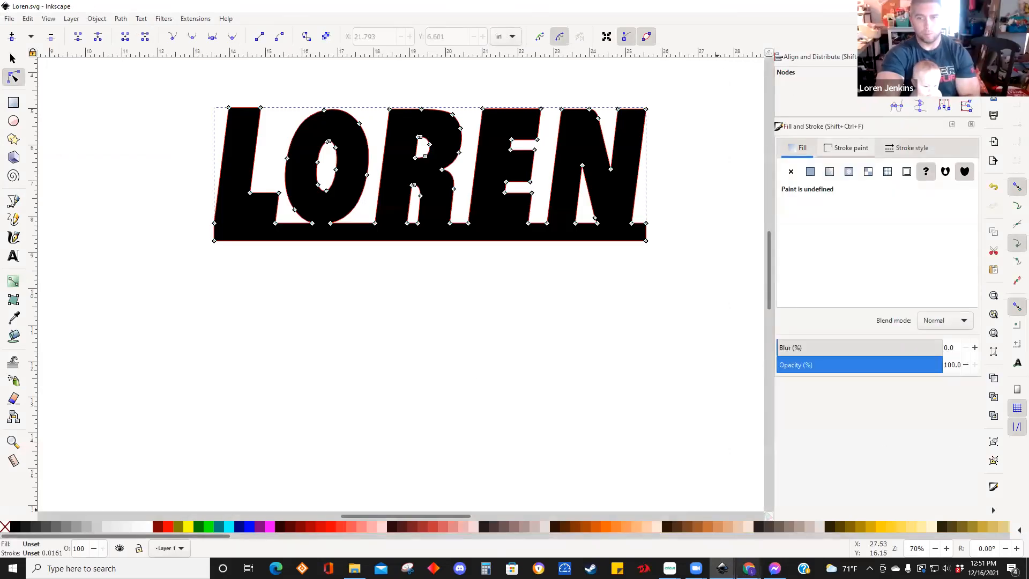
mouse_move(722, 568)
left_click(863, 499)
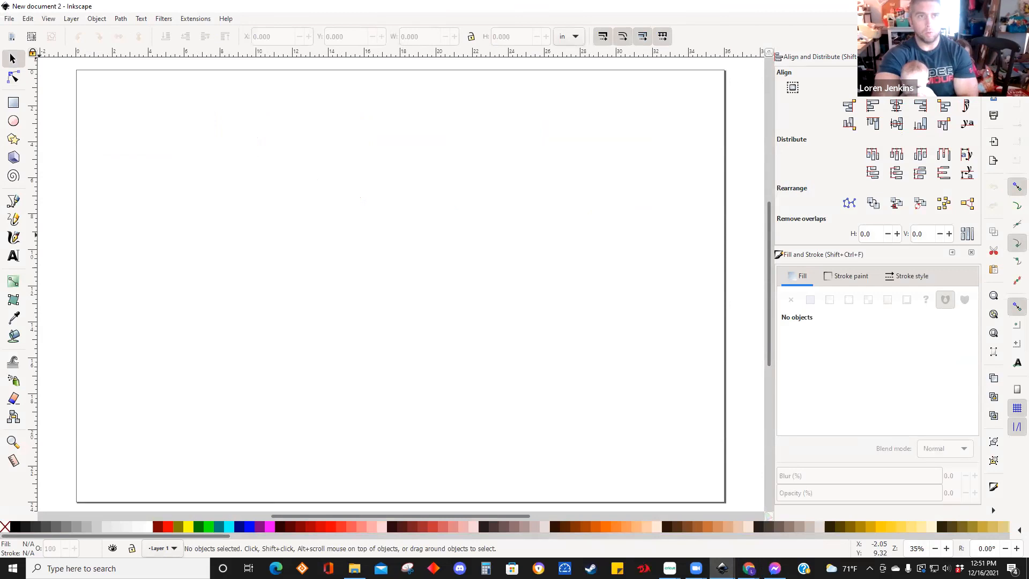
Import the cow JPG image from the Saved Pictures library and place it in the left half of the page.
left_click(14, 20)
left_click(24, 146)
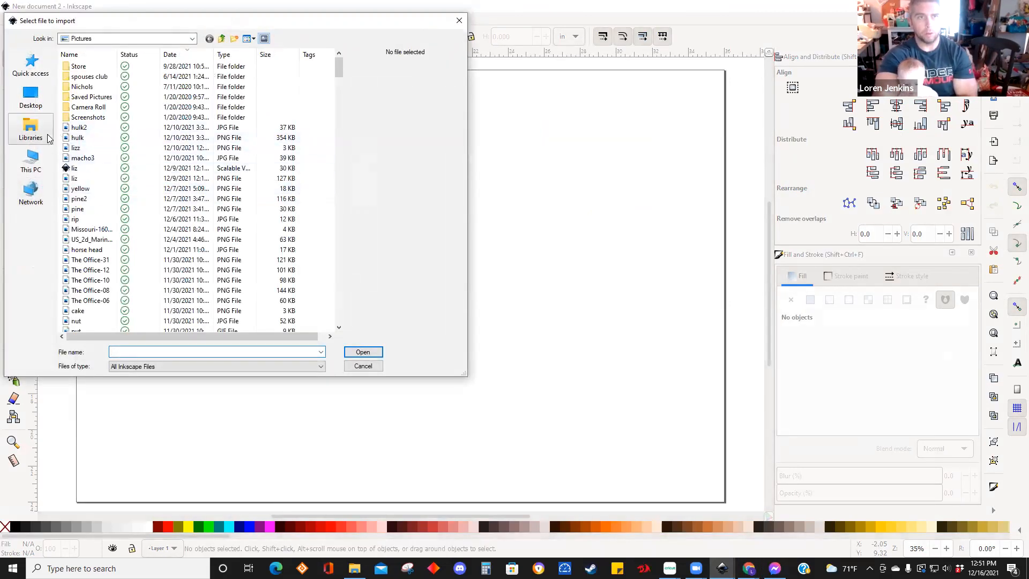
left_click(30, 95)
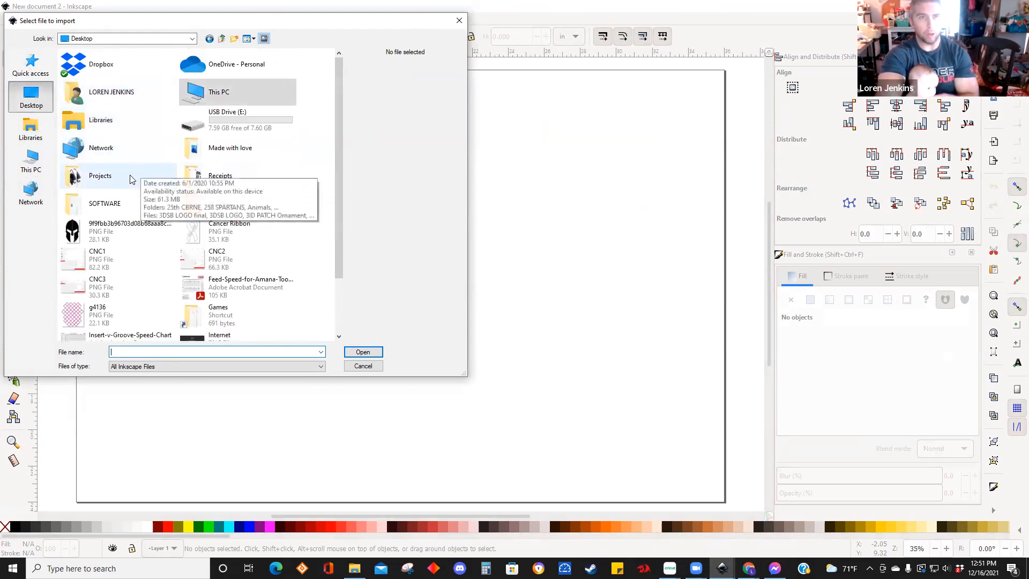
scroll(257, 168, "down", 2)
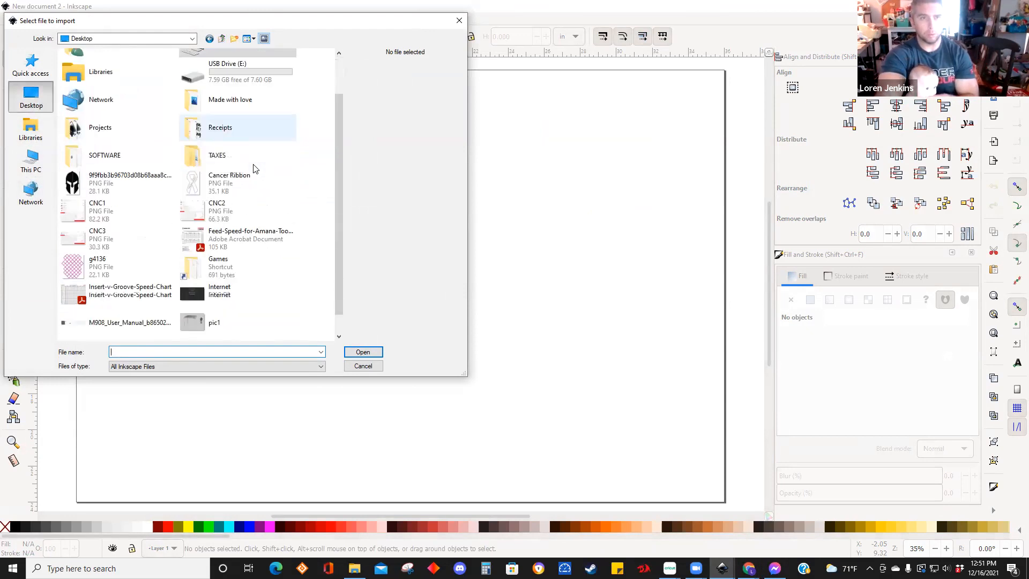
left_click(43, 134)
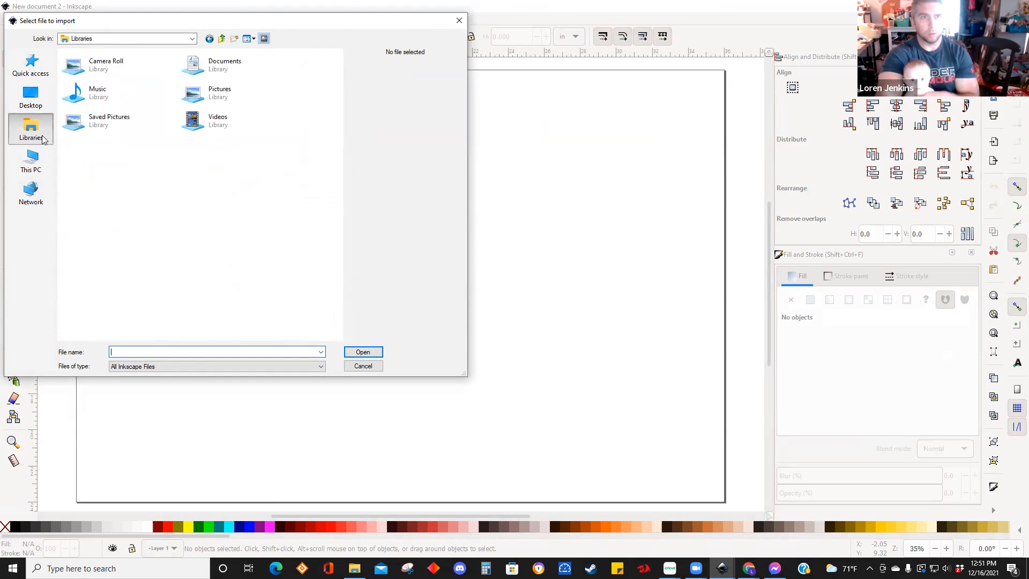
double_click(93, 131)
scroll(206, 198, "down", 3)
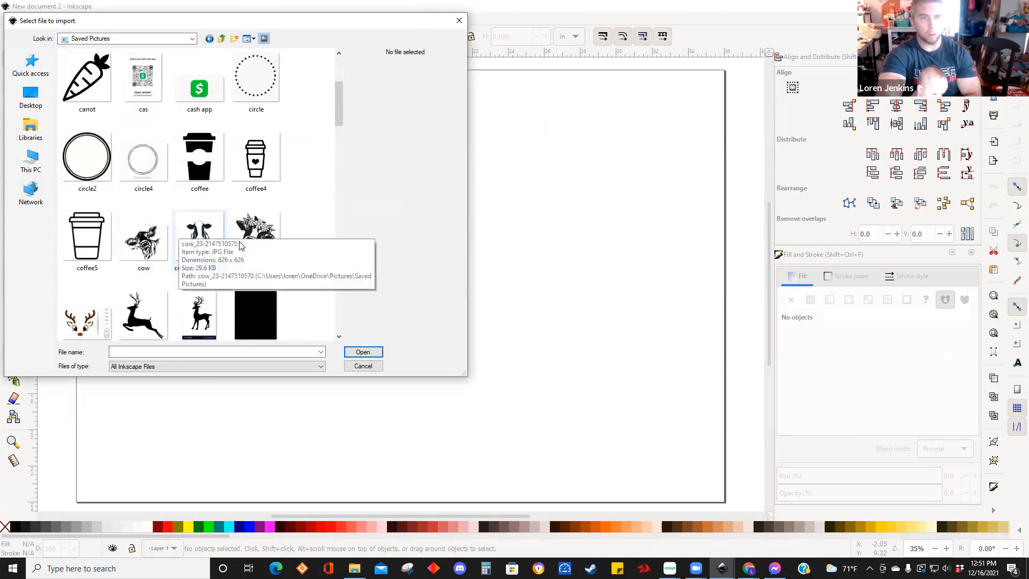
left_click(155, 248)
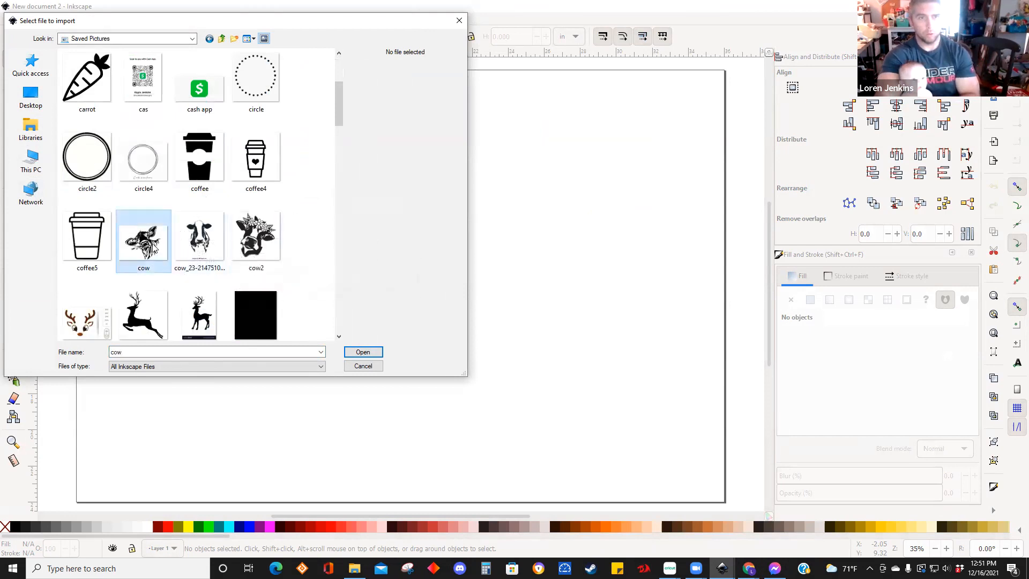
left_click(355, 351)
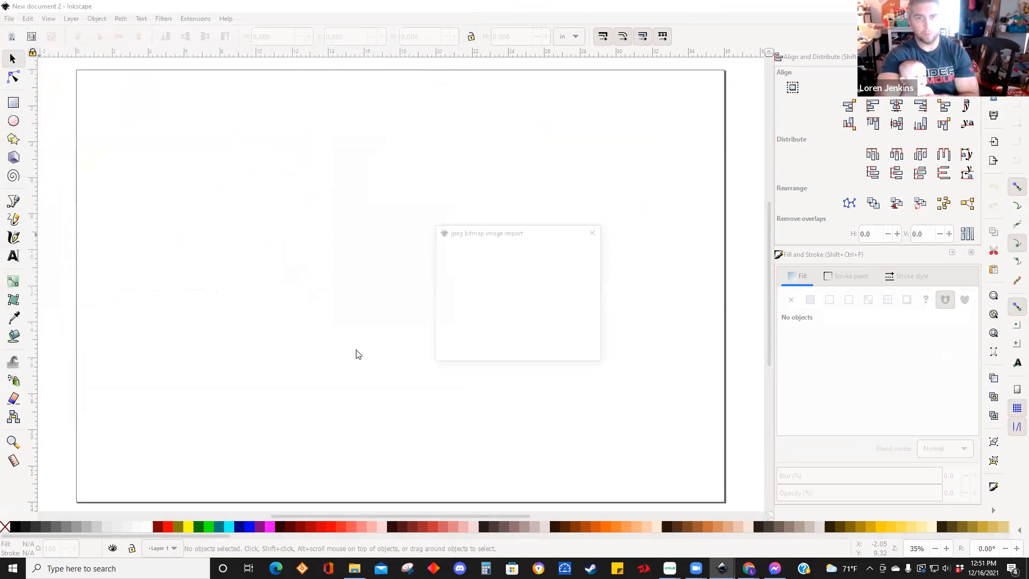
left_click(574, 353)
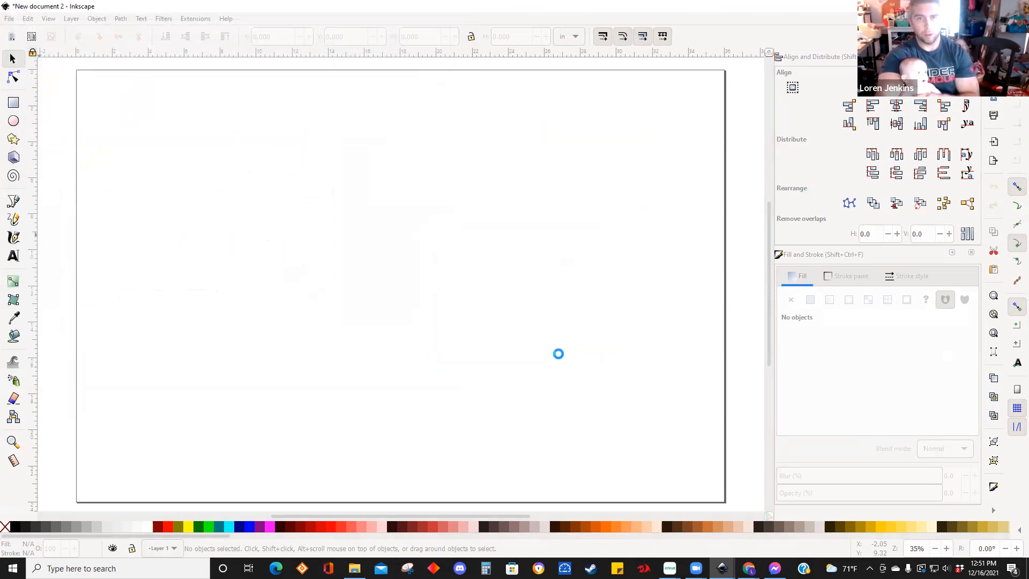
left_click_drag(374, 353, 262, 294)
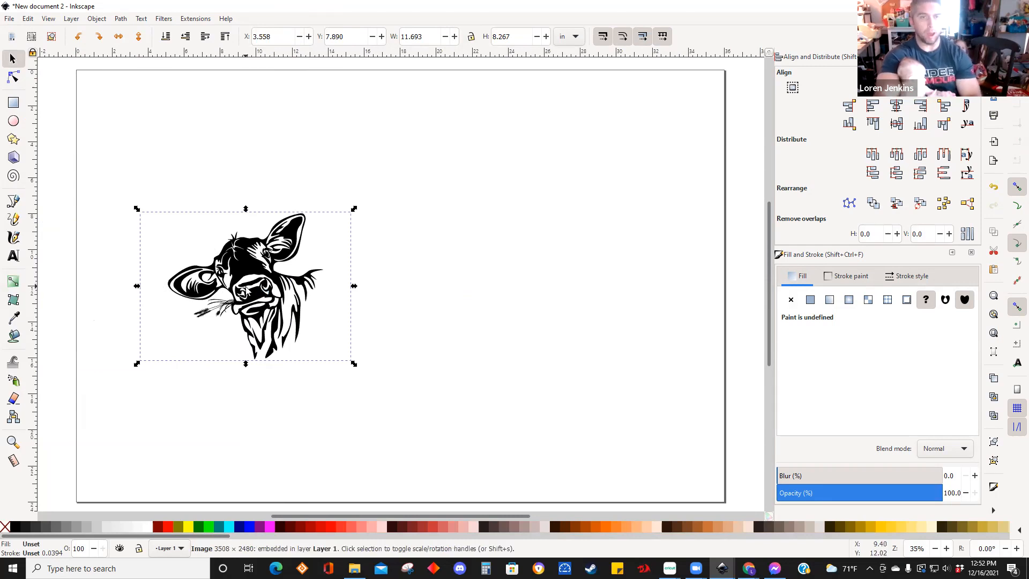
Trace the cow image with a single-scan brightness cutoff at threshold 0.450, Speckles 2, Smooth corners 1.00 and Optimize set to 1.00.
scroll(234, 296, "up", 2, "ctrl")
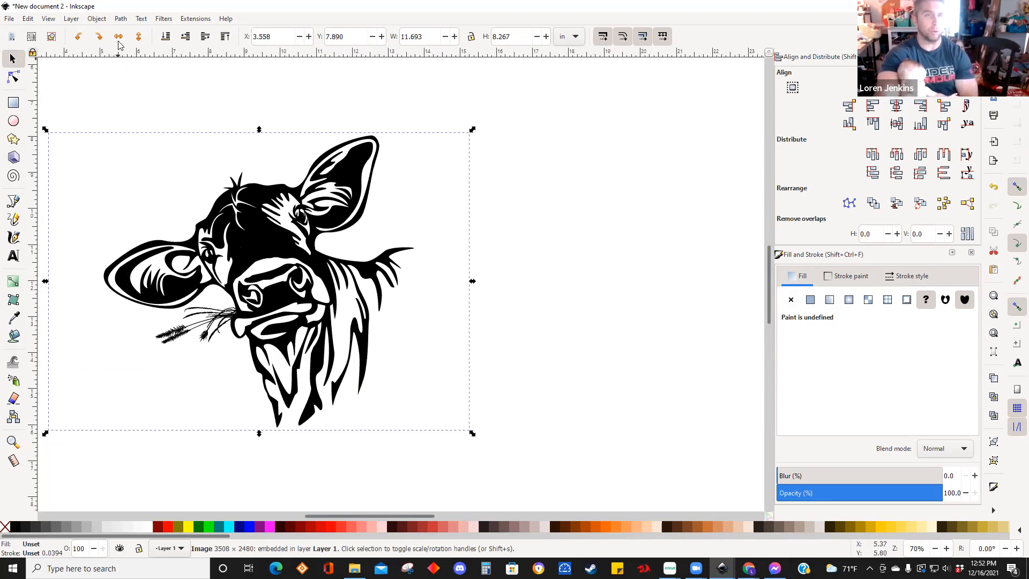
left_click(120, 21)
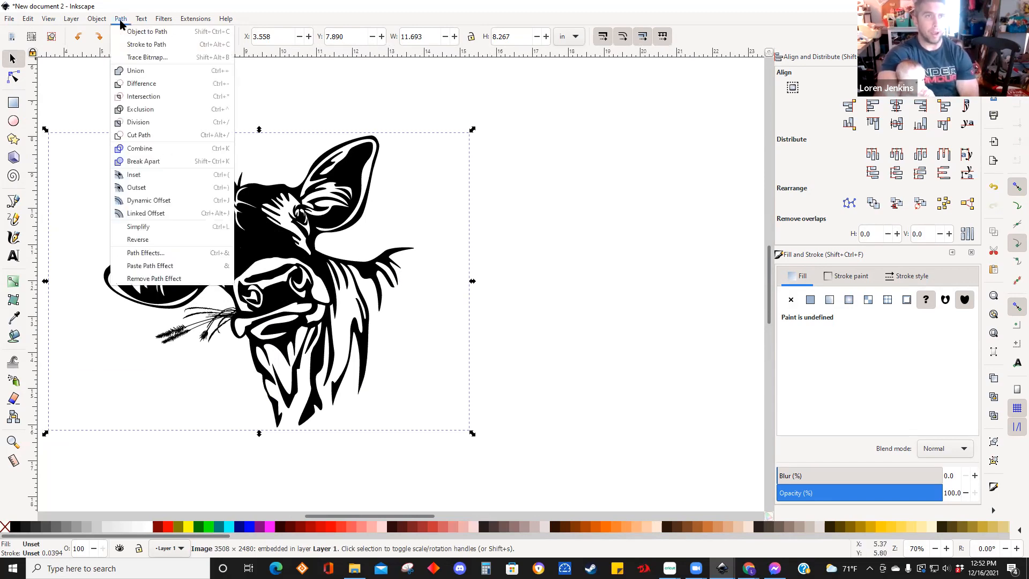
left_click(134, 58)
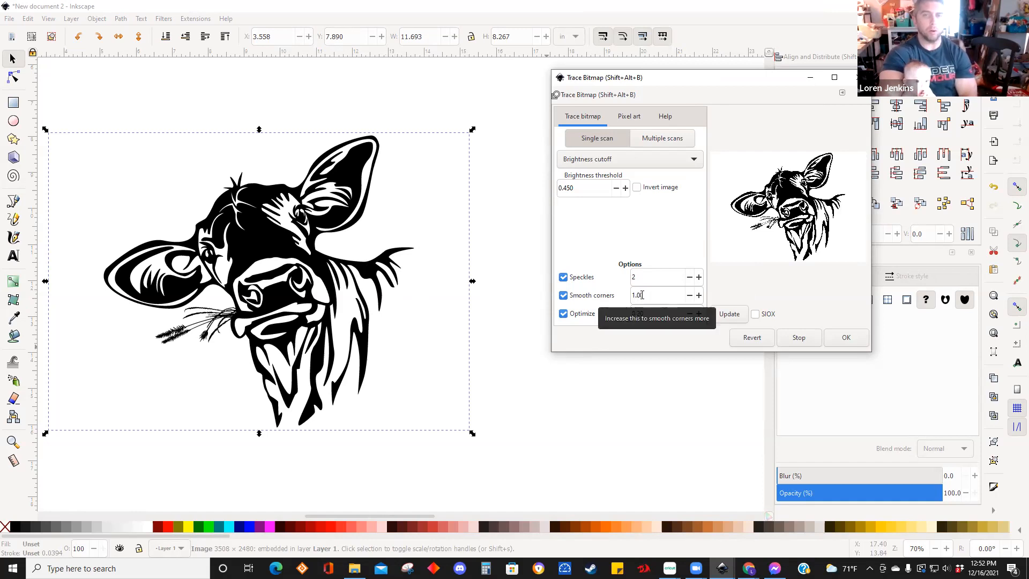
left_click(409, 255)
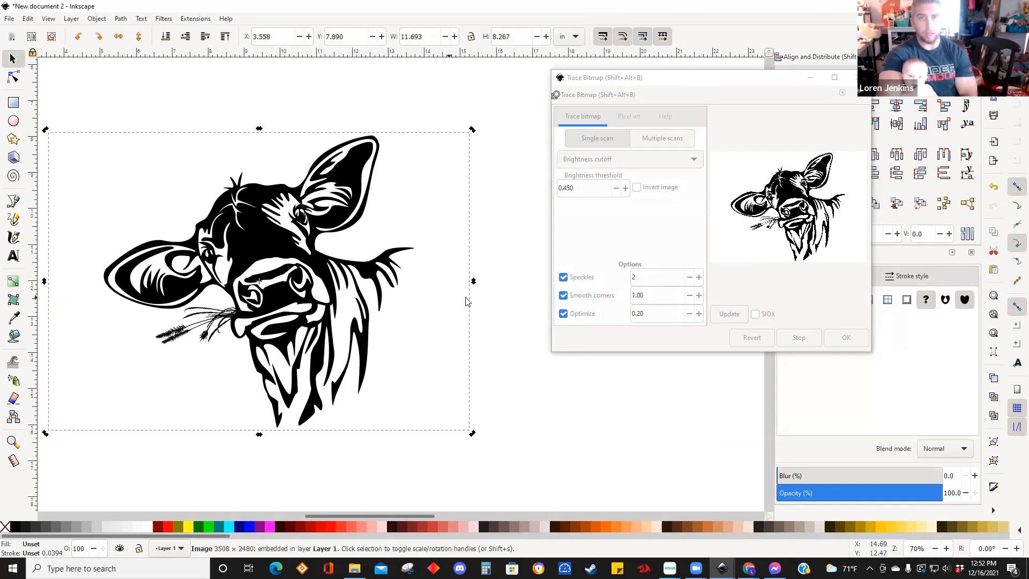
left_click(608, 320)
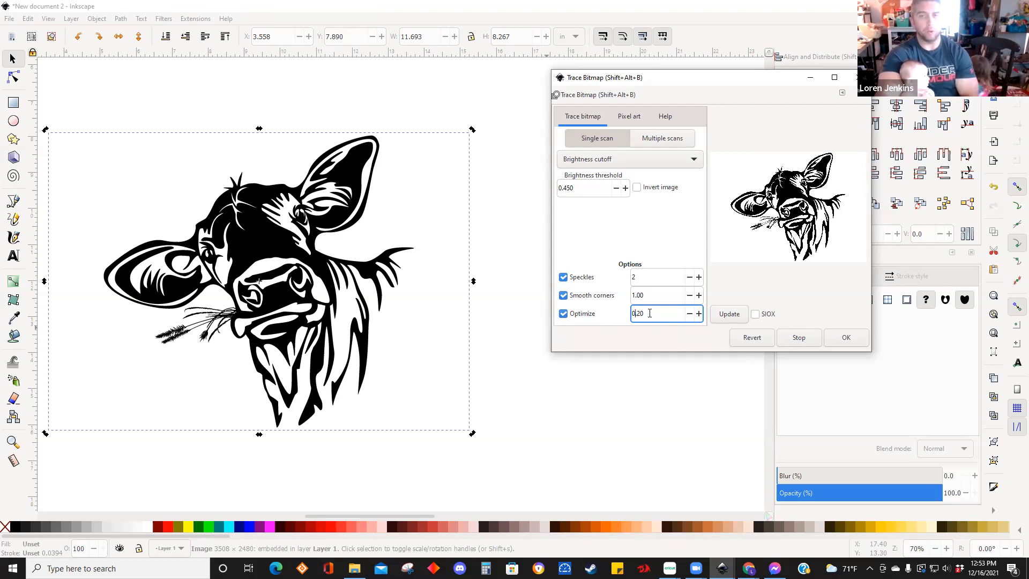
left_click_drag(649, 313, 617, 314)
type("1")
left_click(732, 315)
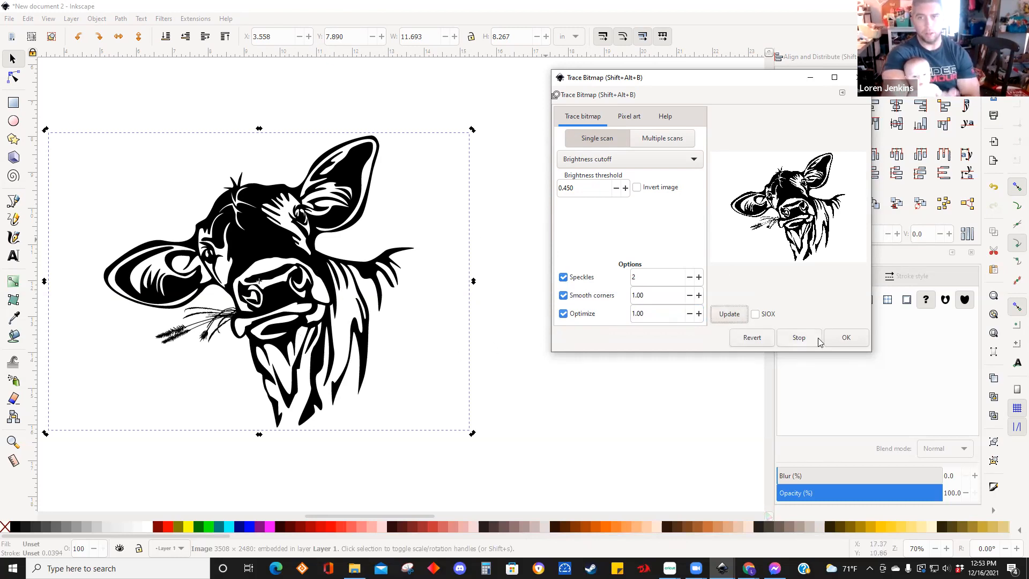
left_click(845, 337)
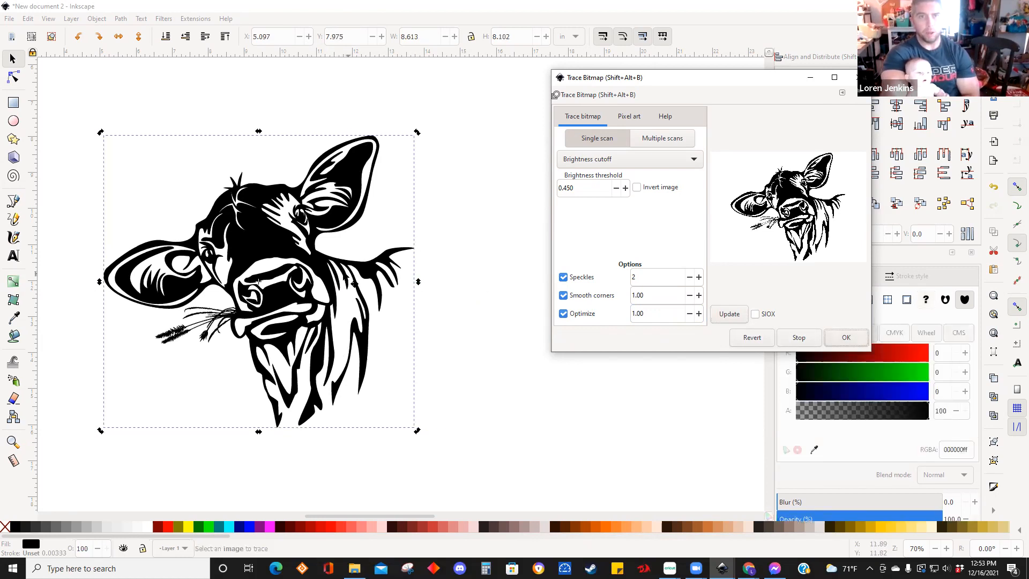
Move the traced cow off the original image to the page's lower-left area, at about X -0.03, Y 14.28 in.
mouse_move(330, 279)
left_mouse_down()
mouse_move(136, 241)
mouse_move(99, 313)
mouse_move(97, 341)
left_mouse_up()
scroll(102, 308, "down", 5)
left_click_drag(433, 514, 380, 514)
mouse_move(416, 200)
left_mouse_down()
mouse_move(300, 225)
mouse_move(322, 279)
mouse_move(377, 343)
left_mouse_up()
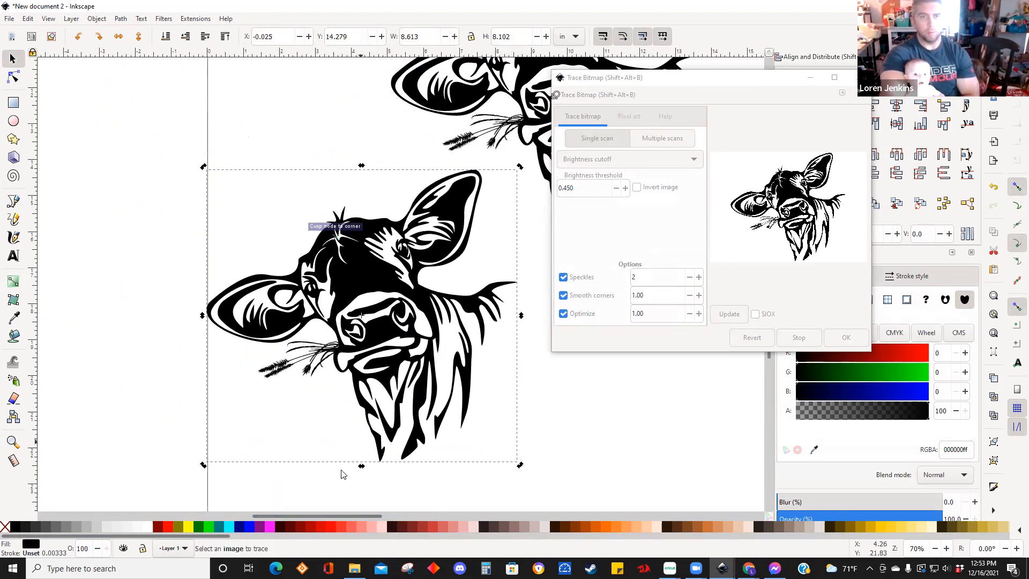
left_click_drag(350, 516, 445, 513)
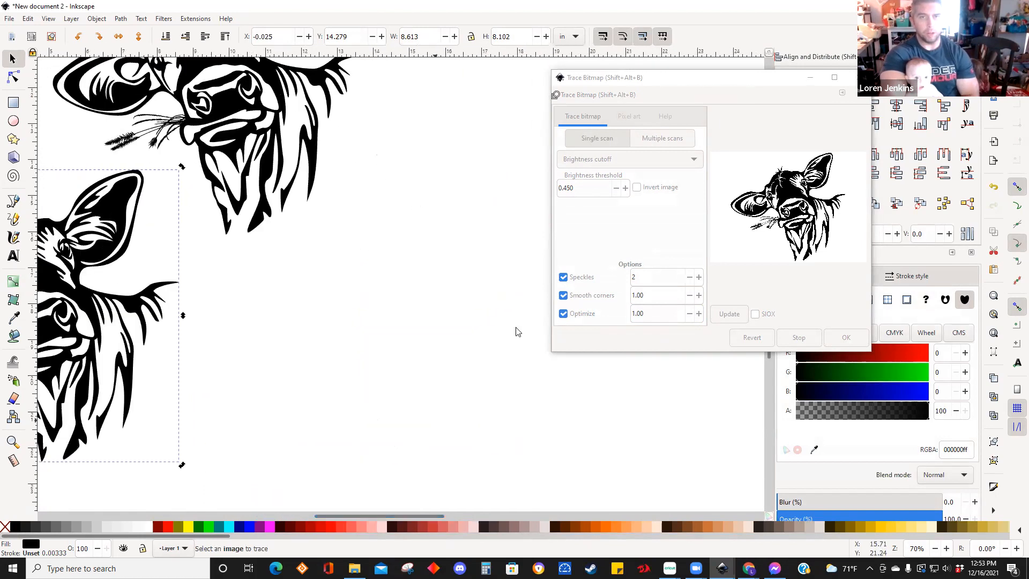
Close the bitmap tracing dialog and delete the original cow image, keeping only the traced path.
left_click(858, 77)
key("5")
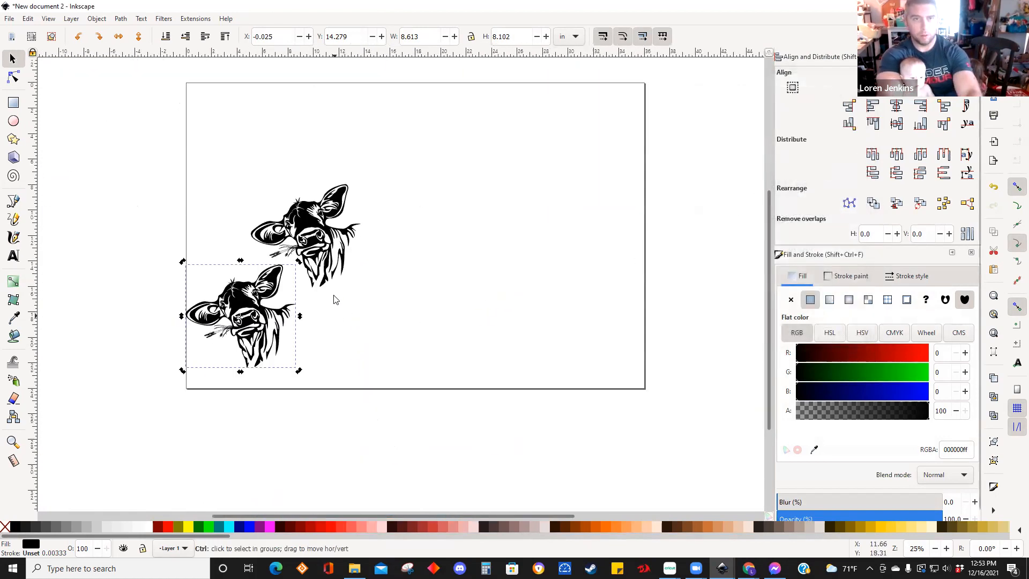
left_click(340, 247)
key("Delete")
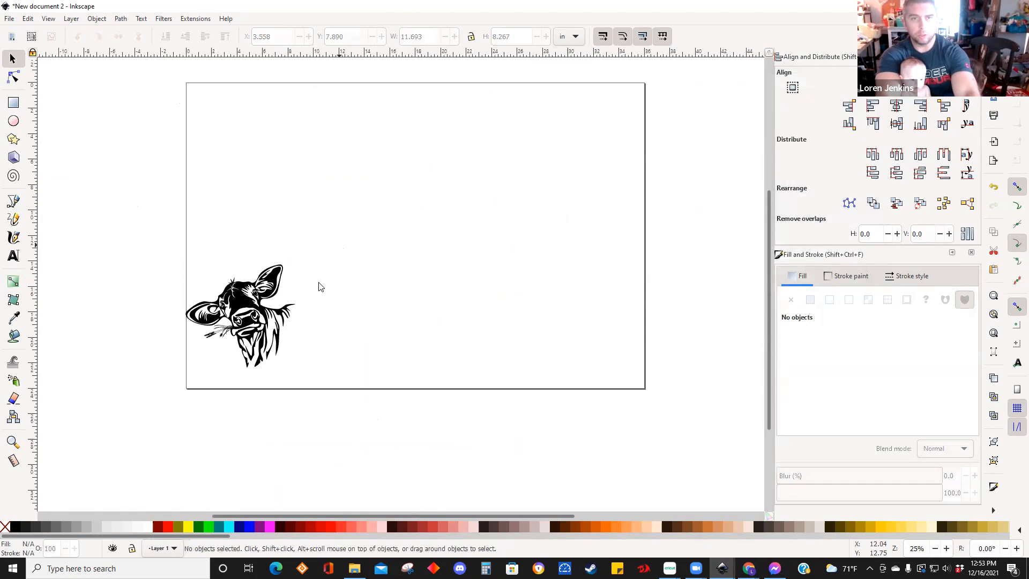
Center the traced cow on the page both horizontally and vertically.
left_click(254, 320)
left_click(924, 89)
left_click(926, 148)
left_click(897, 124)
left_click(897, 107)
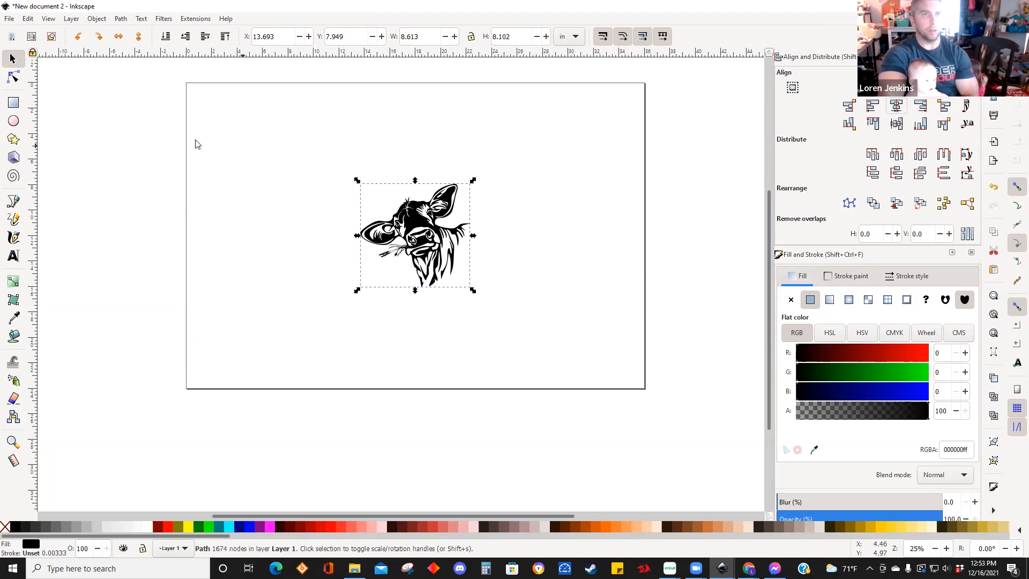
left_click(121, 19)
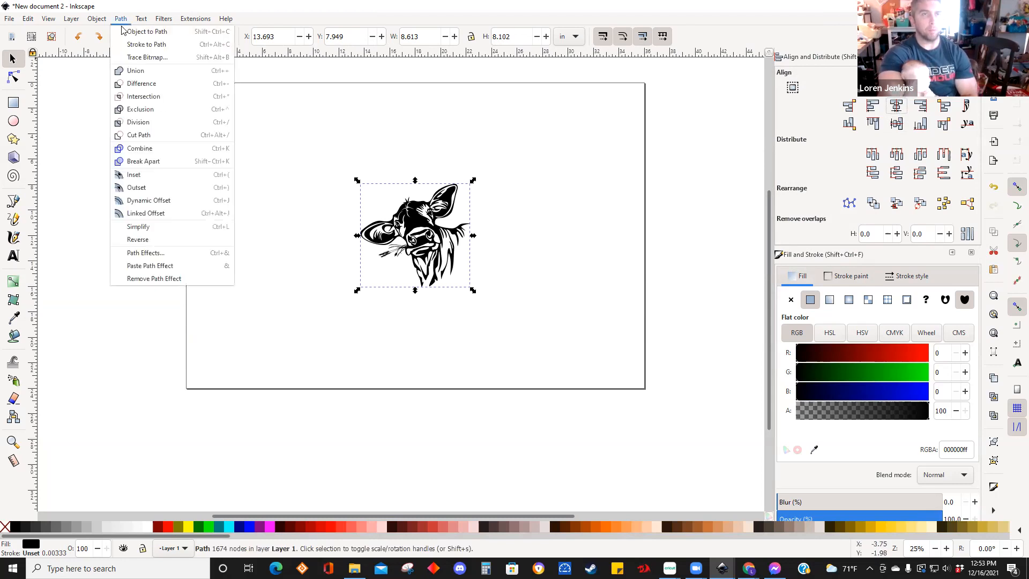
left_click(512, 222)
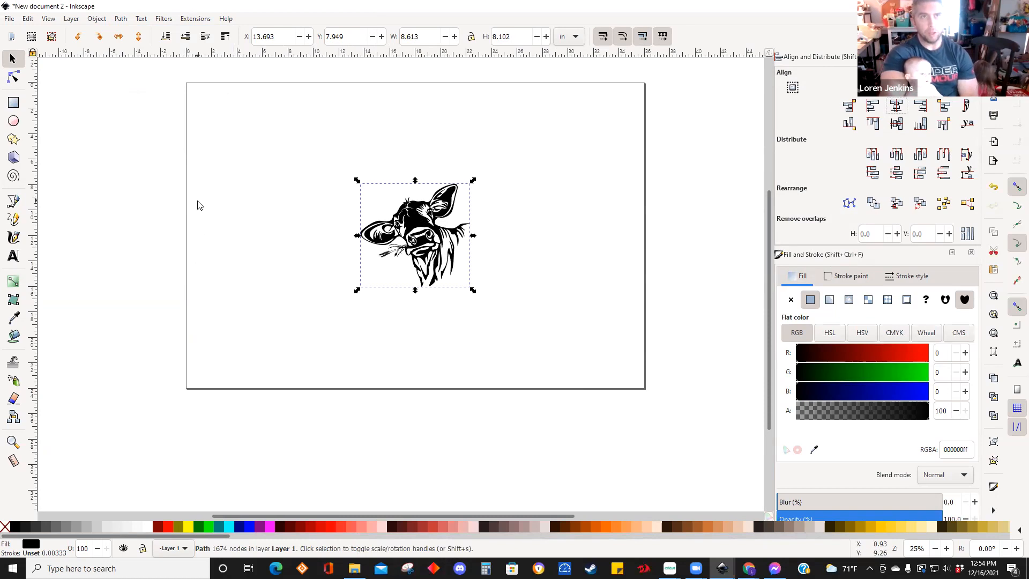
left_click(123, 21)
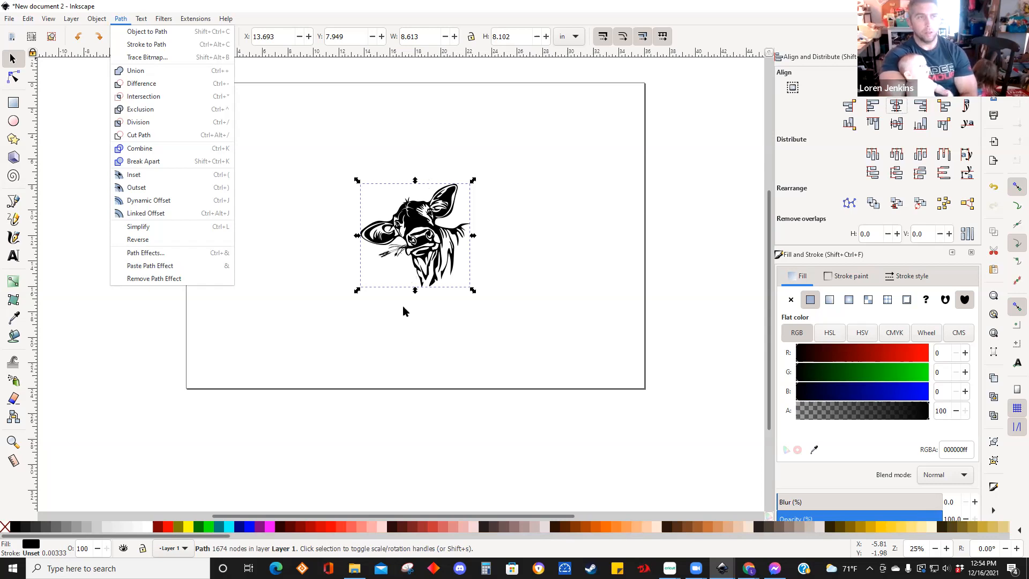
left_click(336, 136)
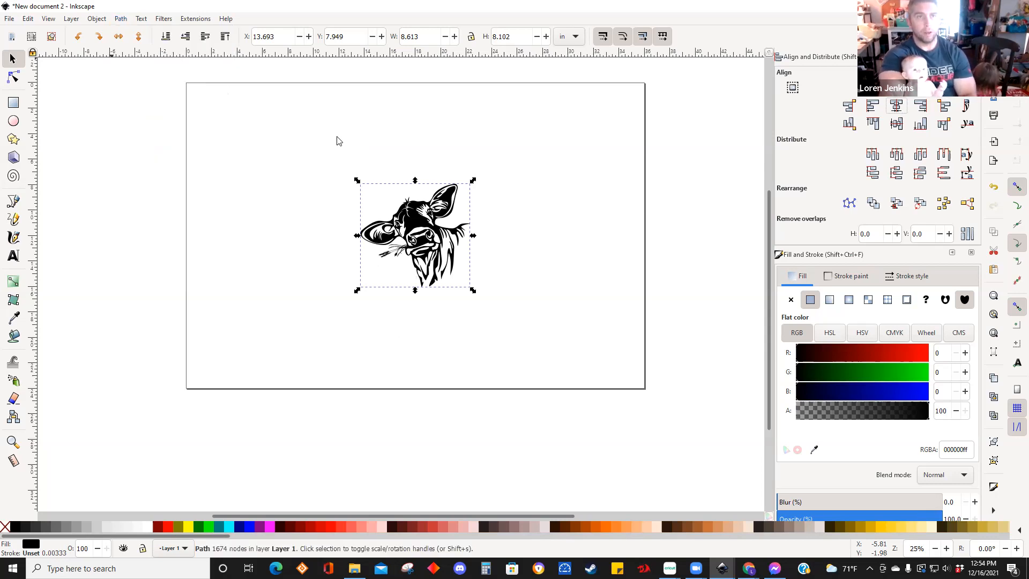
Delete the extra node at the tip of a neck hair strand on the cow and reshape its curve into a sharp point.
left_click(13, 77)
left_click(422, 279)
scroll(375, 272, "up", 4, "ctrl")
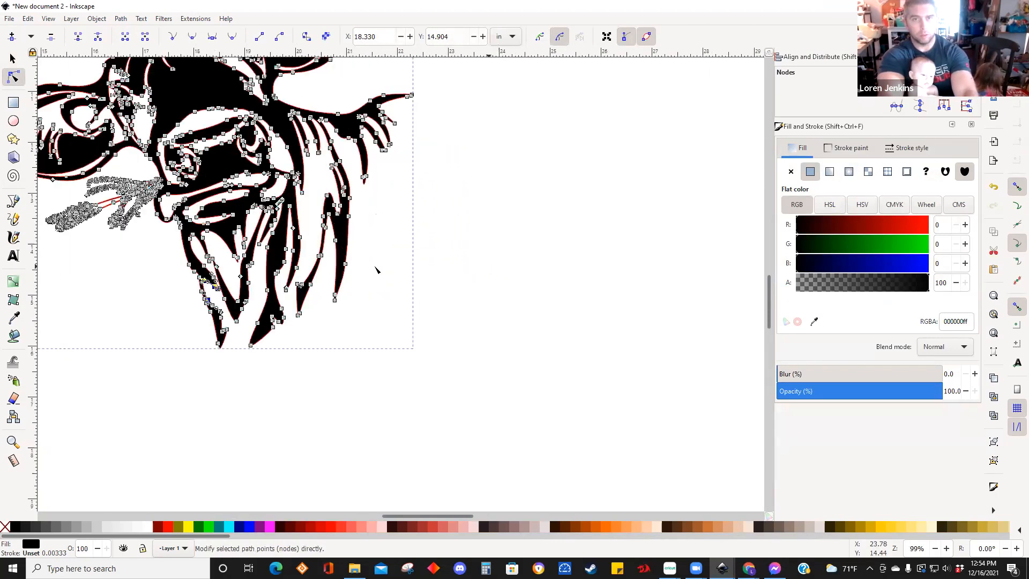
scroll(346, 258, "down", 2, "ctrl")
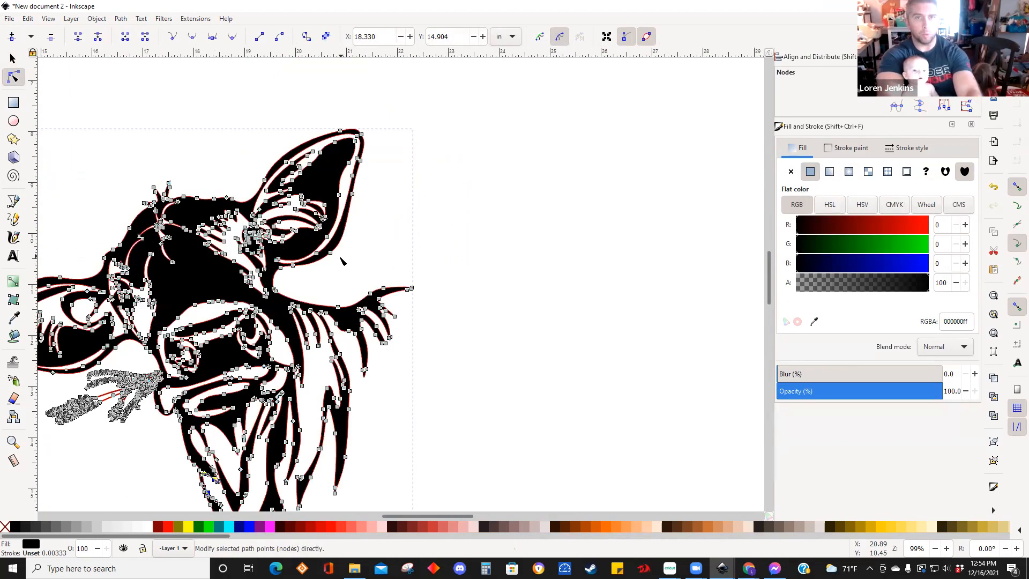
scroll(340, 262, "up", 6, "ctrl")
scroll(337, 267, "down", 2, "ctrl")
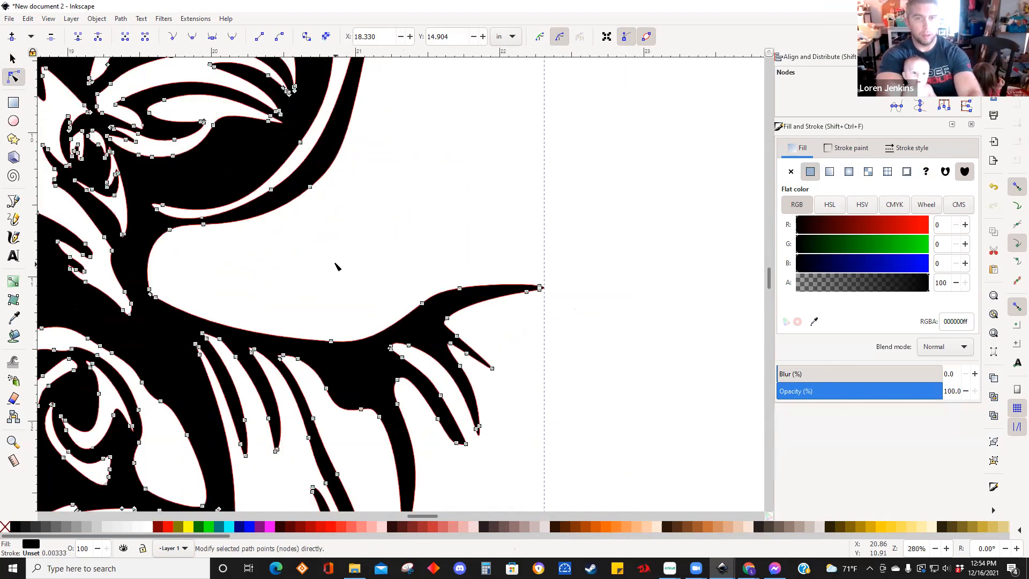
scroll(321, 384, "down", 4)
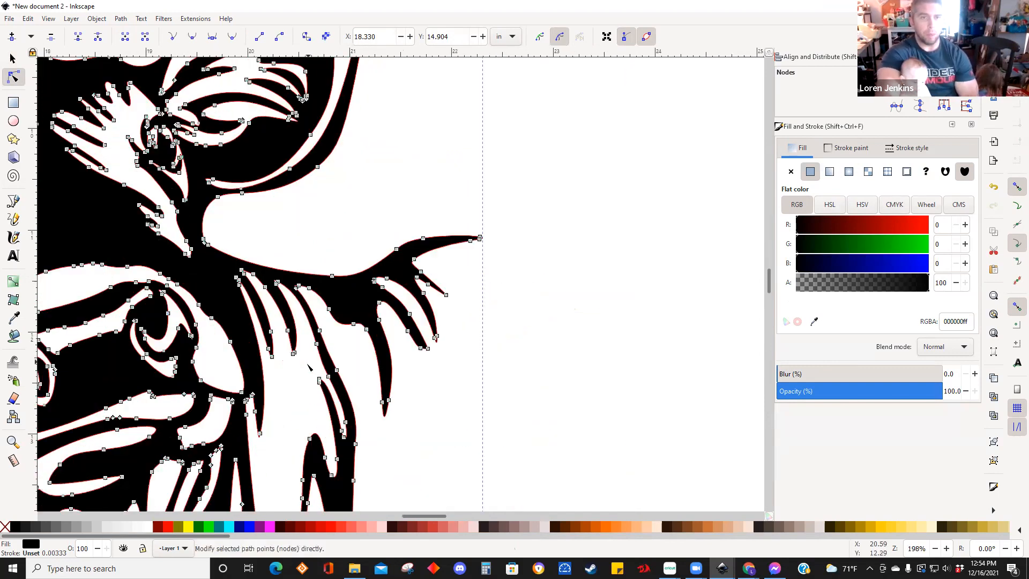
scroll(288, 376, "up", 3, "ctrl")
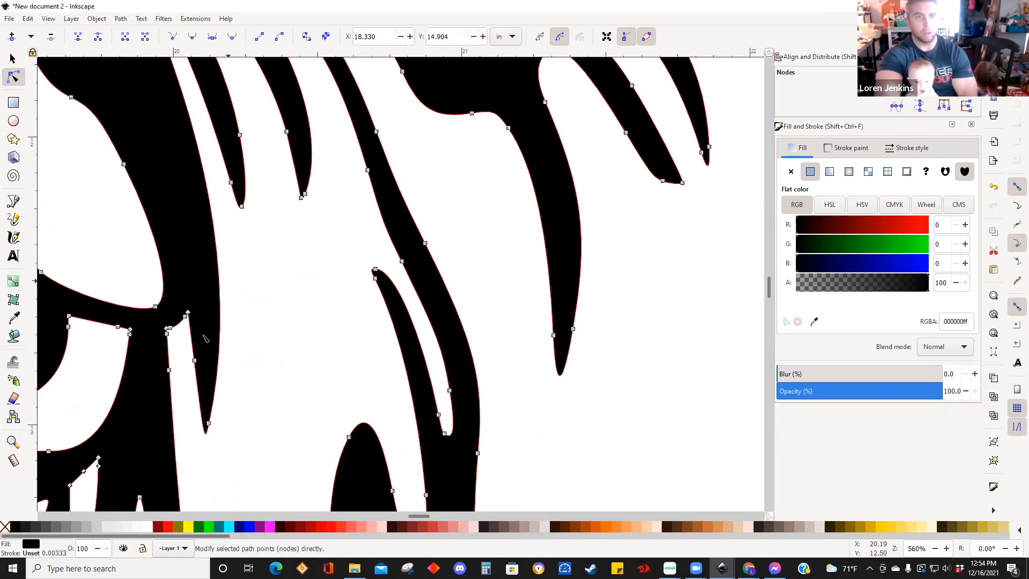
scroll(285, 209, "up", 4)
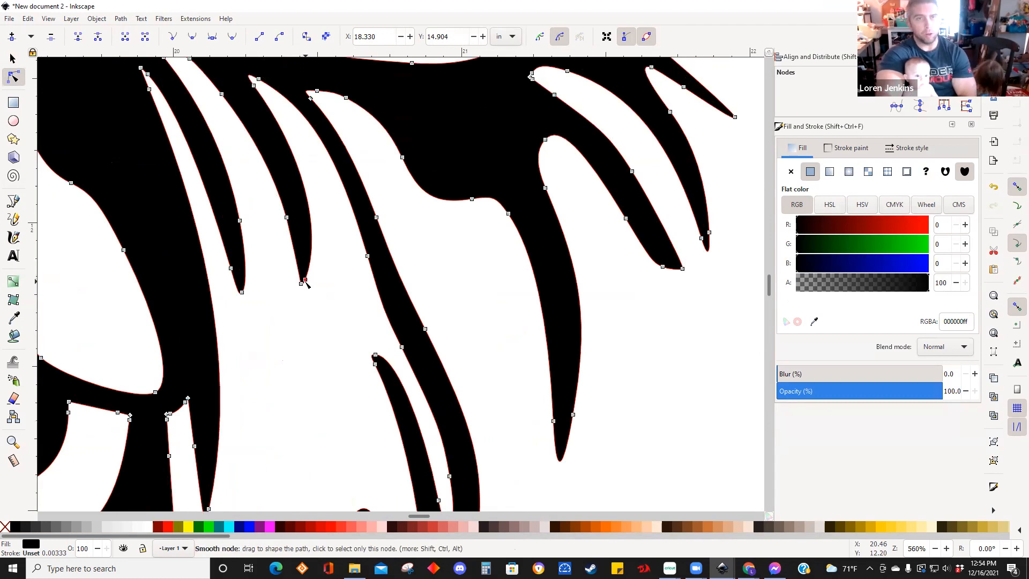
left_click(304, 281)
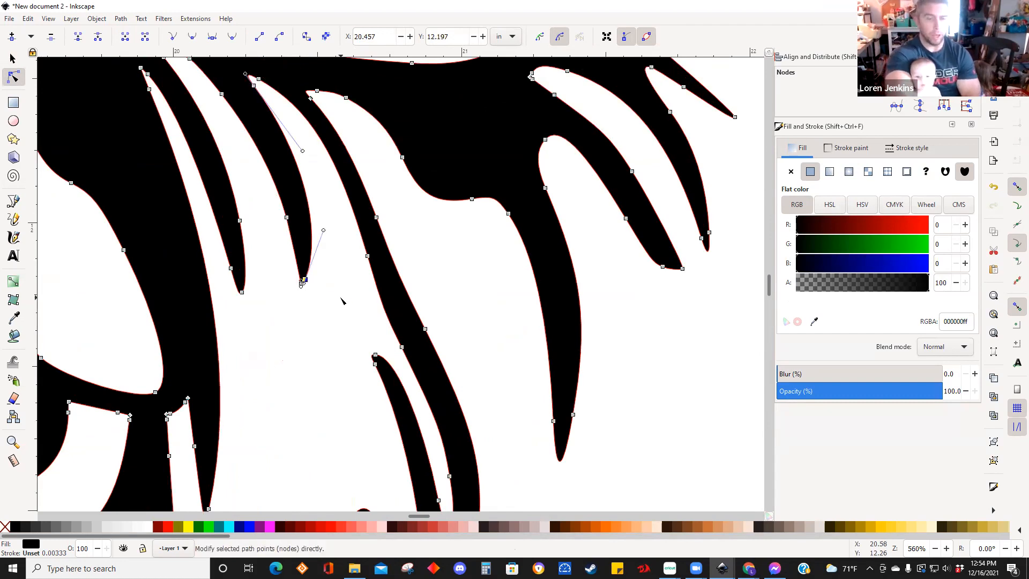
key("ctrl+z")
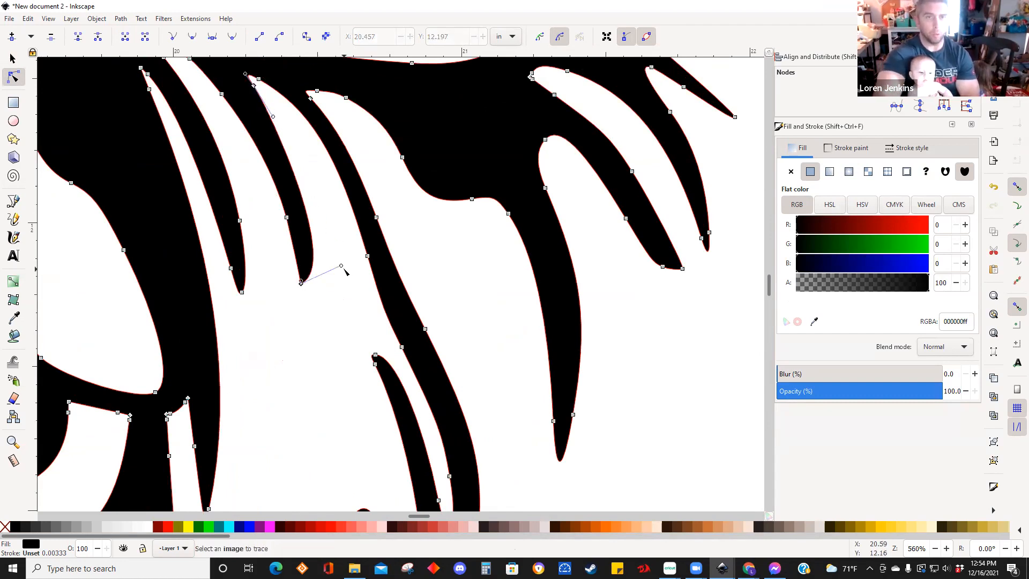
left_click_drag(341, 267, 325, 213)
left_click(440, 295)
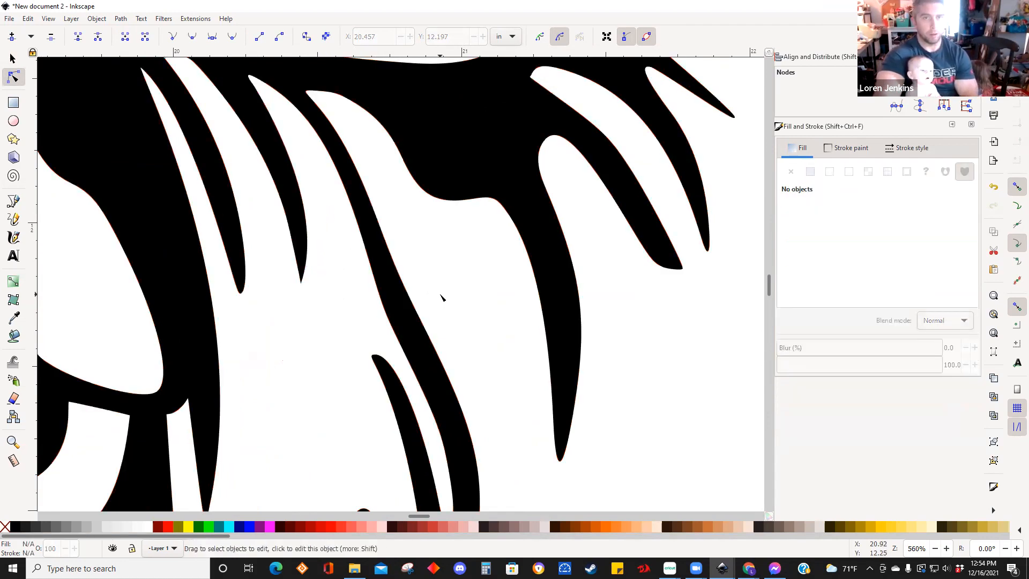
scroll(437, 334, "down", 6, "ctrl")
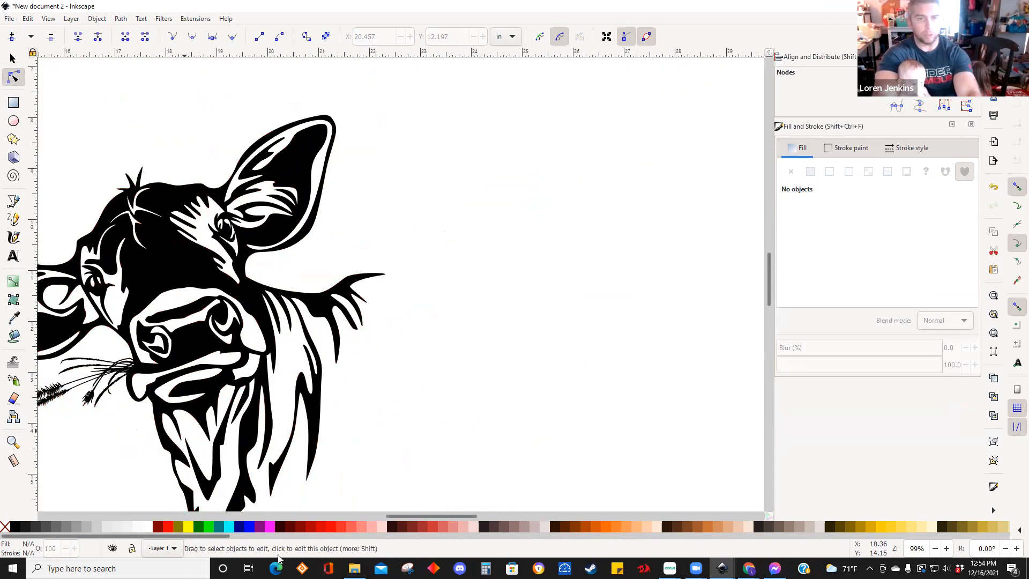
left_click_drag(390, 516, 358, 517)
scroll(391, 452, "down", 2)
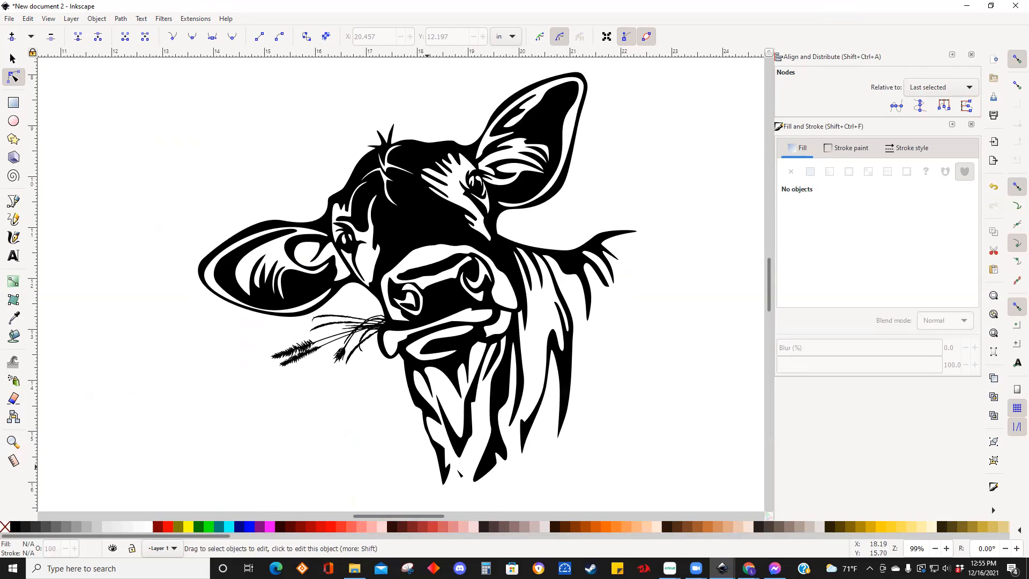
scroll(558, 426, "up", 2, "ctrl")
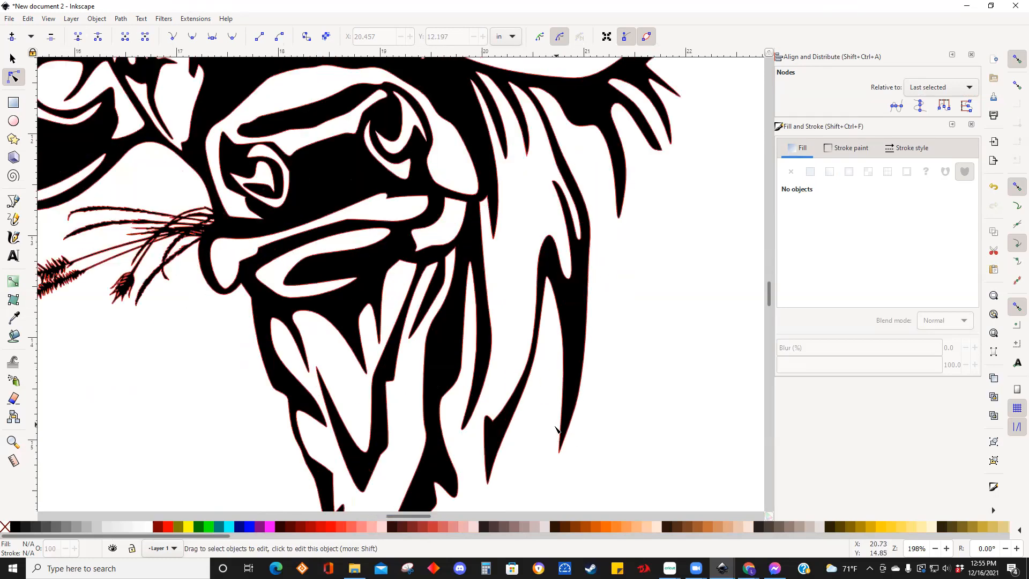
scroll(553, 434, "down", 2, "ctrl")
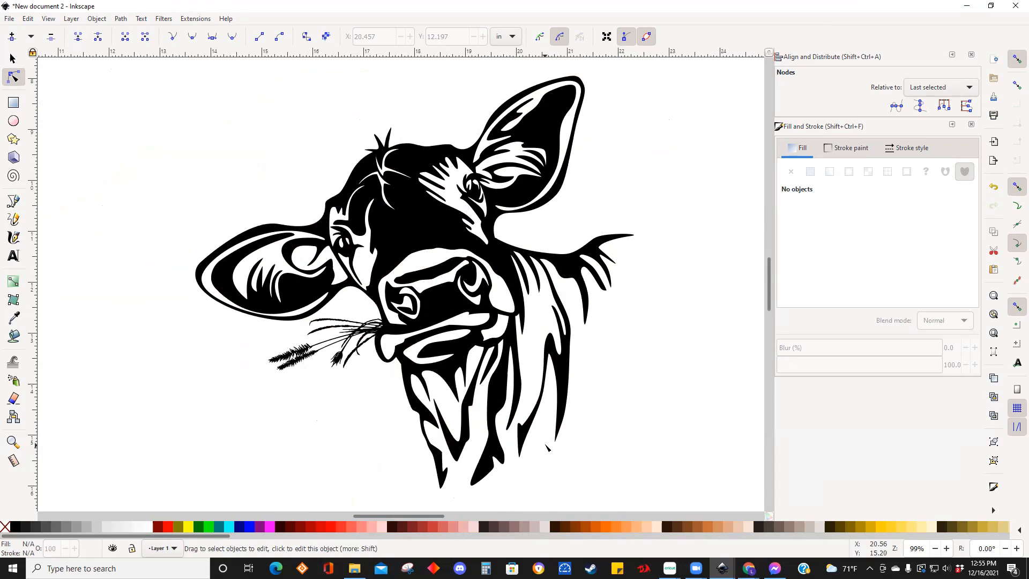
Try to trace the selected cow path again with brightness threshold 0.450 and Optimize 1.00, and nudge the cow slightly left.
left_click(13, 59)
left_click(402, 232)
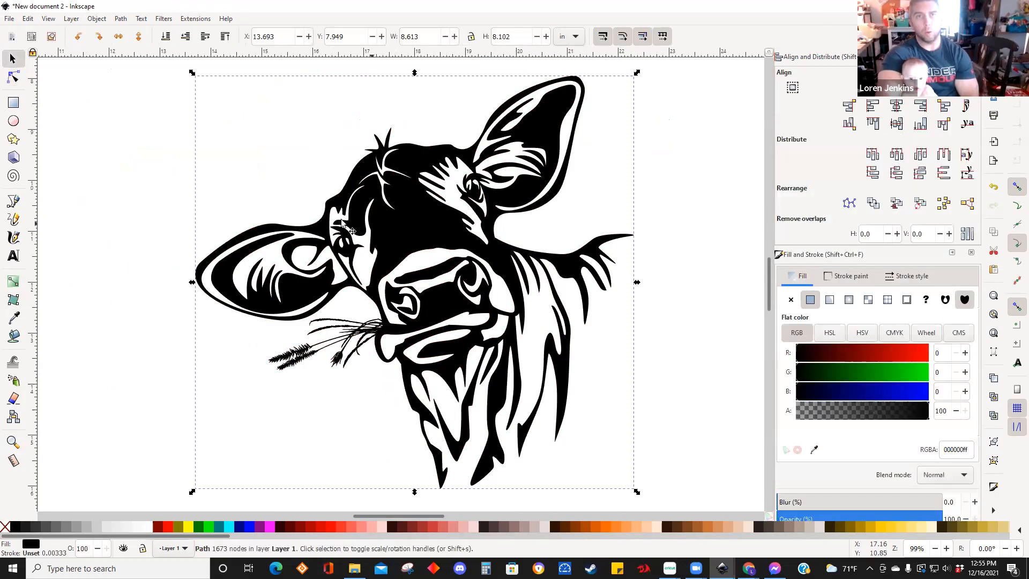
left_click(120, 19)
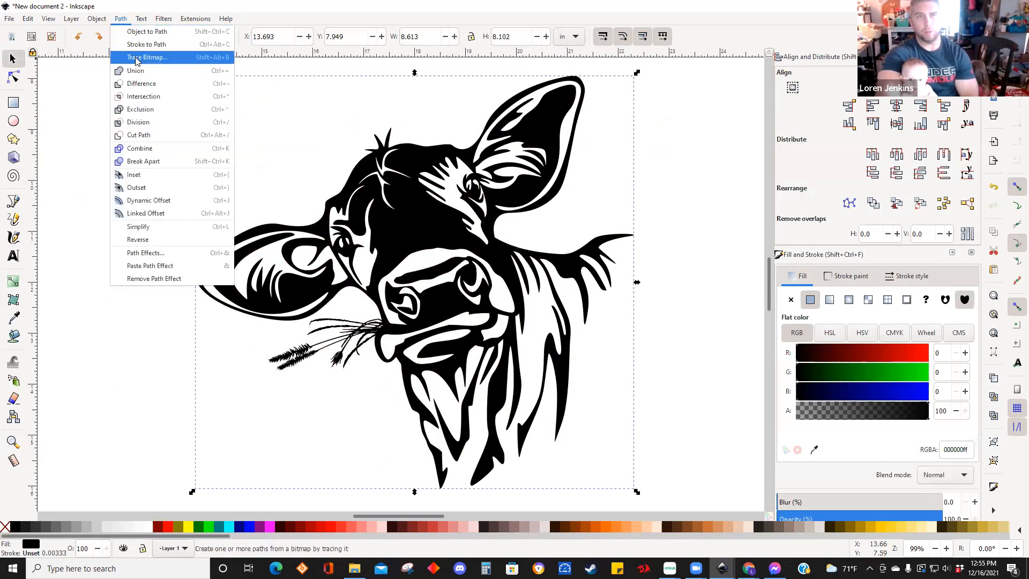
left_click(140, 60)
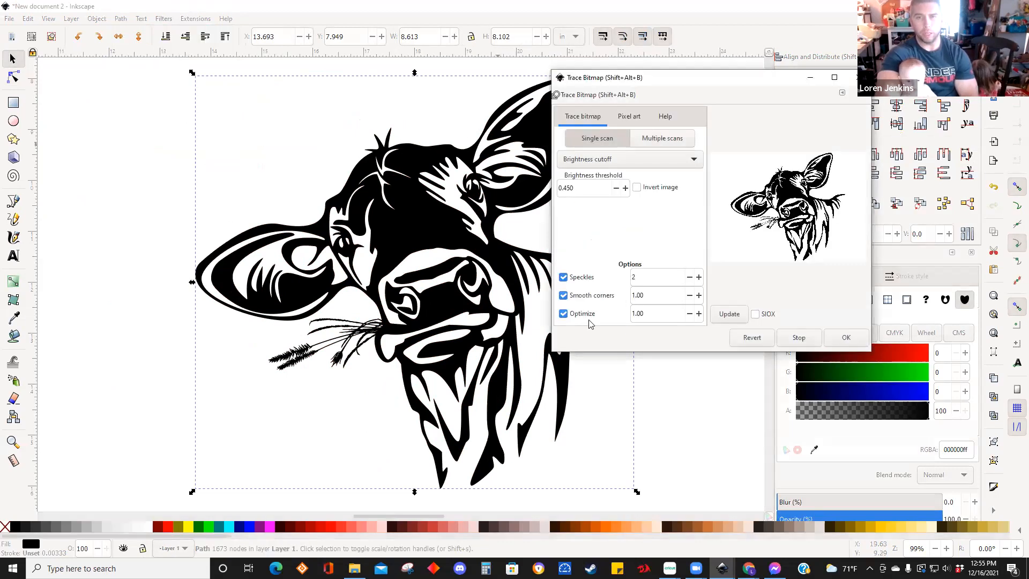
left_click(729, 314)
left_click(848, 338)
mouse_move(424, 241)
left_mouse_down()
mouse_move(440, 243)
mouse_move(373, 241)
mouse_move(418, 241)
left_mouse_up()
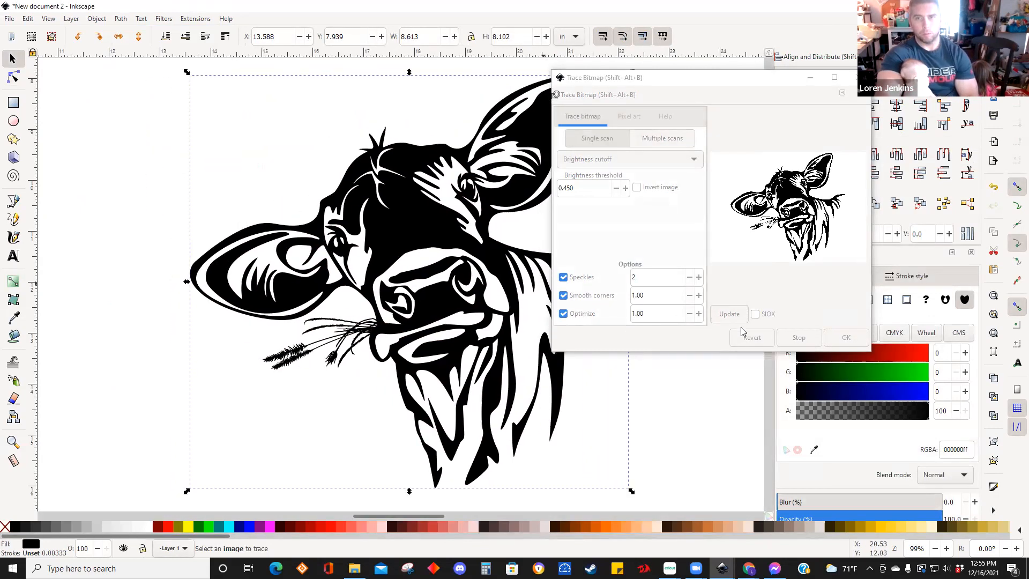
Try the bitmap trace once more with the same settings and move the cow to about X 12.96, Y 8.07 in.
left_click(729, 319)
left_click(728, 315)
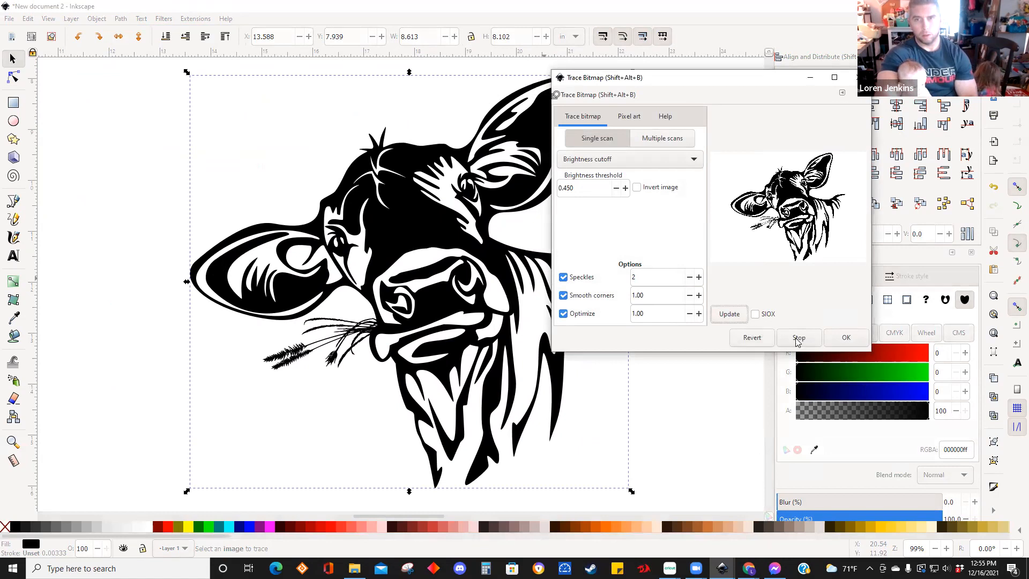
left_click(846, 338)
left_click_drag(343, 251, 311, 257)
scroll(312, 255, "down", 1, "ctrl")
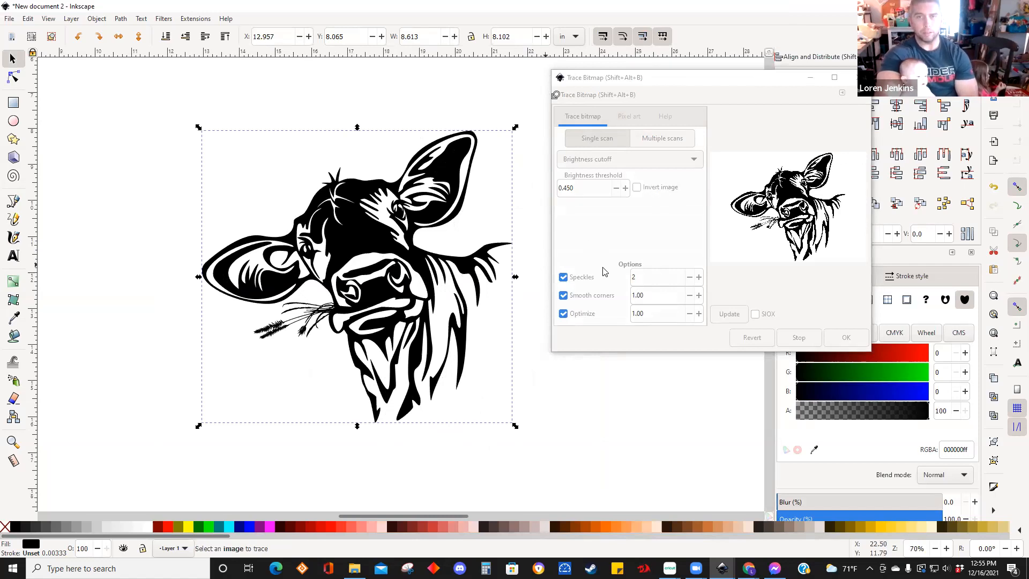
Set the trace's Optimize value to 1.35 and update the preview for the selected cow.
left_click(635, 307)
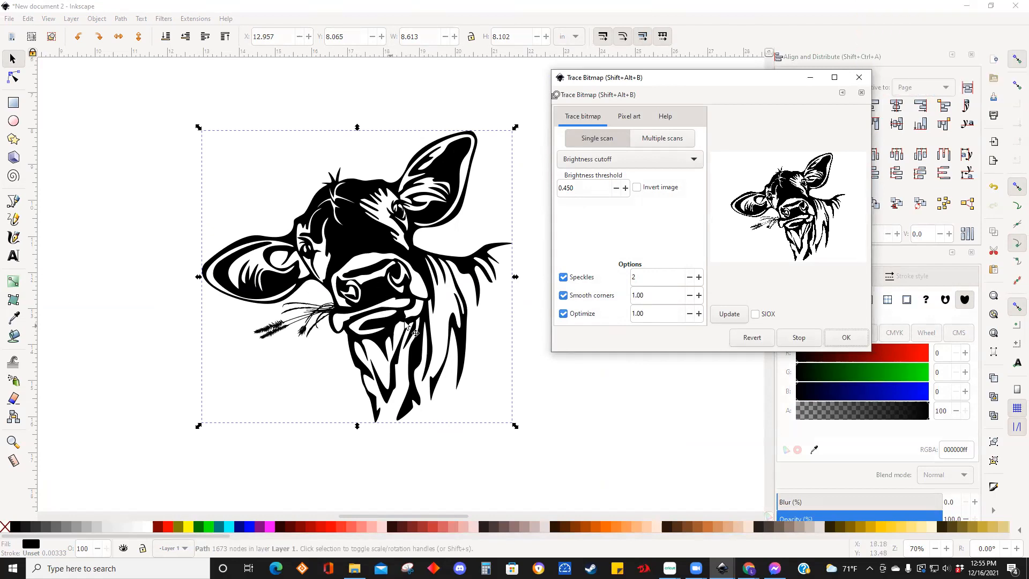
left_click(698, 314)
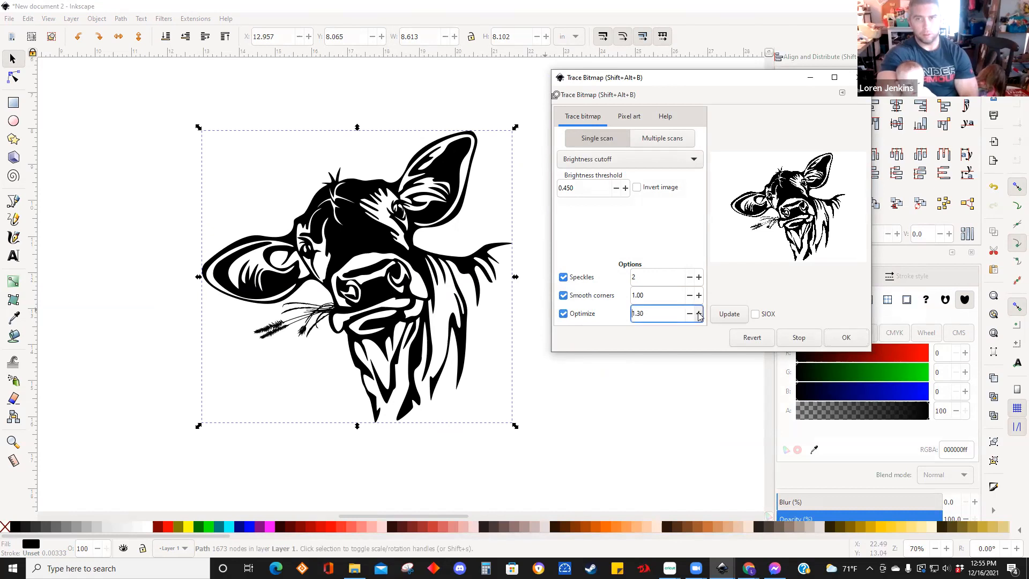
left_click(727, 315)
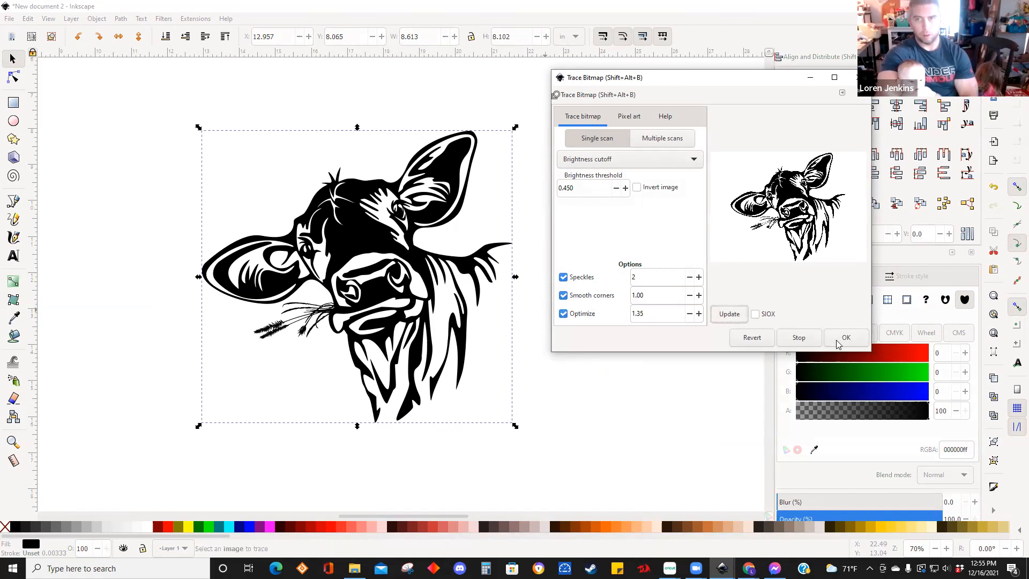
Move the cow to about X 11.47, Y 8.51 in on the page.
mouse_move(374, 246)
left_mouse_down()
mouse_move(267, 264)
mouse_move(321, 262)
left_mouse_up()
left_click(574, 232)
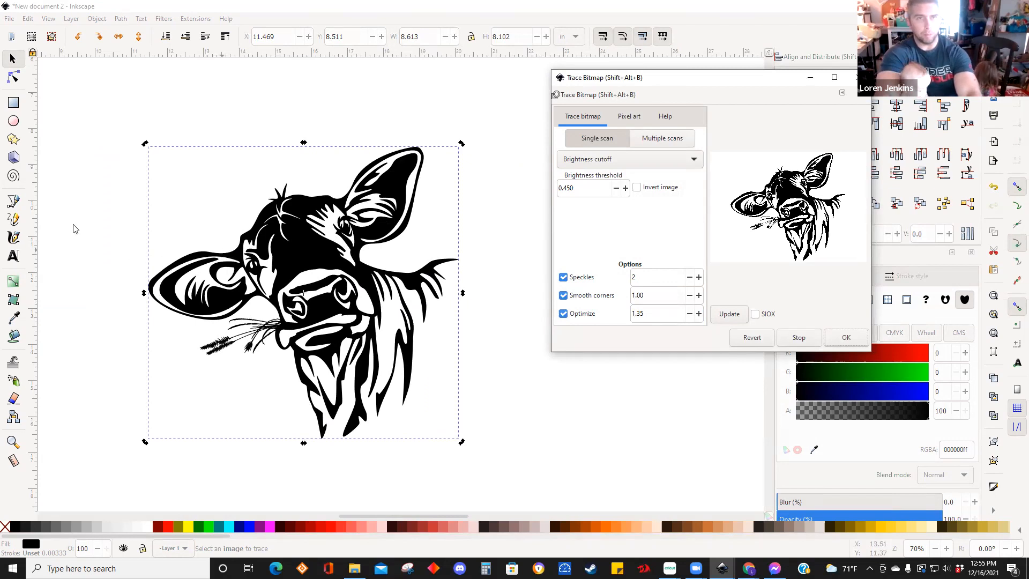
scroll(161, 248, "down", 4, "ctrl")
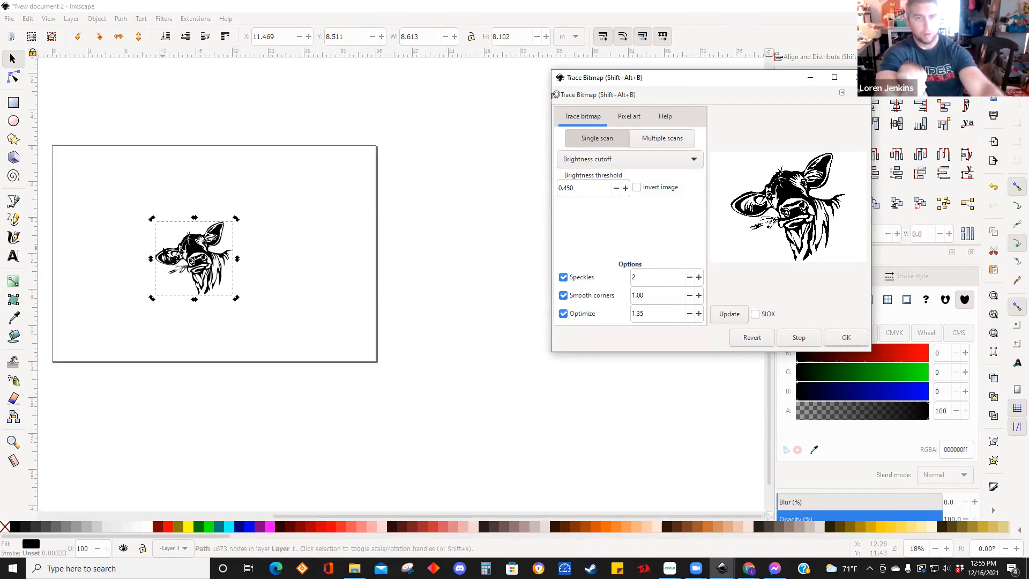
Undo the recent moves and edits of the traced cow and the removal of the original cow image.
key("ctrl+z")
key("ctrl+z")
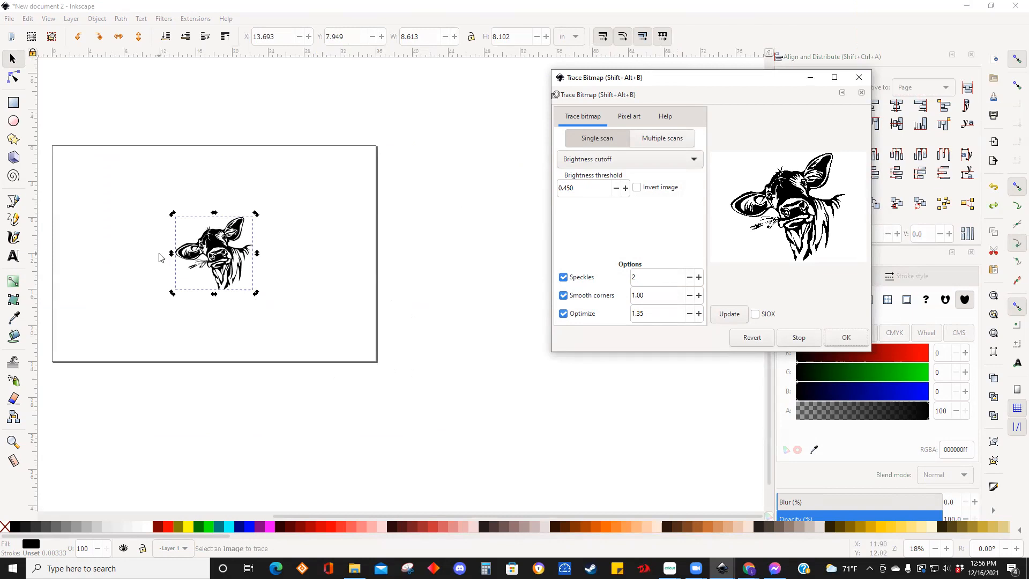
key("ctrl+z")
key("ctrl+z")
key("ctrl+z")
key("ctrl+z")
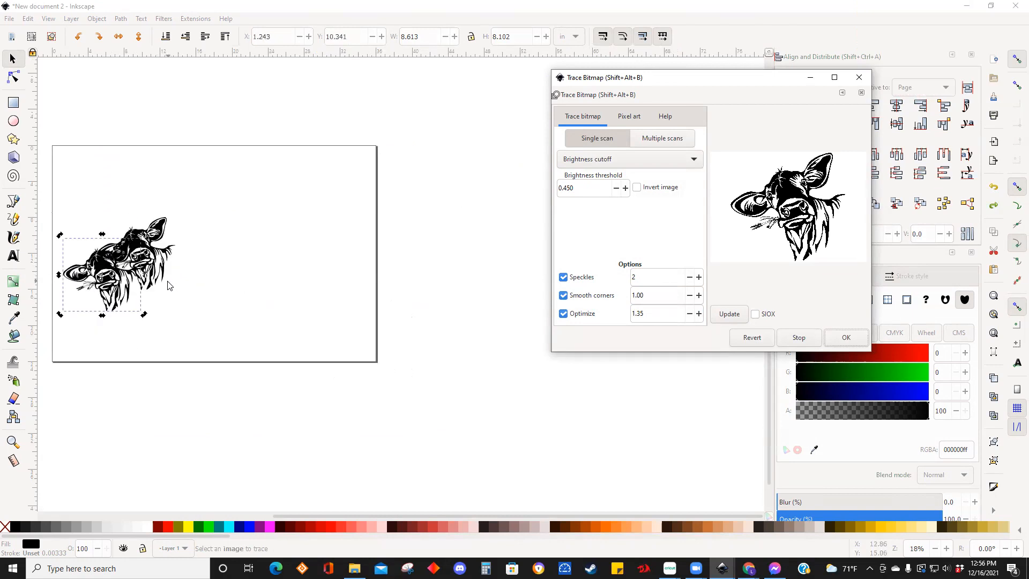
Move the original cow image clear of its traced copy, to about X 16.28, Y 9.27 in.
mouse_move(190, 251)
left_mouse_down()
mouse_move(210, 250)
mouse_move(185, 267)
mouse_move(318, 274)
left_mouse_up()
scroll(289, 257, "up", 4, "ctrl")
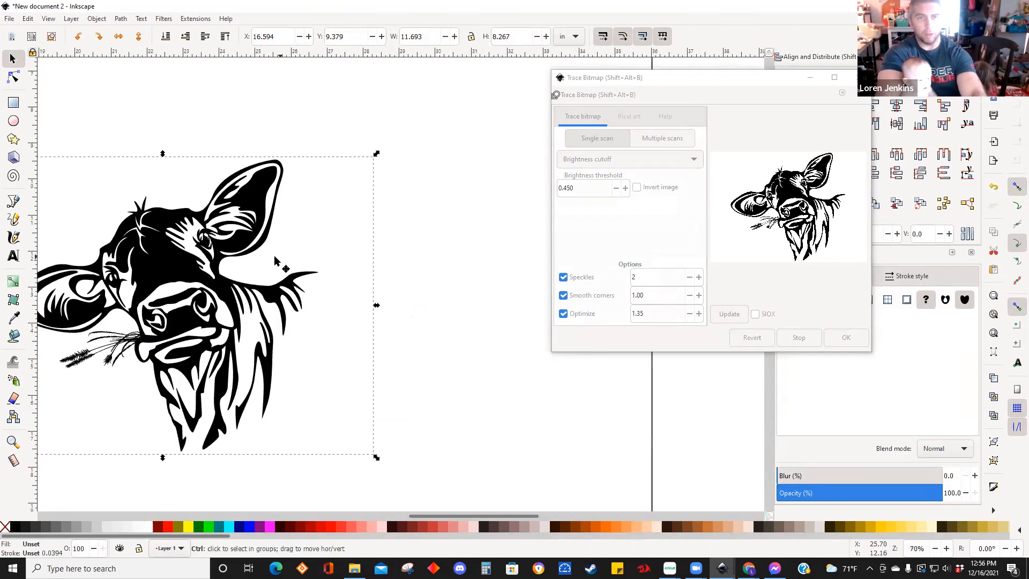
left_click_drag(460, 515, 422, 516)
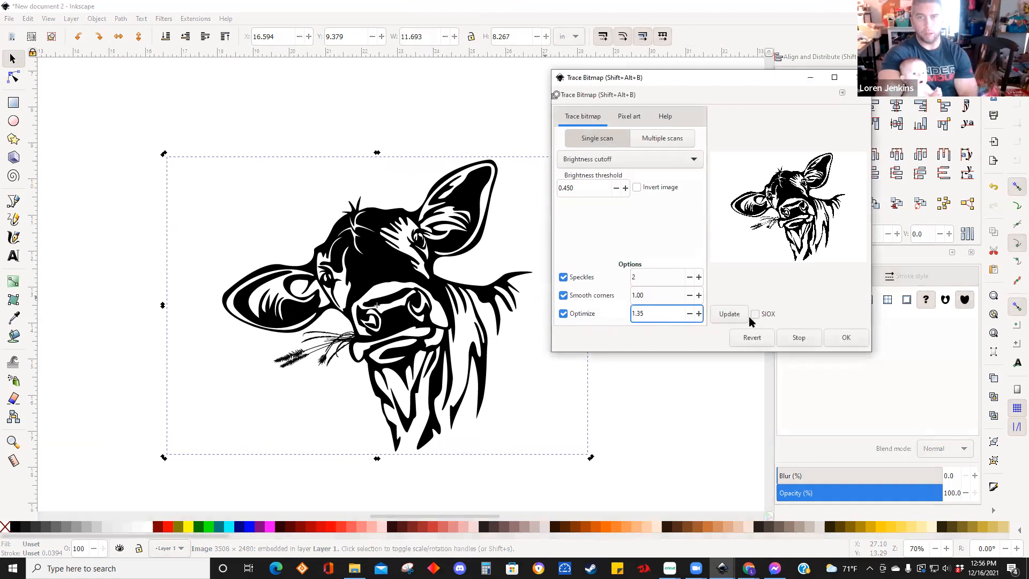
left_click_drag(423, 276, 320, 248)
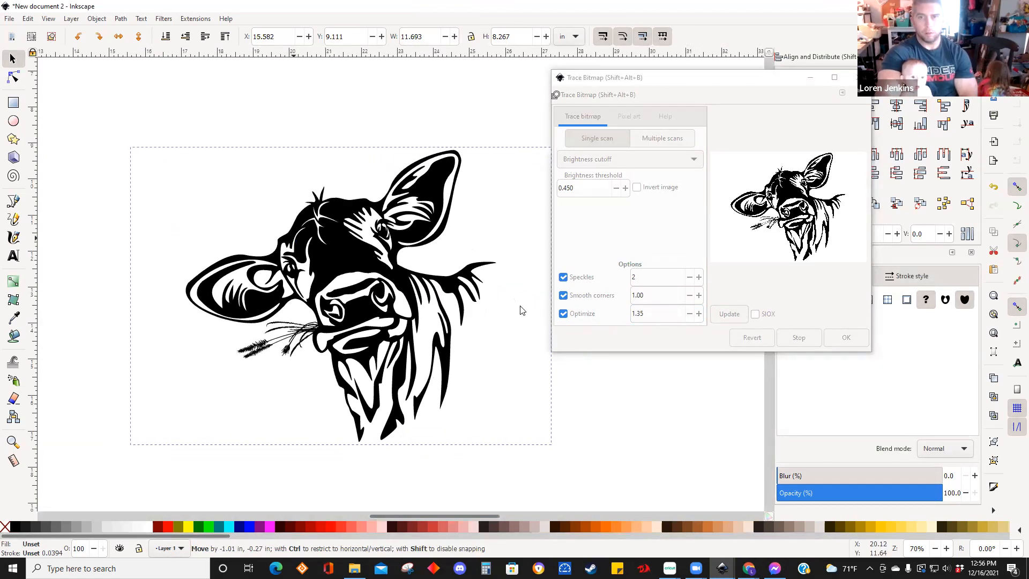
scroll(524, 325, "down", 3, "ctrl")
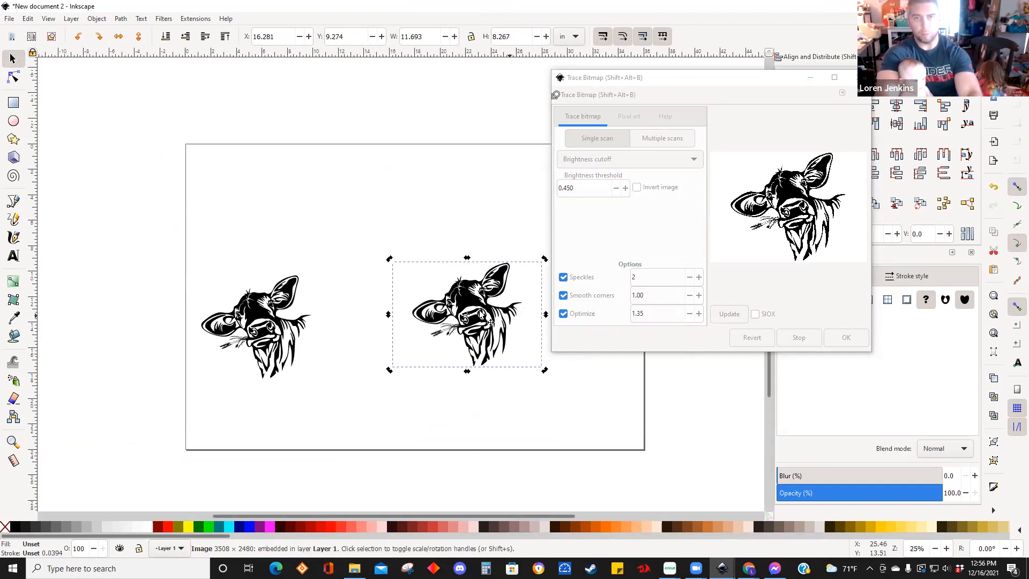
Close the Trace Bitmap dialog and reopen it for the selected cow image, placing it clear of the artwork.
left_click(610, 296)
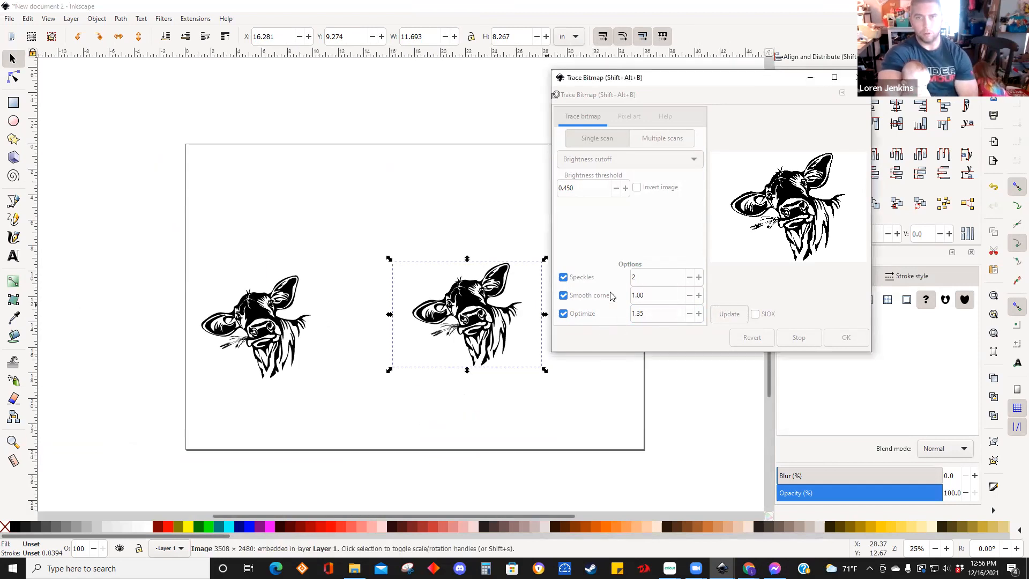
left_click(563, 297)
left_click(499, 298)
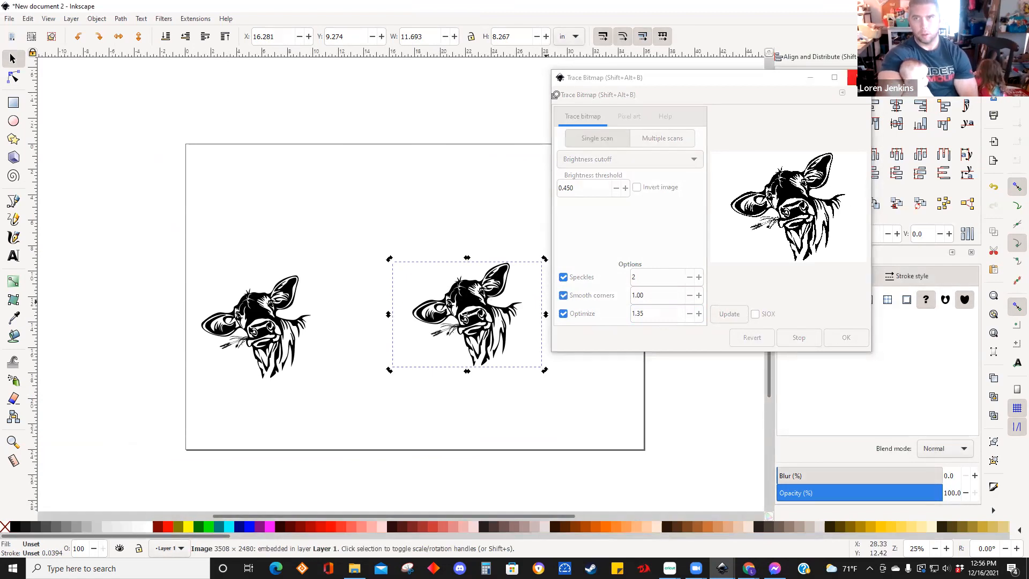
left_click(853, 77)
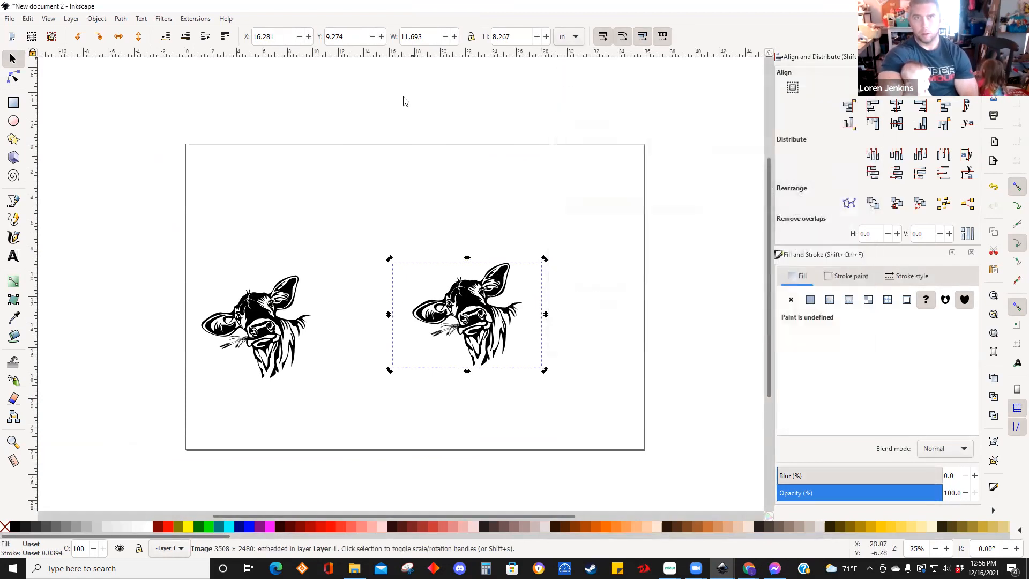
left_click(121, 19)
left_click(133, 58)
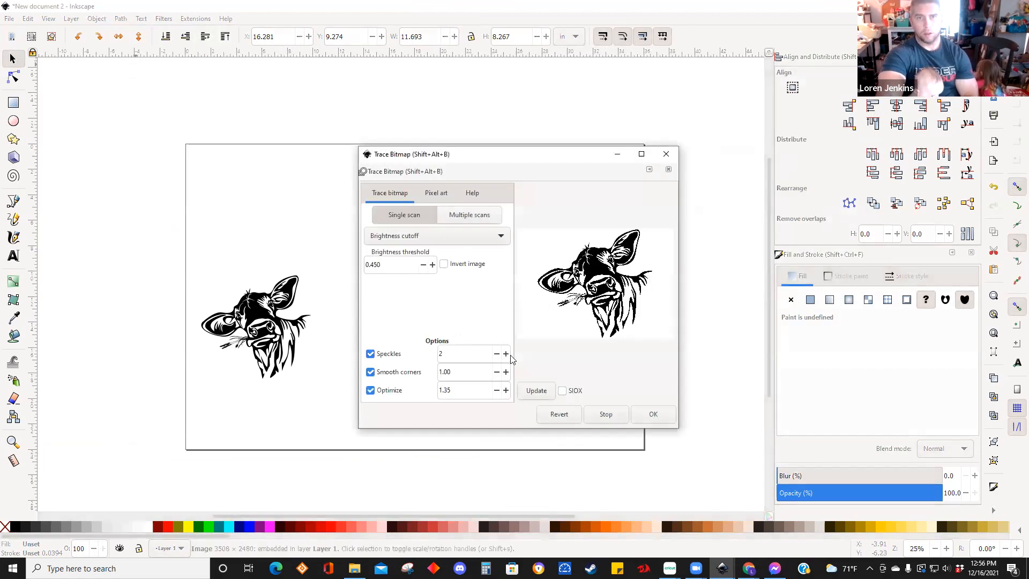
left_click_drag(536, 157, 746, 132)
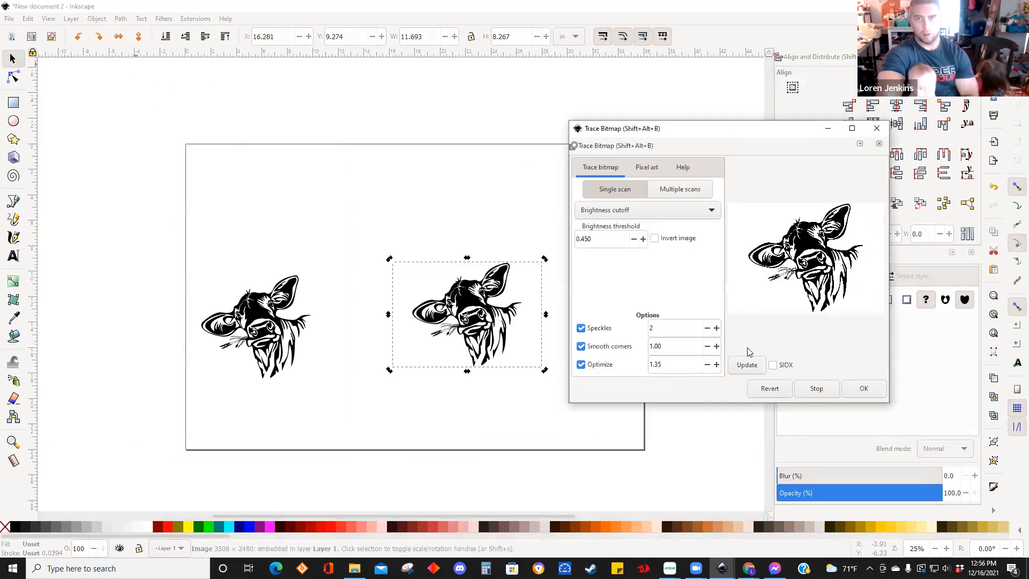
Trace the cow image with brightness threshold 0.450 and Optimize 1.35, and move the new trace to about X 8.74, Y 14.00 in.
left_click(749, 366)
left_click(862, 389)
mouse_move(445, 326)
left_mouse_down()
mouse_move(334, 355)
mouse_move(330, 386)
left_mouse_up()
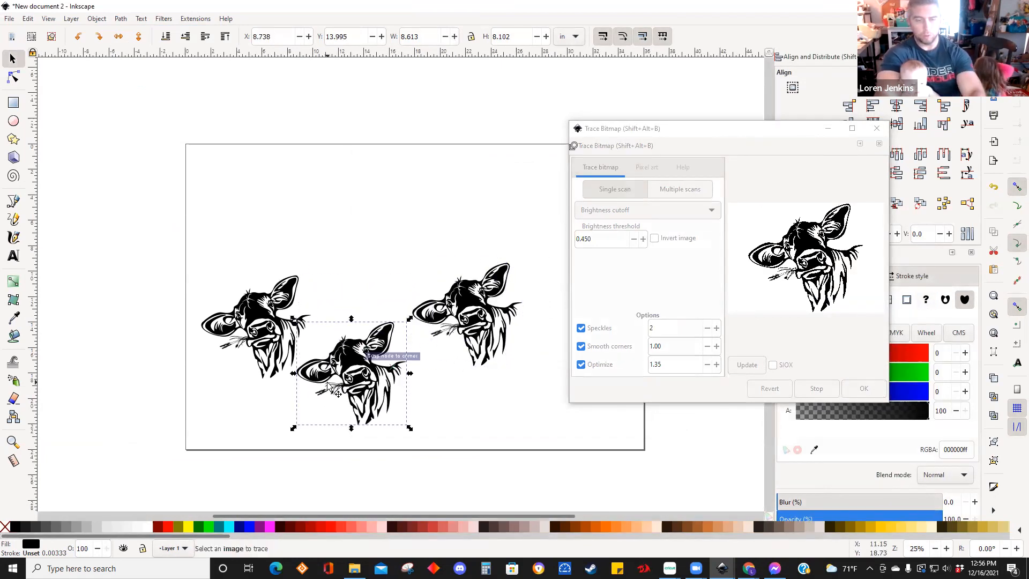
Show the new trace's nodes and examine their density around the muzzle, wheat stalks and neck hair.
scroll(372, 423, "up", 5, "ctrl")
left_click(13, 77)
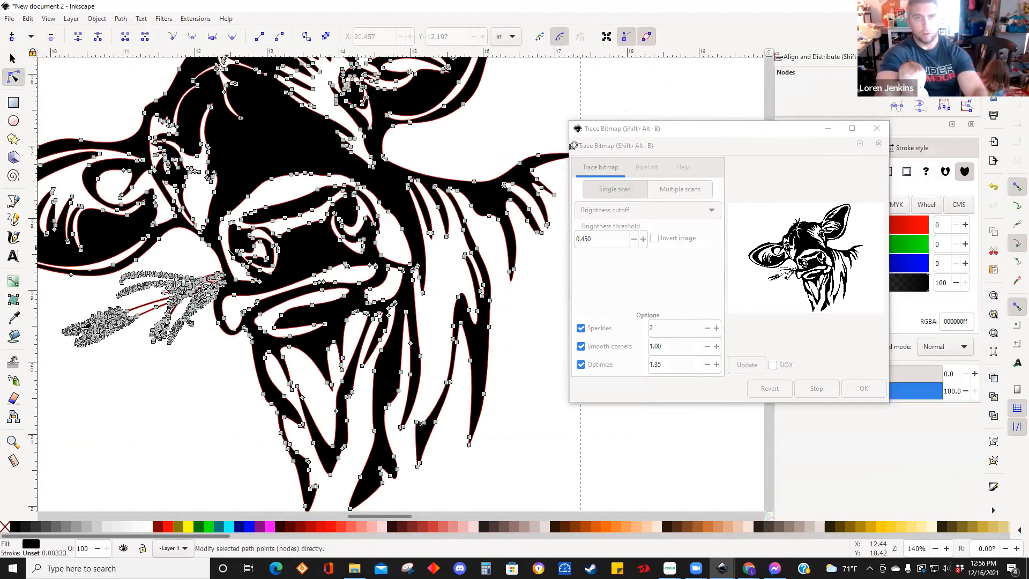
right_click(237, 261)
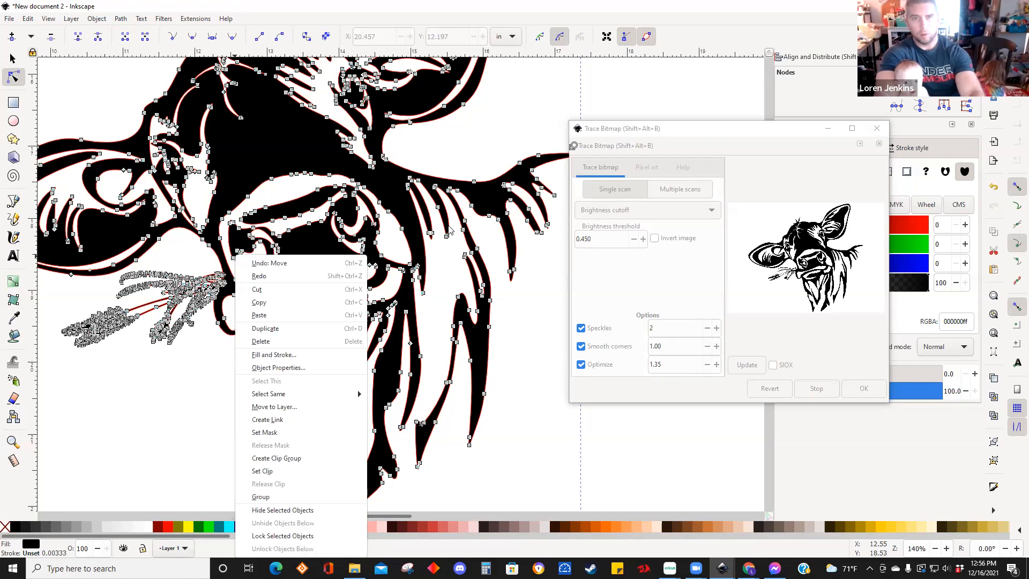
left_click(394, 221)
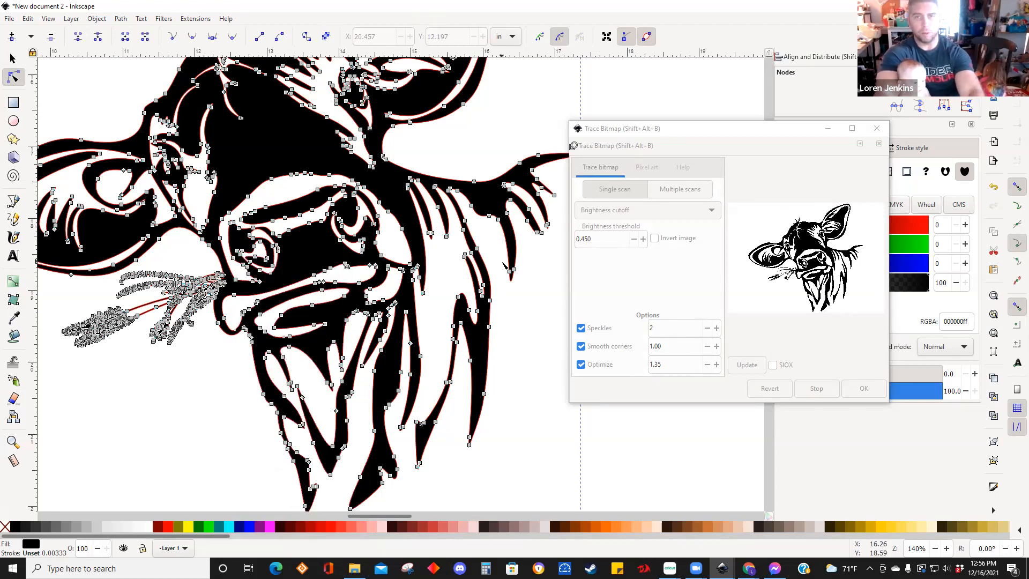
scroll(503, 264, "down", 3, "ctrl")
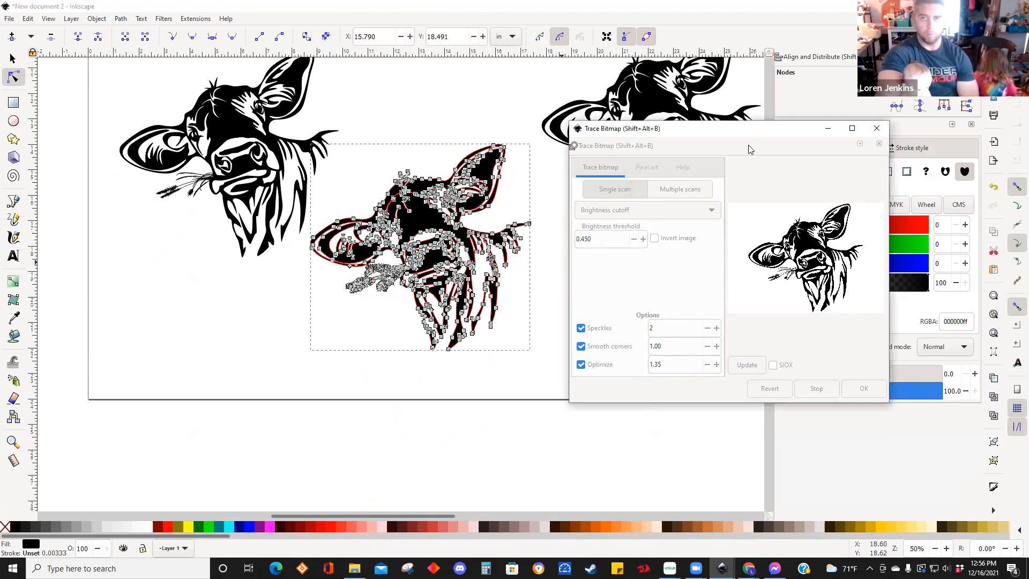
Close the Trace Bitmap dialog and delete the original cow image and both traced cows from the page.
left_click_drag(750, 149, 793, 268)
left_click(930, 257)
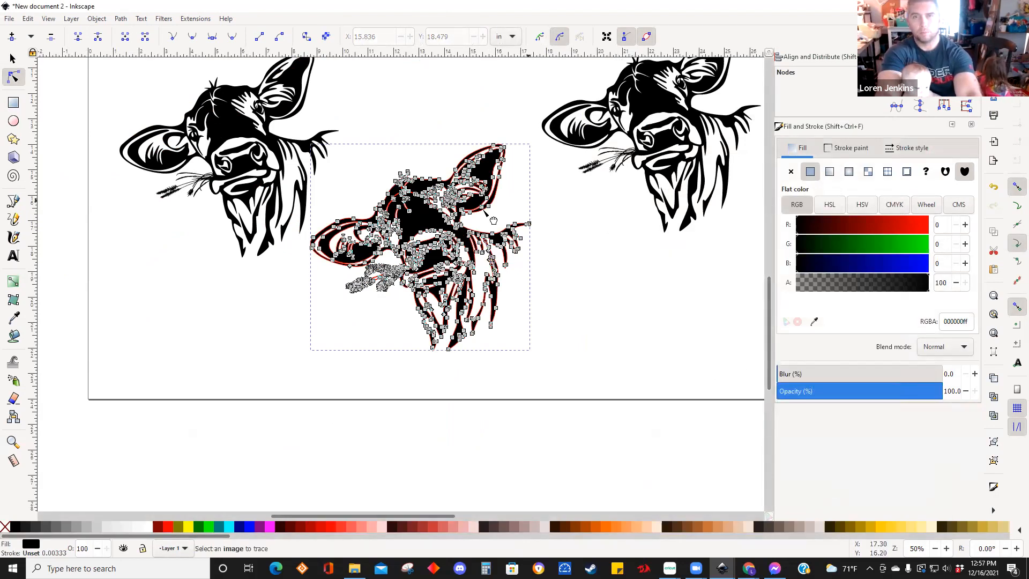
left_click(538, 179)
left_click(12, 58)
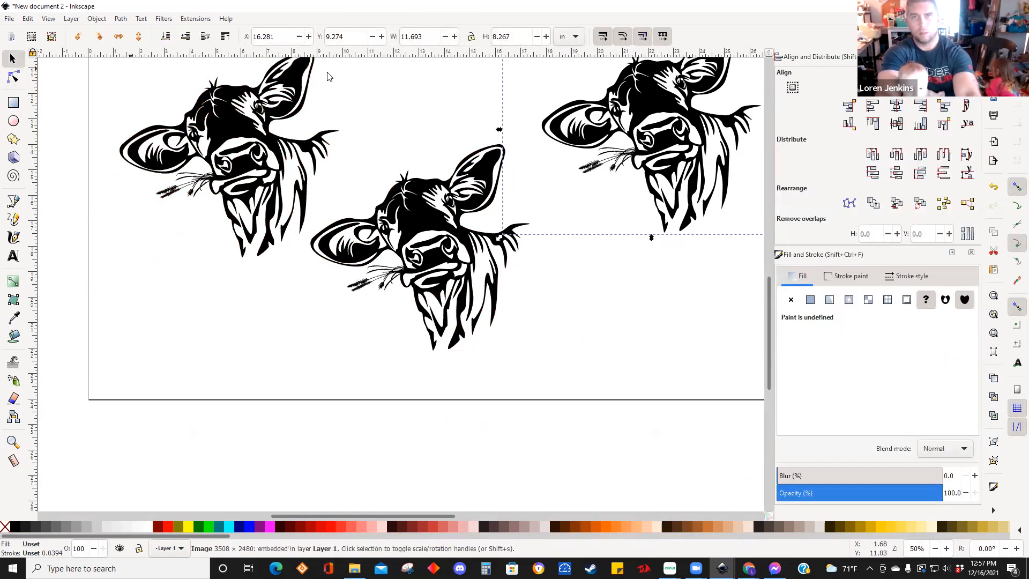
key("Delete")
left_click(465, 215)
key("Delete")
left_click(269, 171)
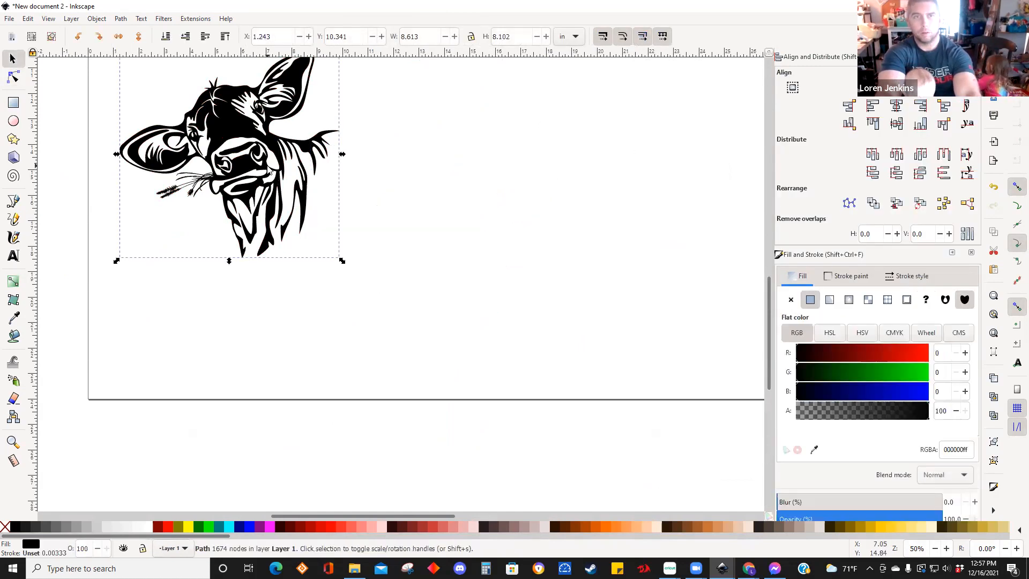
key("Delete")
Import the wreath image from the Saved Pictures folder with the default import options.
left_click(9, 19)
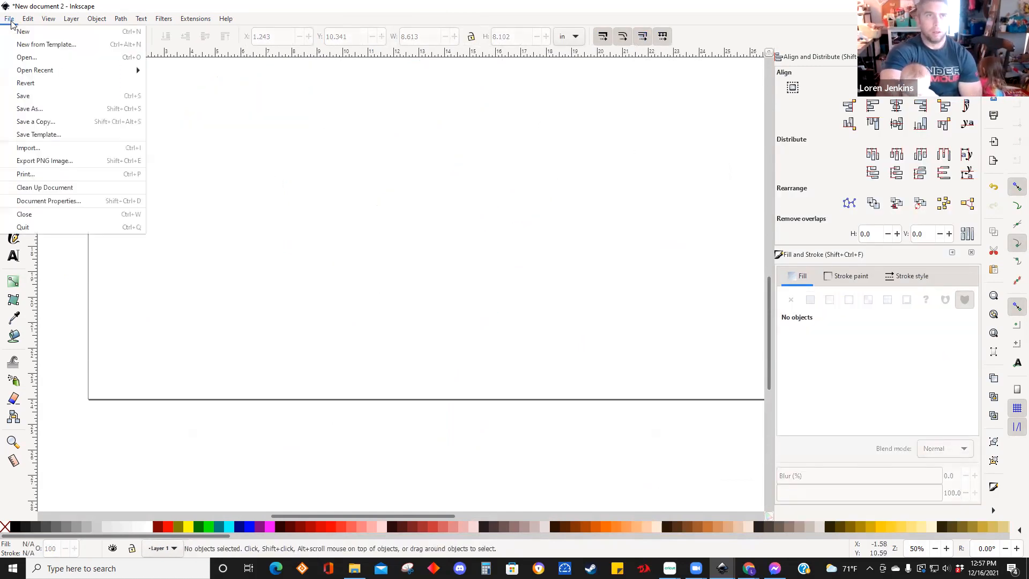
left_click(33, 148)
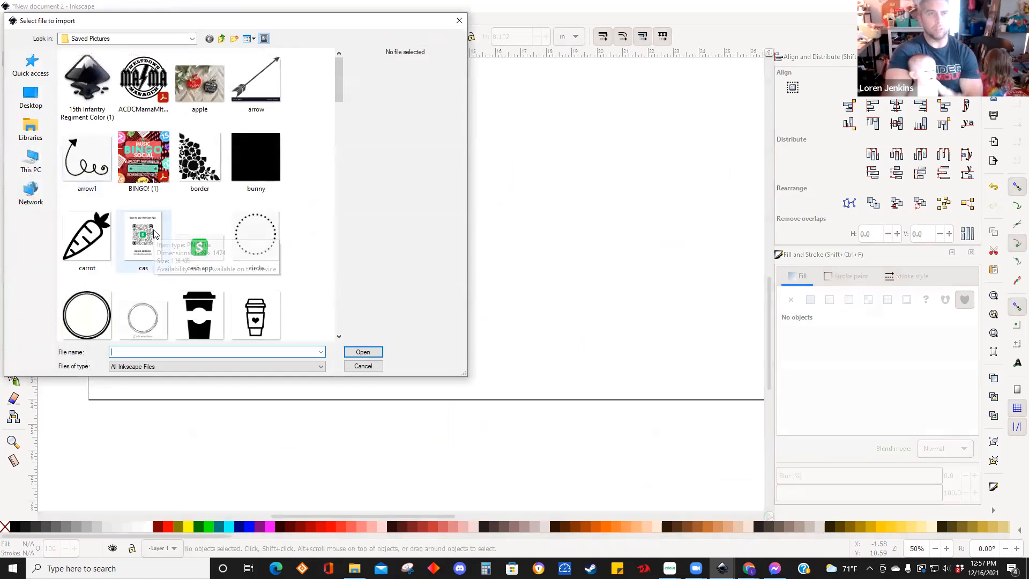
scroll(161, 228, "down", 5)
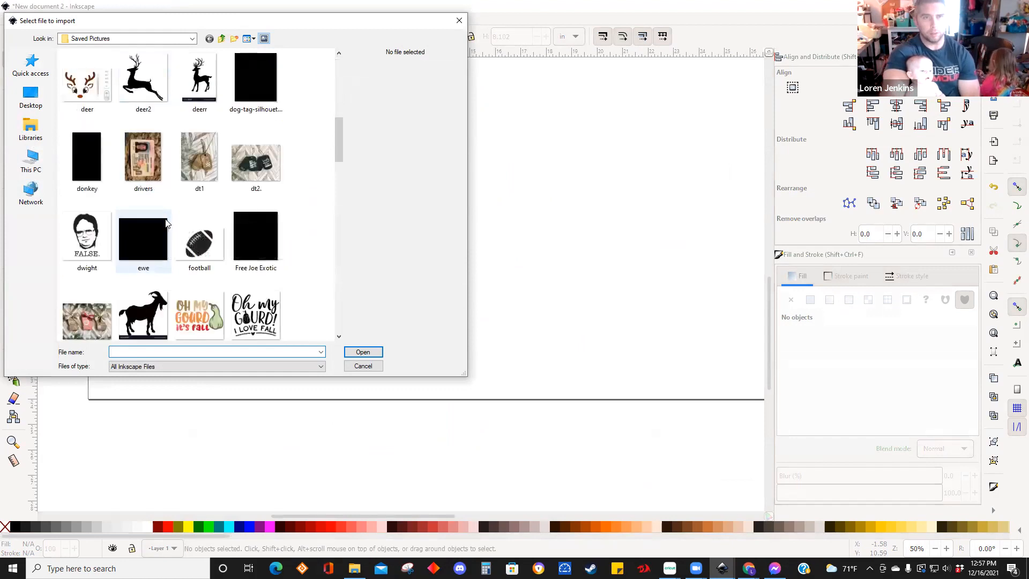
scroll(159, 232, "down", 3)
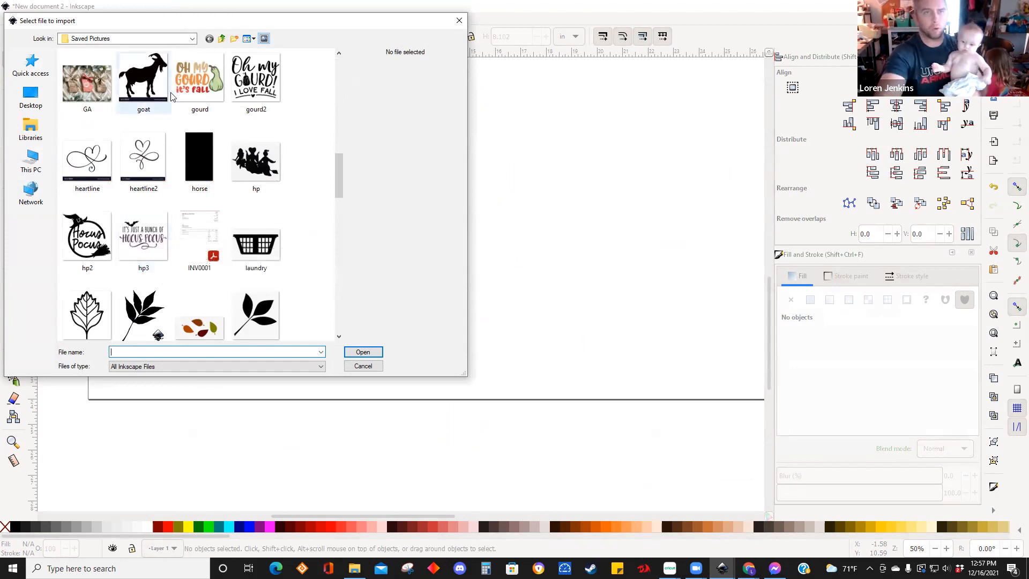
scroll(159, 242, "down", 5)
scroll(130, 194, "down", 5)
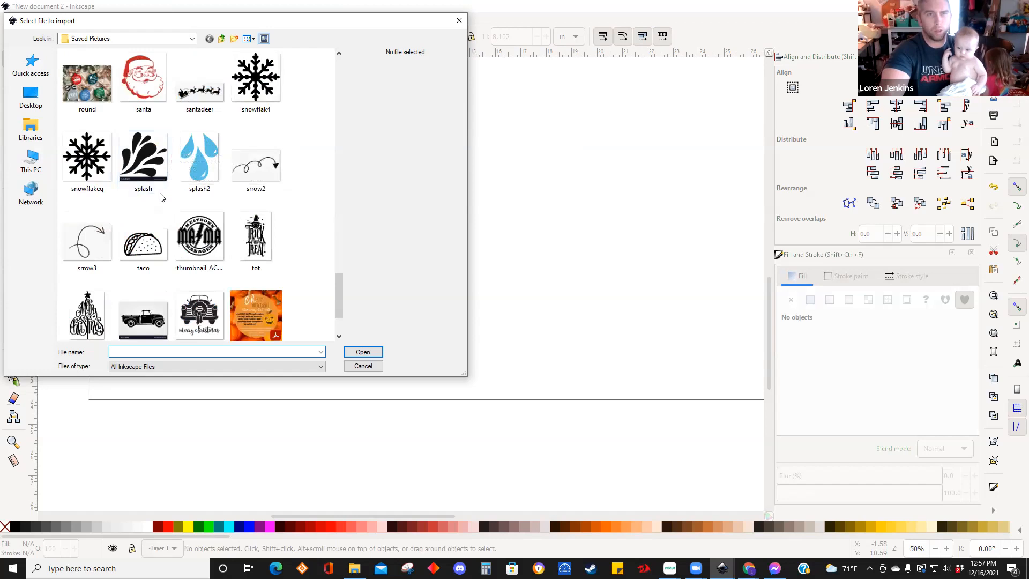
scroll(167, 185, "down", 2)
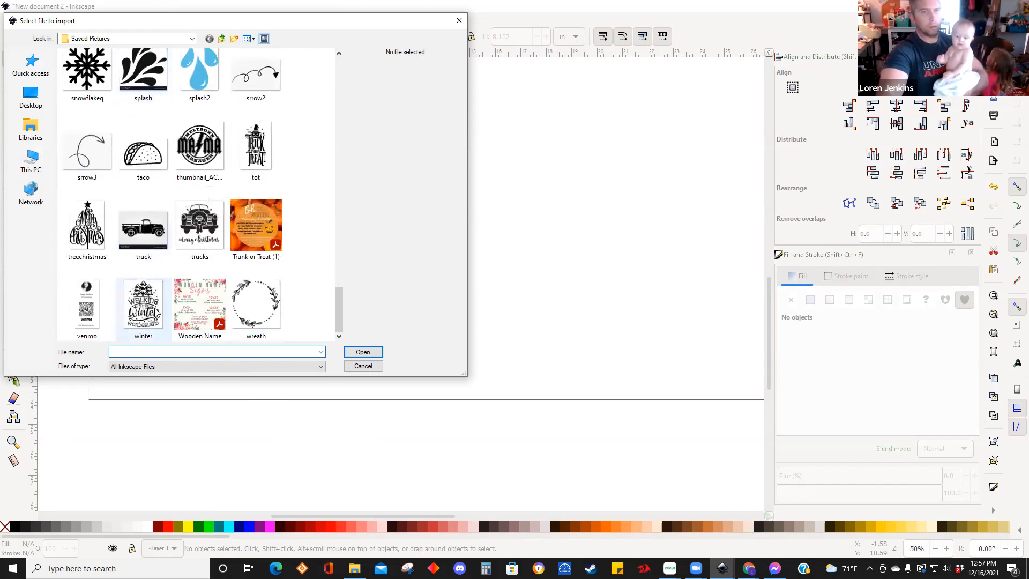
left_click(278, 293)
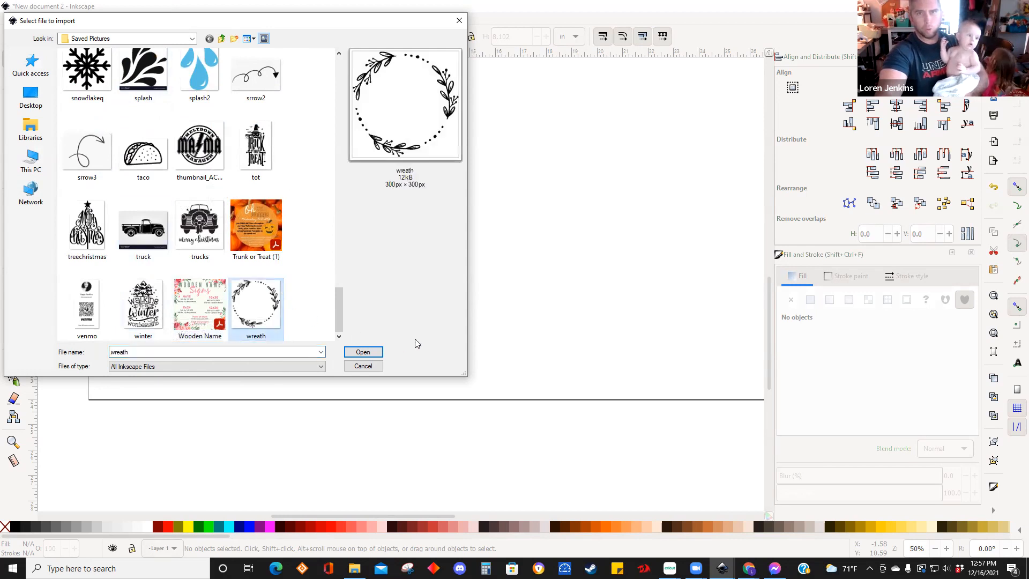
left_click(369, 353)
left_click(575, 347)
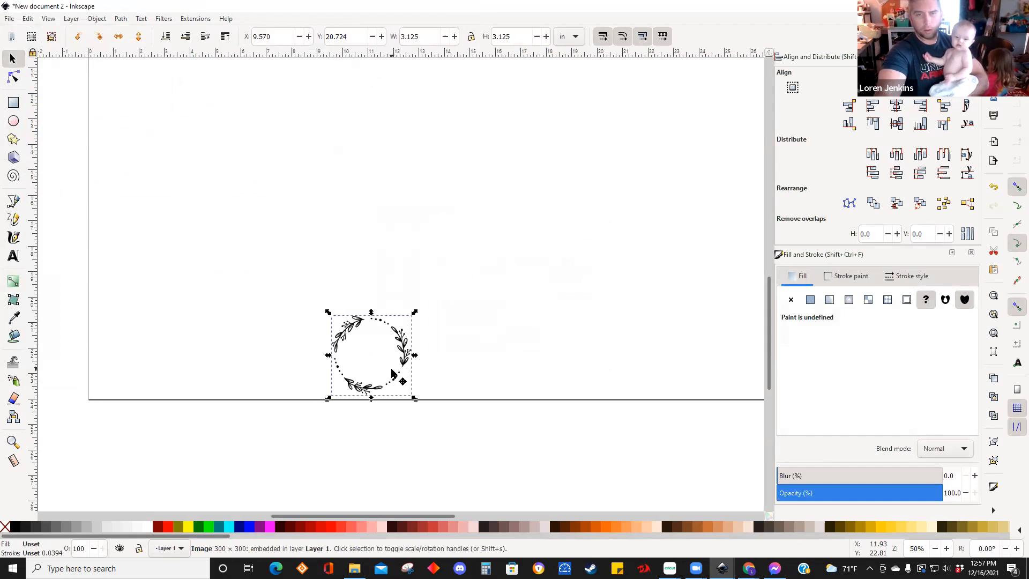
Enlarge the wreath image to about 14.11 × 14.17 in and move it to about X 4.01, Y 8.83 in.
left_click_drag(415, 312, 698, 64)
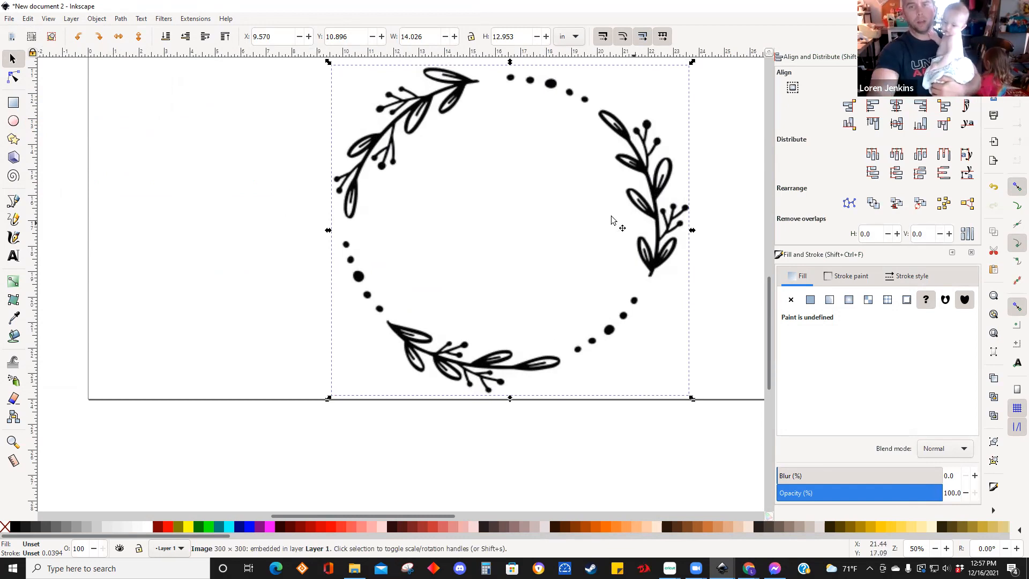
left_click_drag(602, 170, 554, 139)
scroll(494, 166, "up", 6)
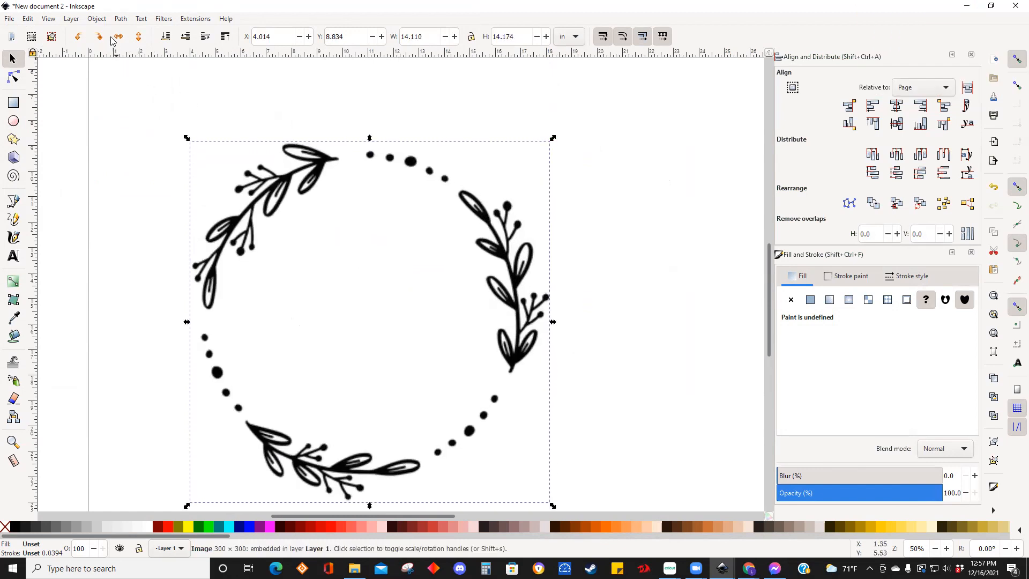
Trace the wreath image as a single scan with Optimize set to 1.0, and move the trace clear of the original to about X 0.12, Y 7.18 in.
left_click(120, 18)
left_click(132, 54)
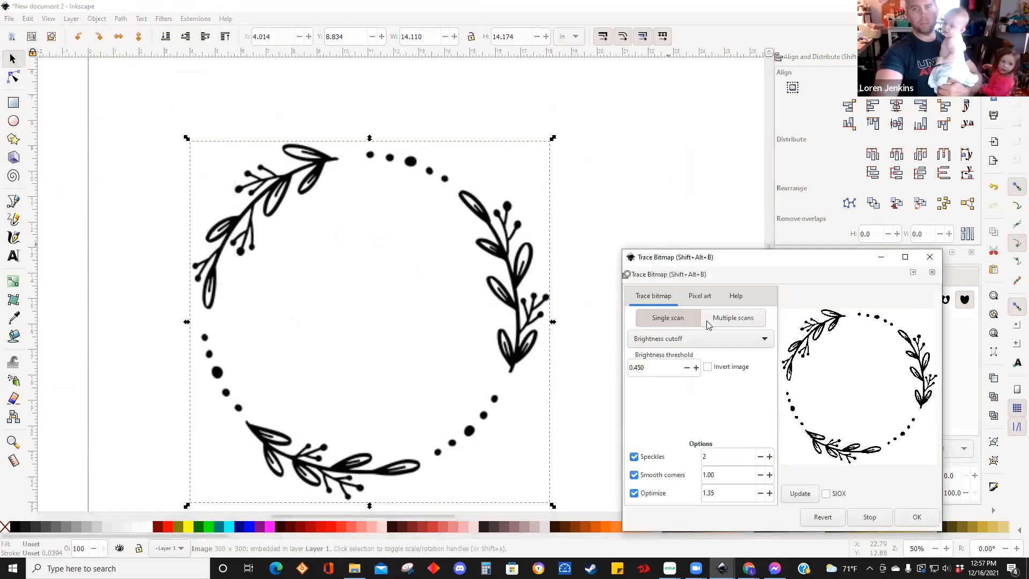
left_click_drag(724, 492, 709, 493)
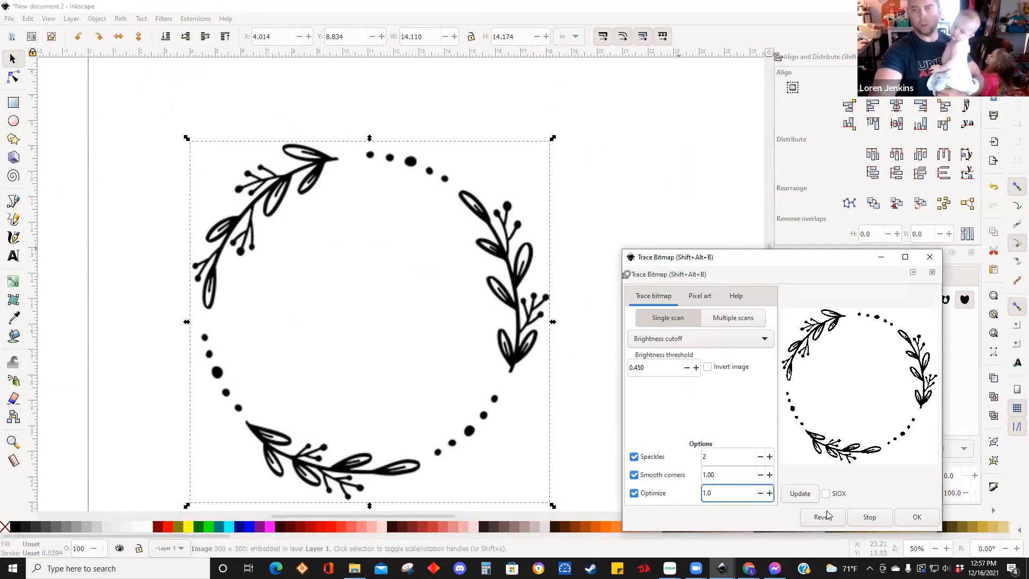
left_click(800, 494)
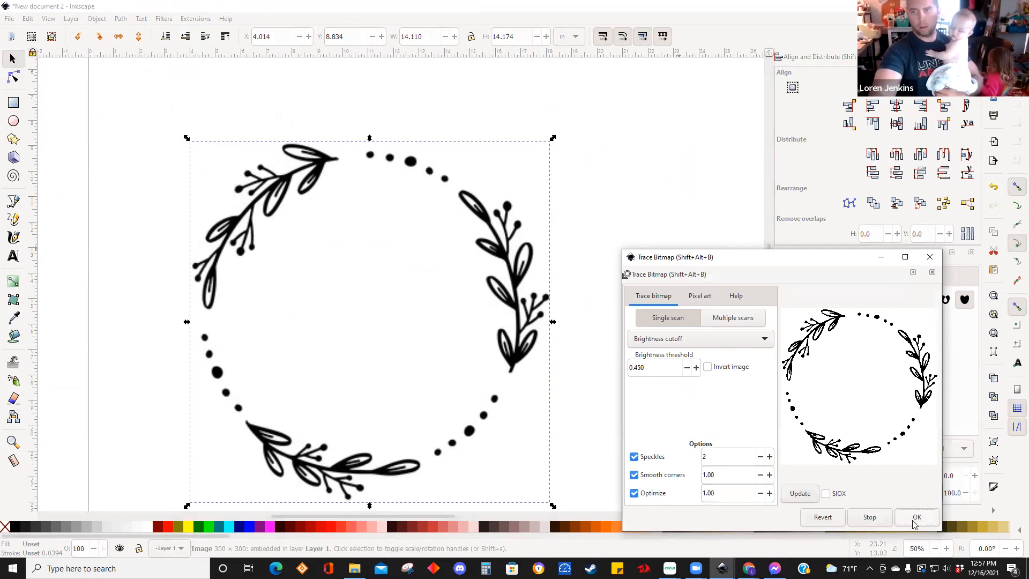
left_click(914, 520)
mouse_move(483, 209)
left_mouse_down()
mouse_move(523, 149)
mouse_move(631, 90)
mouse_move(773, 68)
left_mouse_up()
left_click_drag(306, 472, 204, 424)
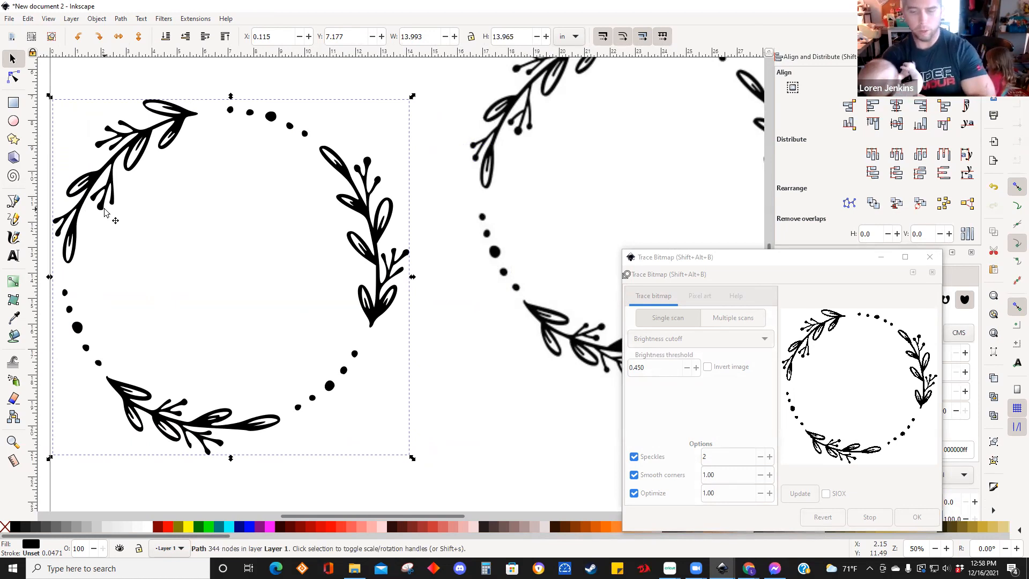
Reshape a berry tip on the traced wreath's upper-left branch by adjusting its nodes and handles.
scroll(105, 209, "up", 4, "ctrl")
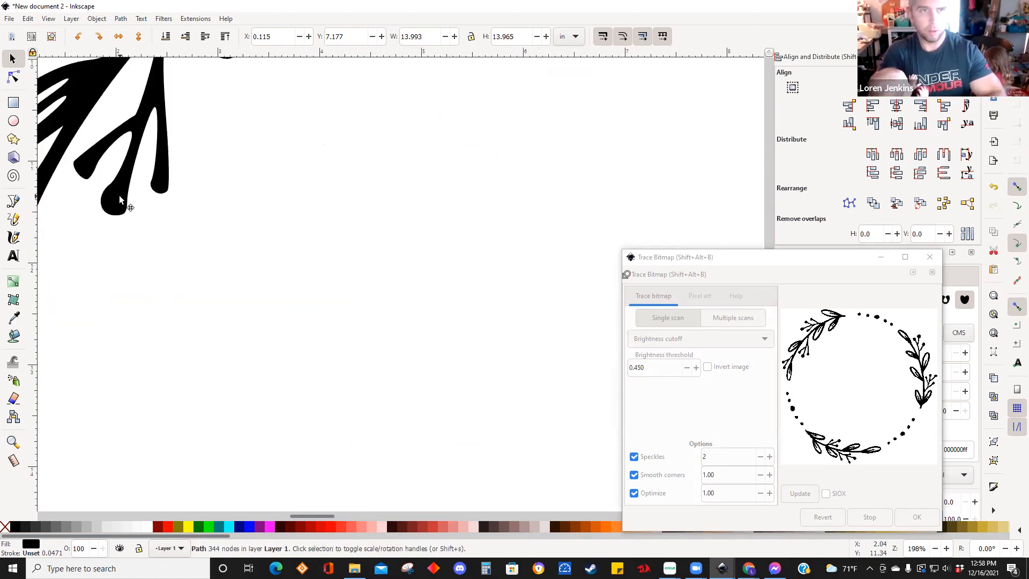
left_click(13, 79)
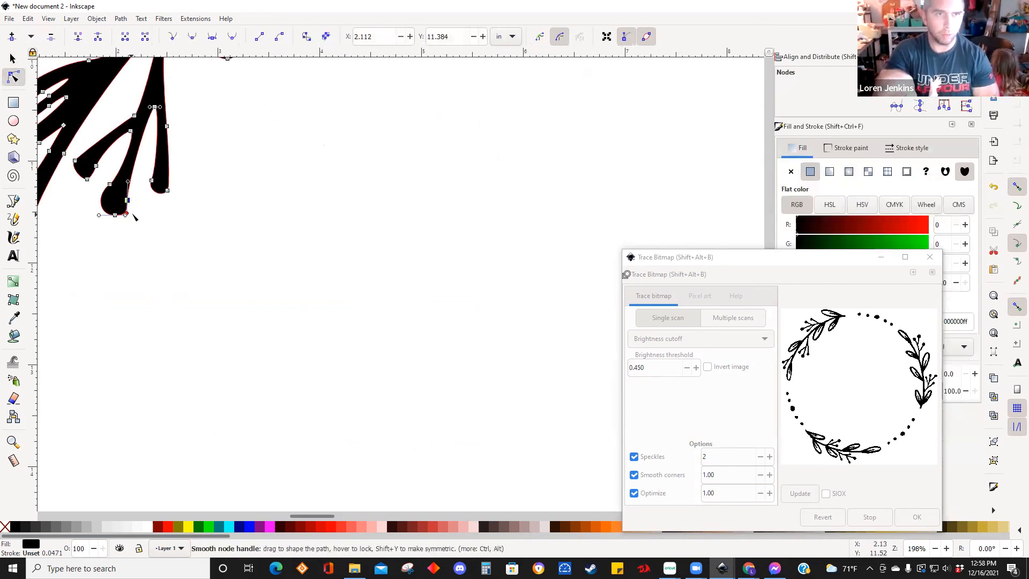
left_click_drag(122, 186, 127, 226)
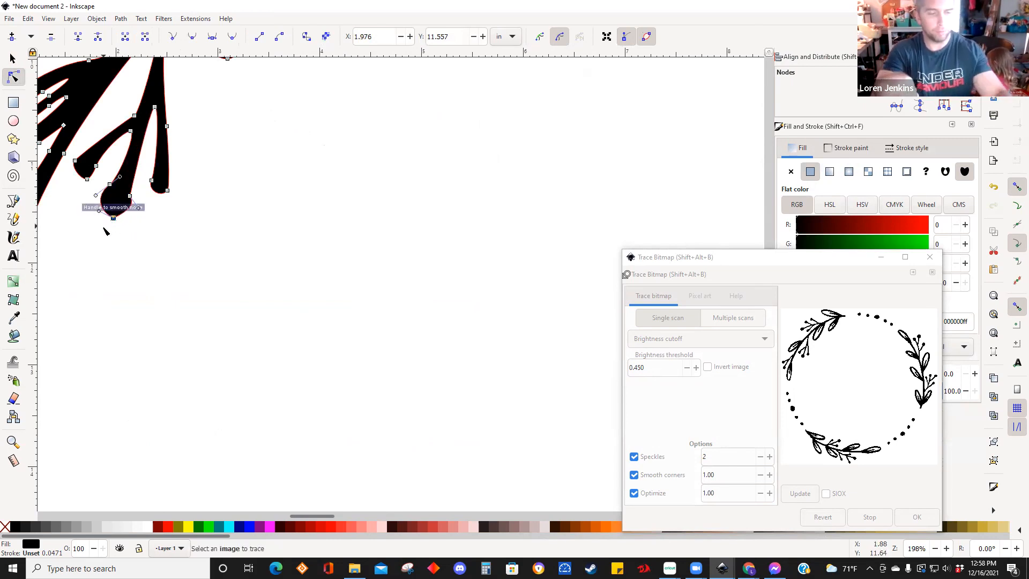
Remove the traced wreath and close the Trace Bitmap dialog, with the original wreath image selected.
key("Delete")
key("ctrl+y")
scroll(119, 242, "down", 7, "ctrl")
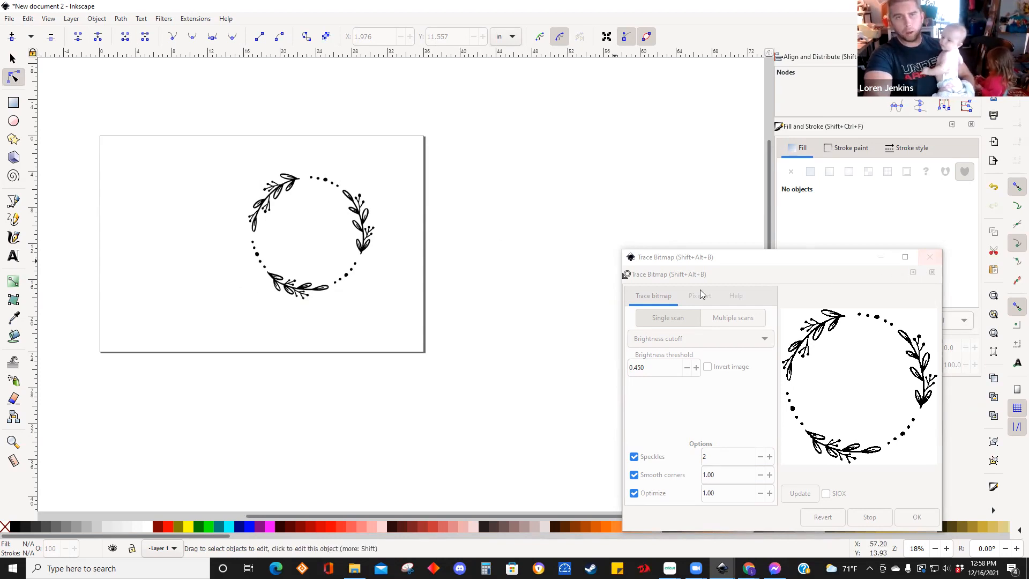
left_click(930, 259)
key("s")
left_click(348, 209)
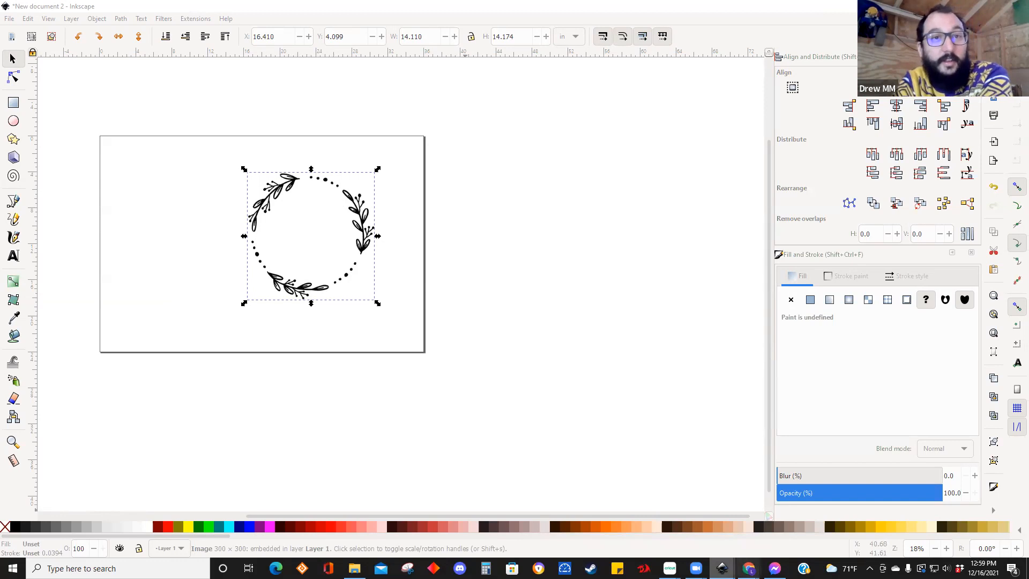
left_click(775, 568)
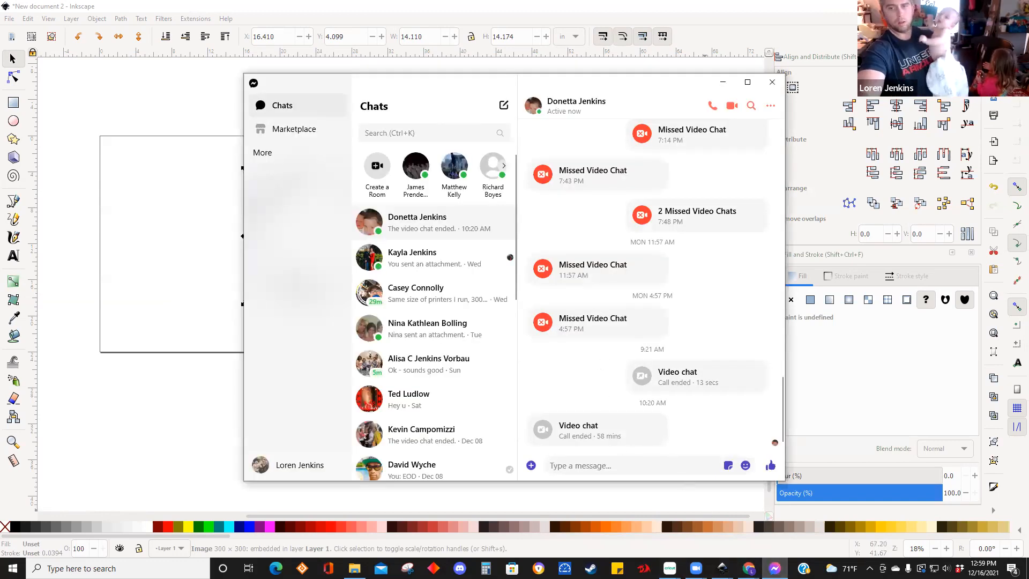
left_click(771, 82)
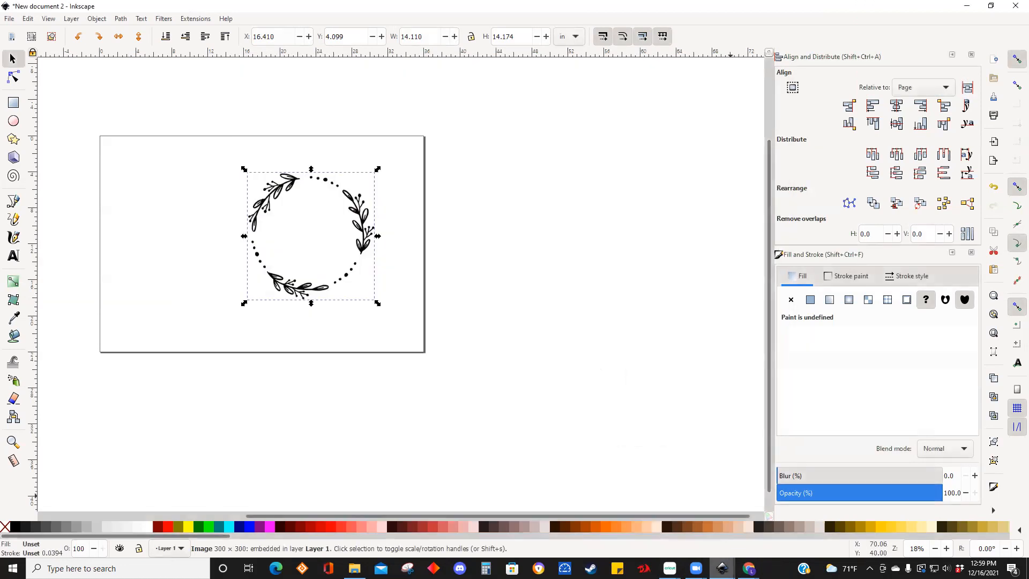
mouse_move(697, 568)
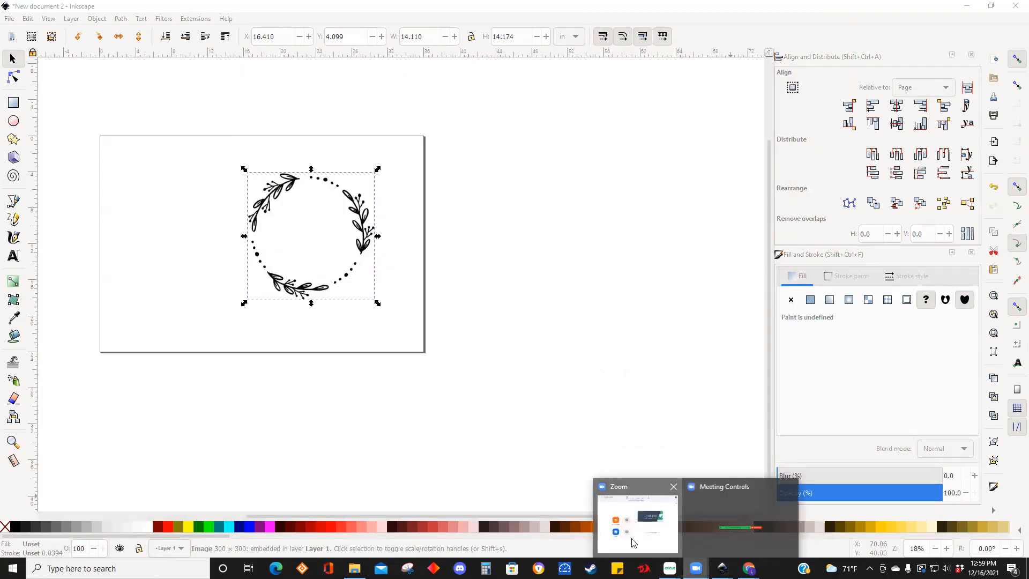
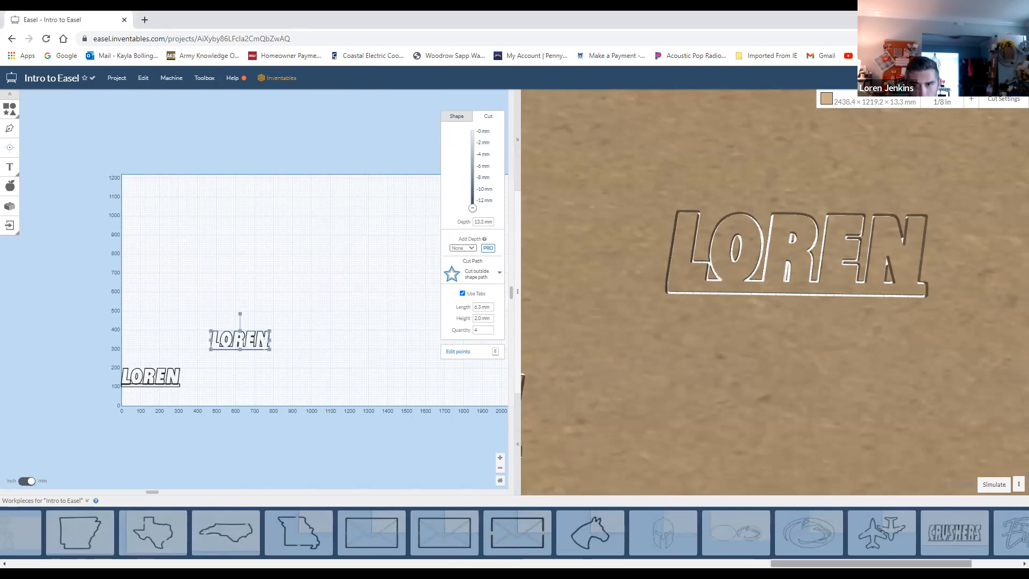
Open the oval lion-head logo workpiece and move the logo fully onto the material, centred at about X 508.0, Y 338.6 mm.
left_click(812, 539)
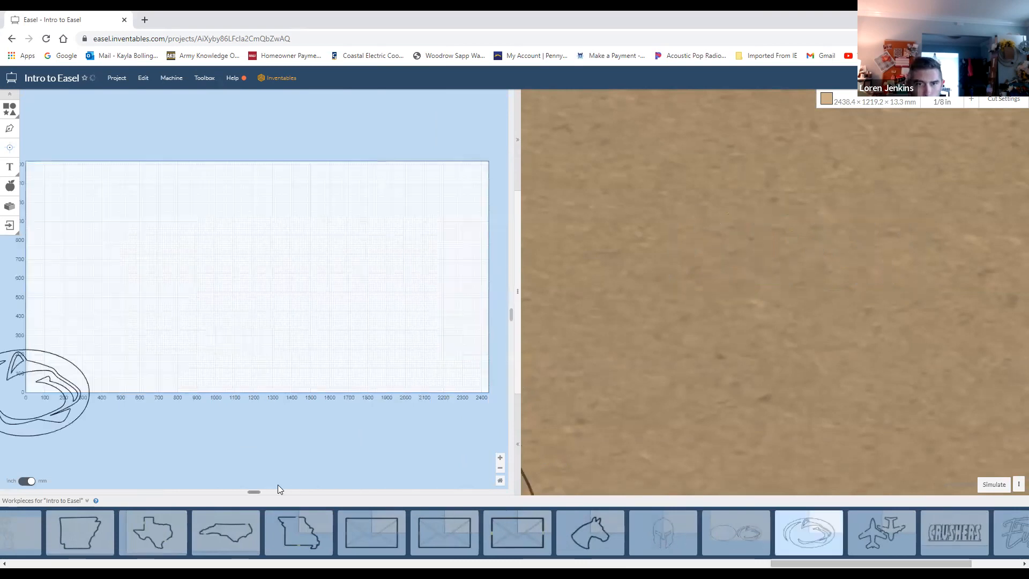
left_click_drag(254, 492, 88, 492)
scroll(235, 407, "down", 2)
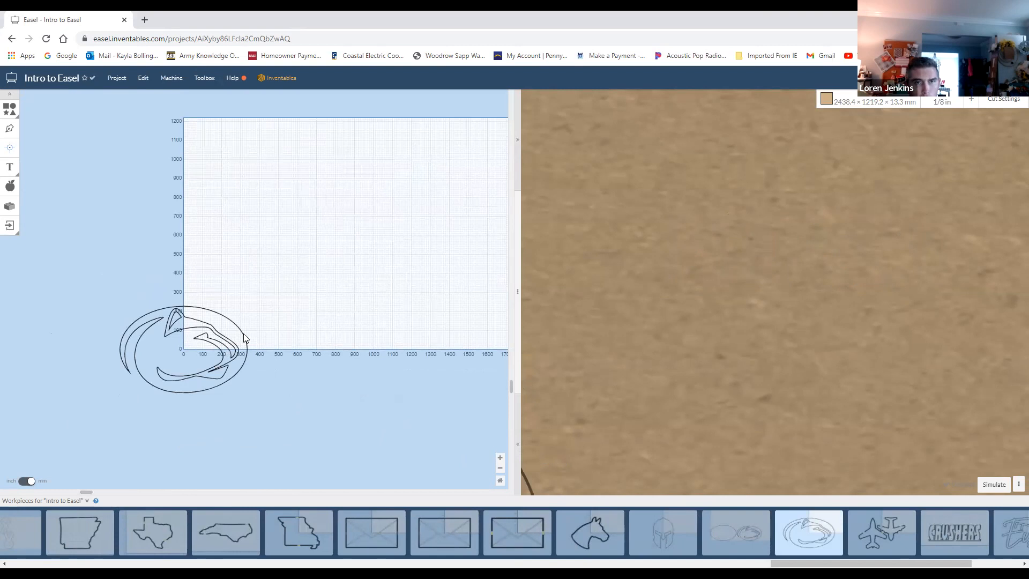
left_click_drag(244, 336, 362, 251)
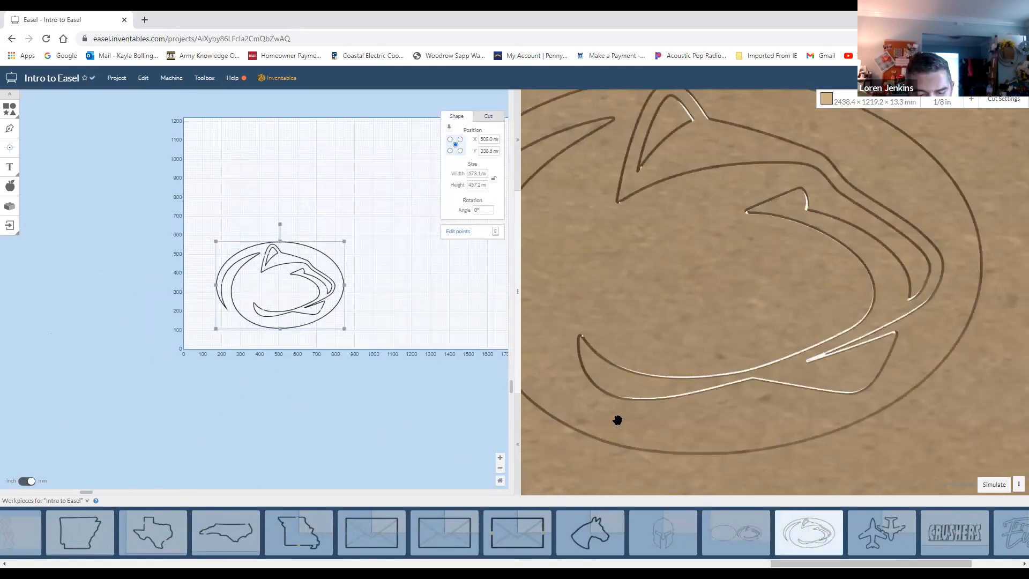
Switch the project's units from millimetres to inches with the lion-head logo filling the canvas view.
scroll(584, 358, "down", 2)
scroll(374, 355, "up", 5)
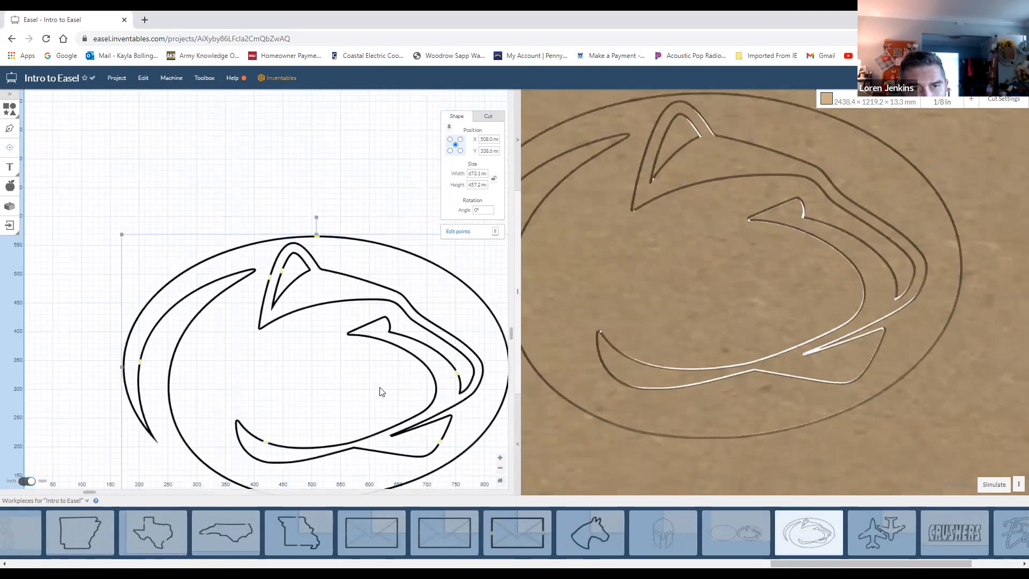
left_click_drag(91, 491, 105, 492)
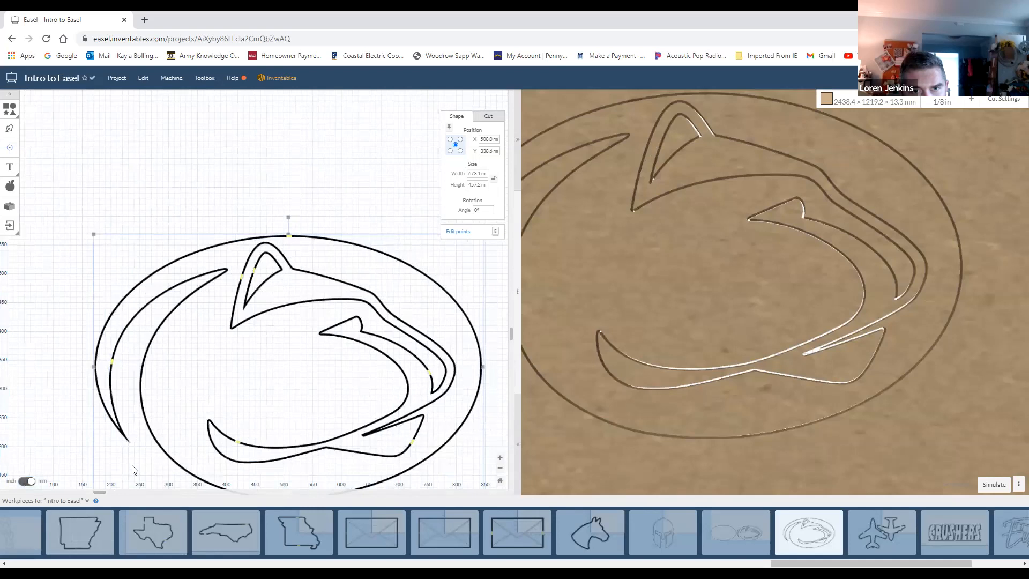
scroll(134, 470, "down", 2)
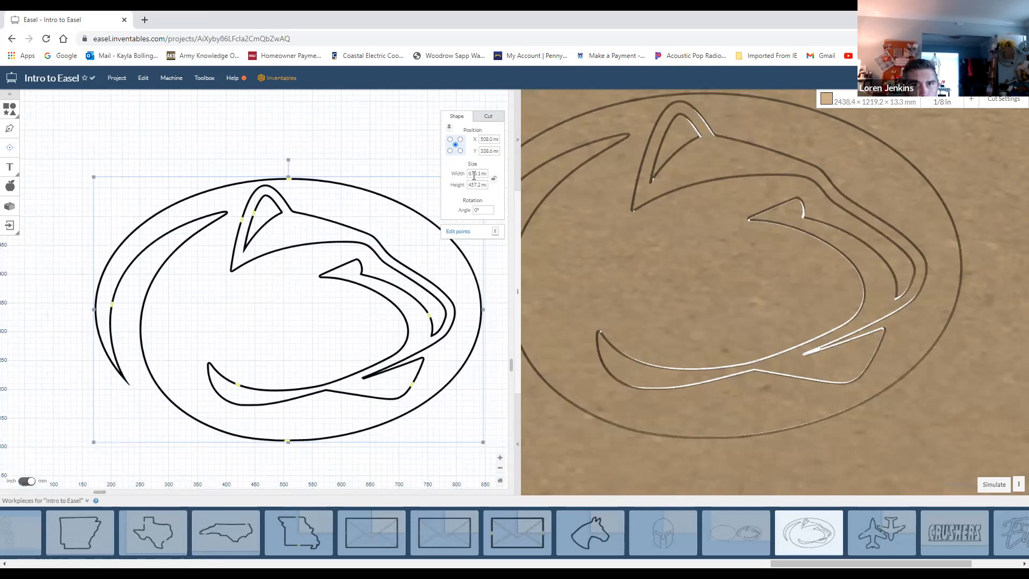
left_click(29, 482)
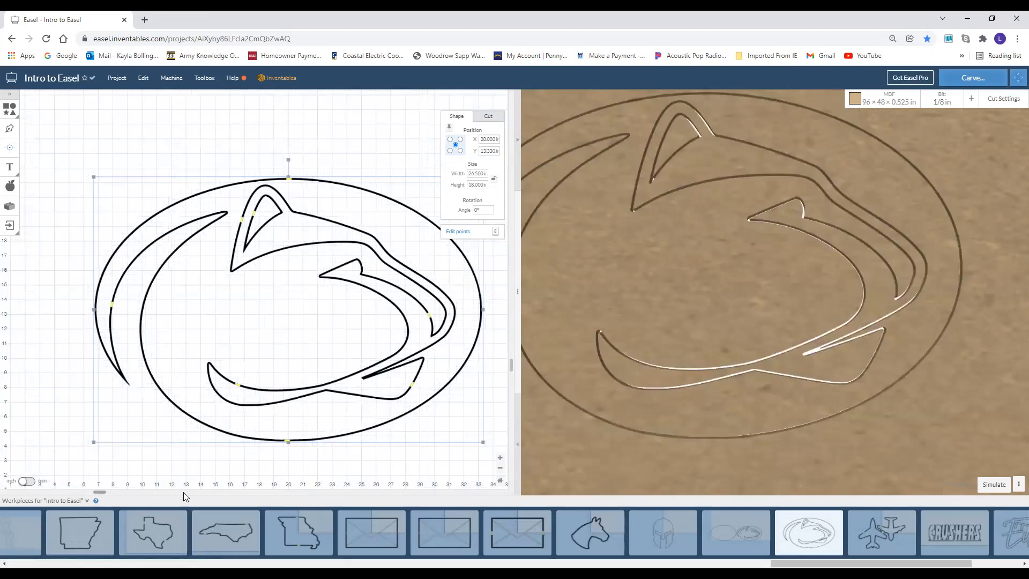
left_click_drag(100, 492, 106, 492)
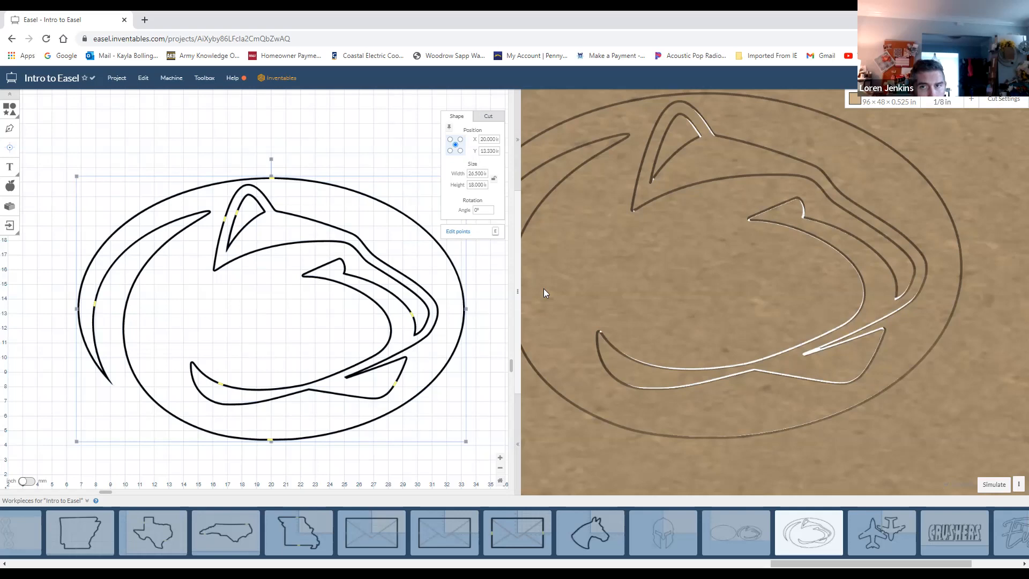
Change the lion-head logo's cut path to Clear out a pocket.
left_click(489, 117)
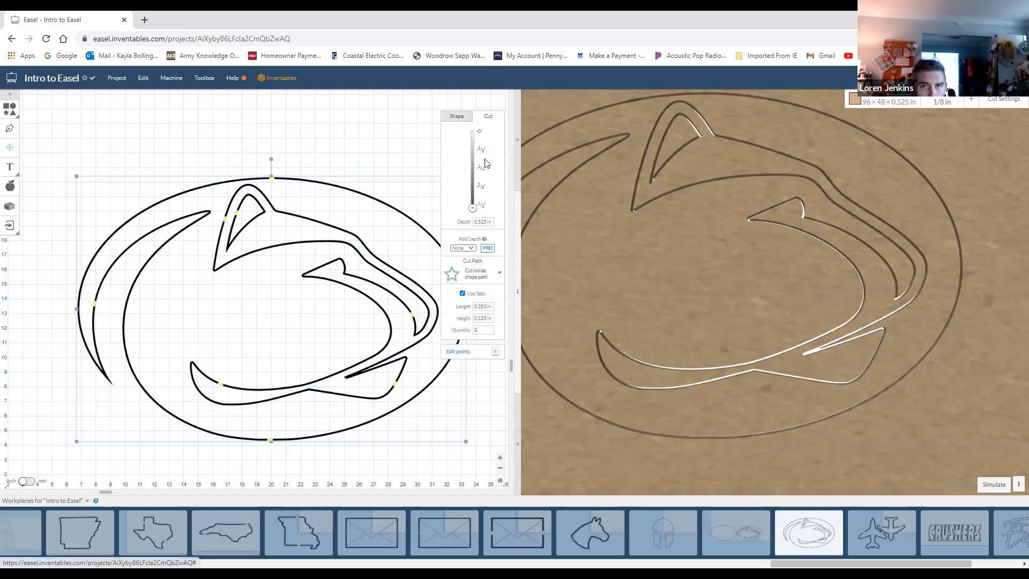
left_click(472, 209)
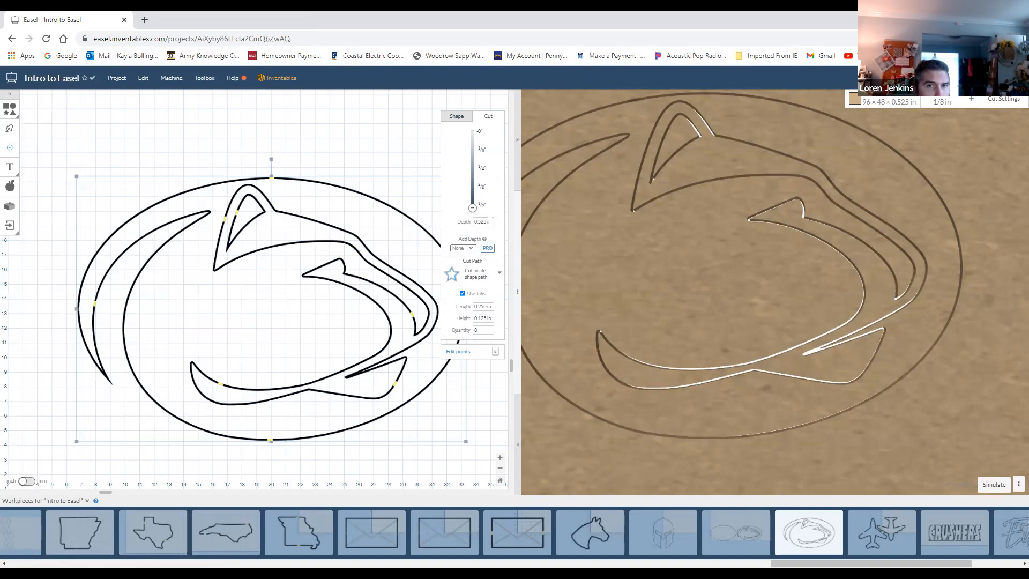
left_click(498, 276)
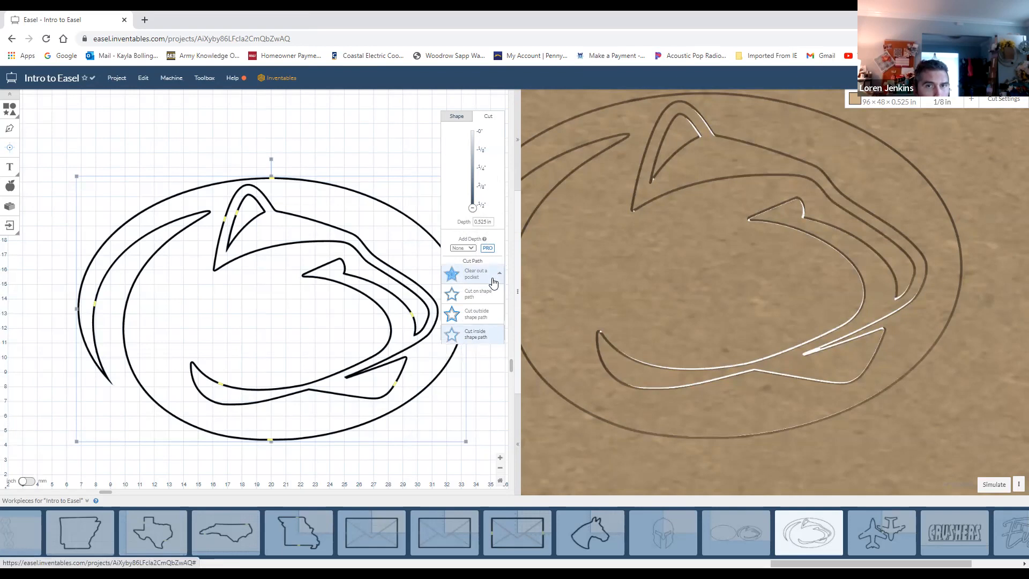
left_click(456, 279)
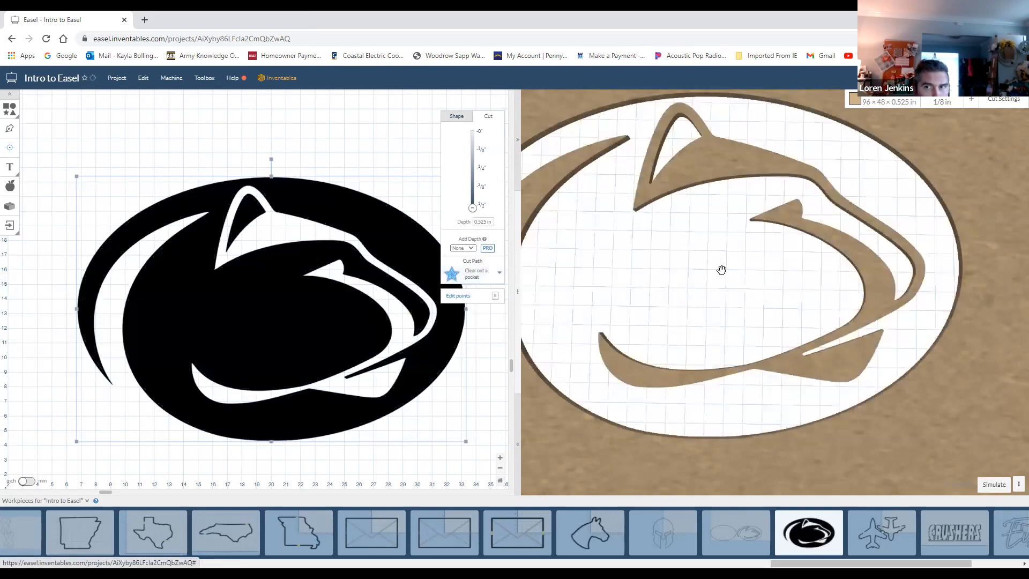
Try the logo with Cut on shape path, followed by Cut outside shape path.
left_click(497, 274)
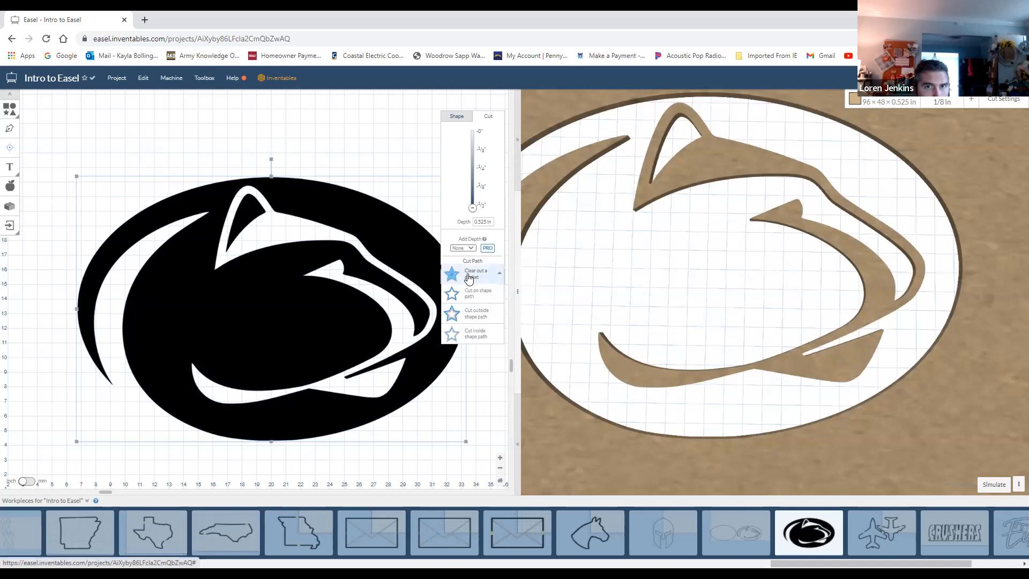
left_click(473, 298)
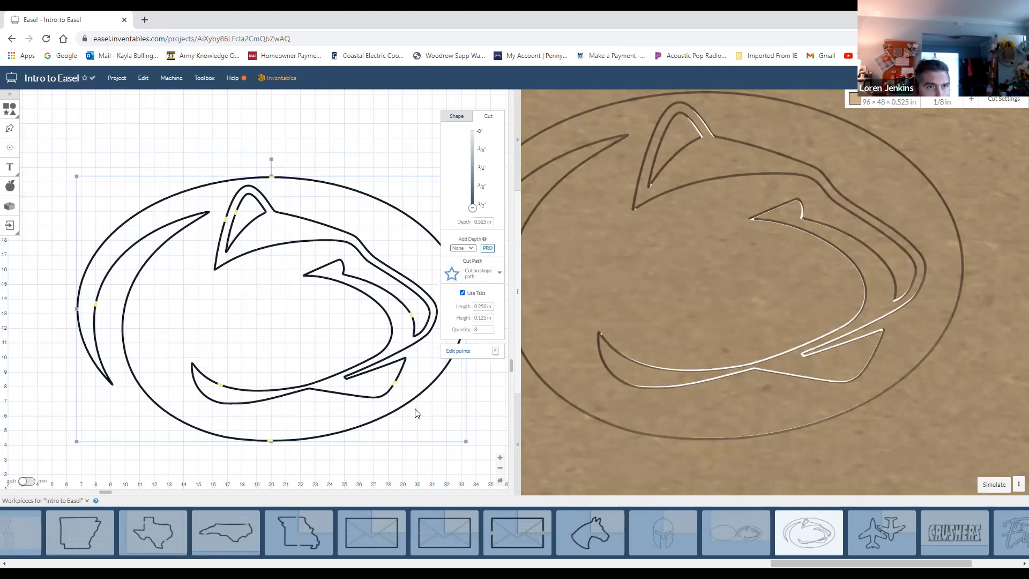
left_click(477, 274)
left_click(482, 303)
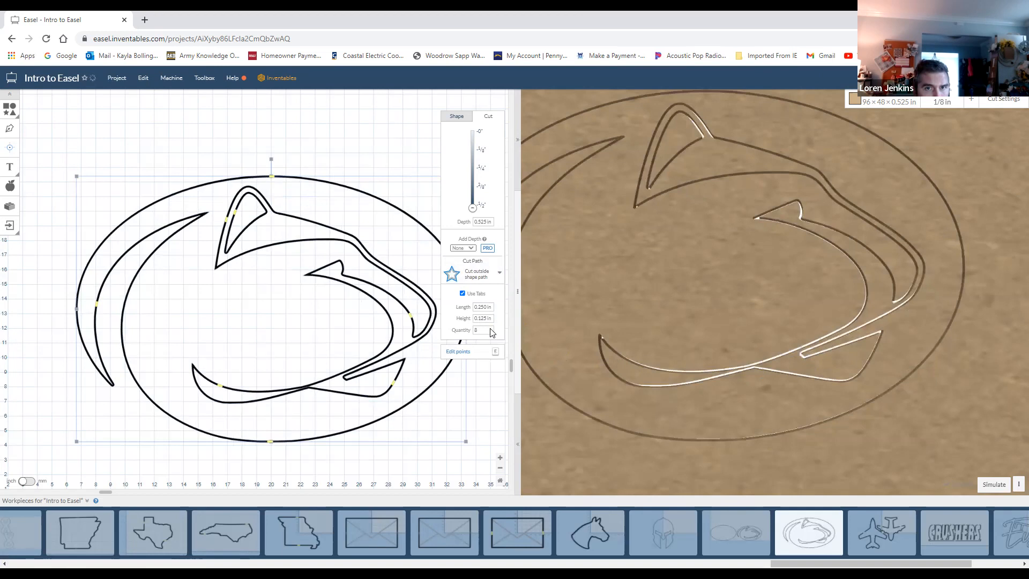
Set the logo's cut path to Cut inside shape path and bring the whole design into view in the 3D preview.
left_click(486, 279)
left_click(484, 336)
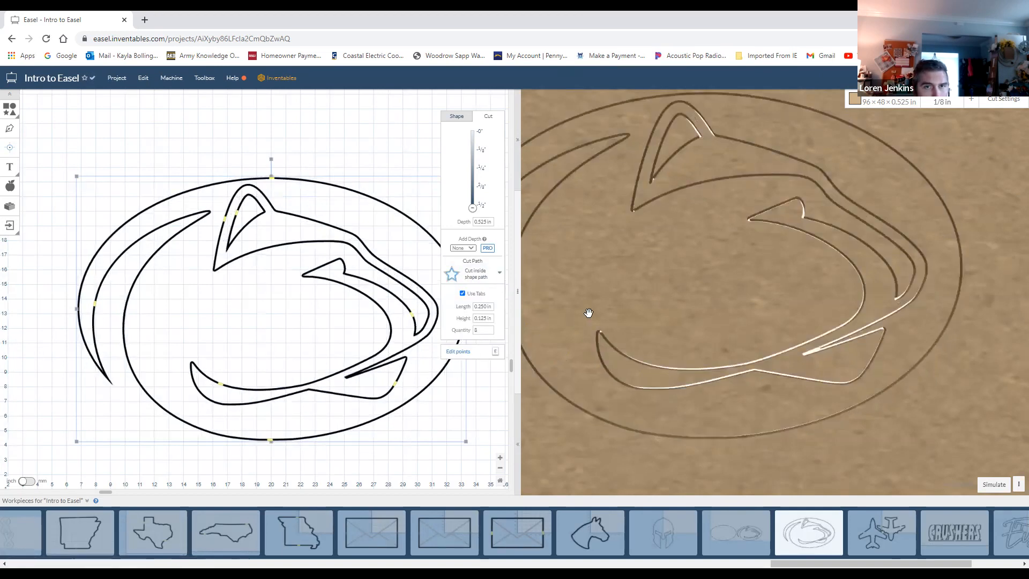
left_click_drag(617, 292, 650, 295)
scroll(651, 295, "down", 1)
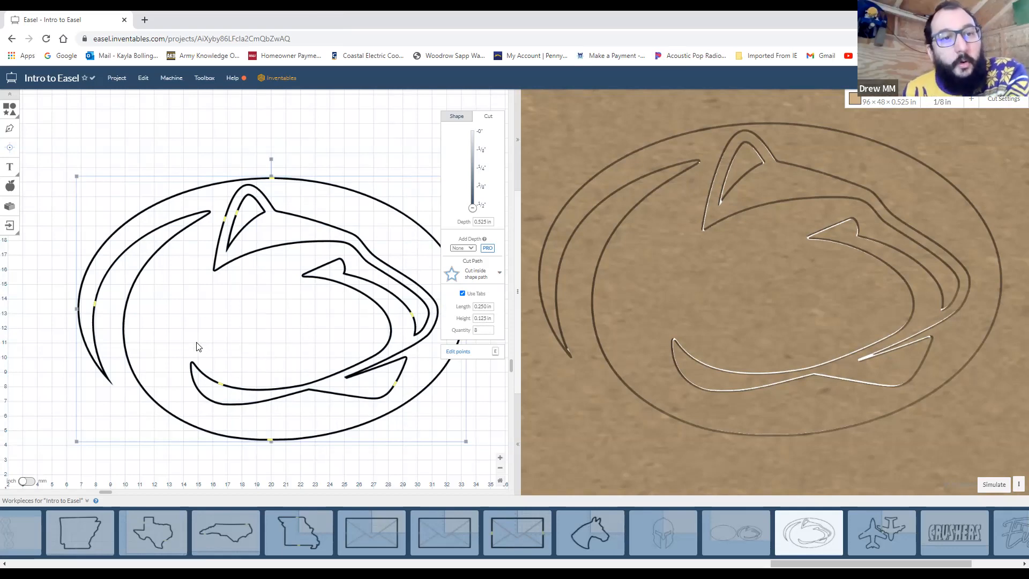
Set the tab quantity to 8 and reposition the tabs on the oval's upper-right edge and the inner face curve.
left_click_drag(106, 491, 111, 491)
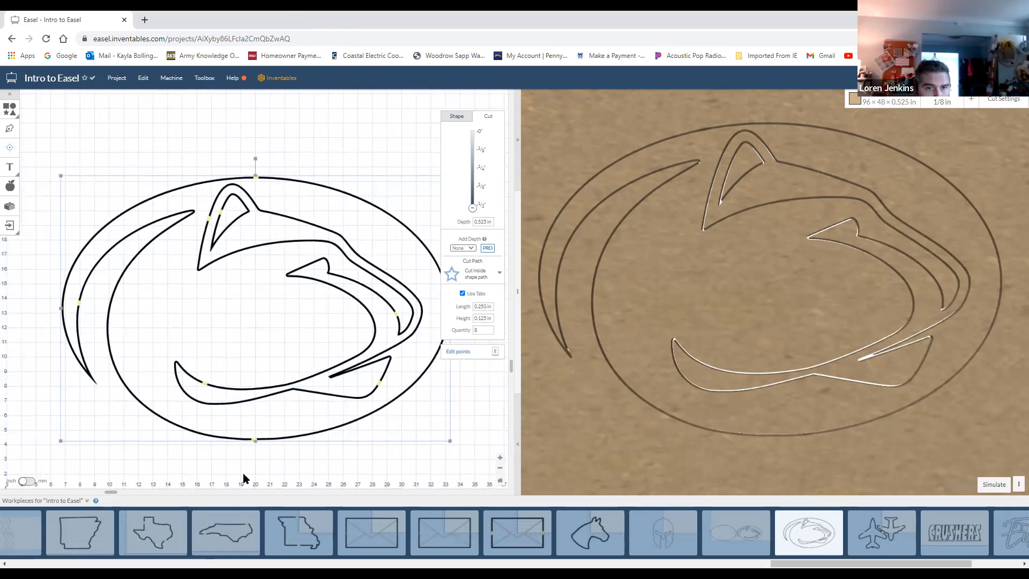
left_click_drag(114, 490, 121, 490)
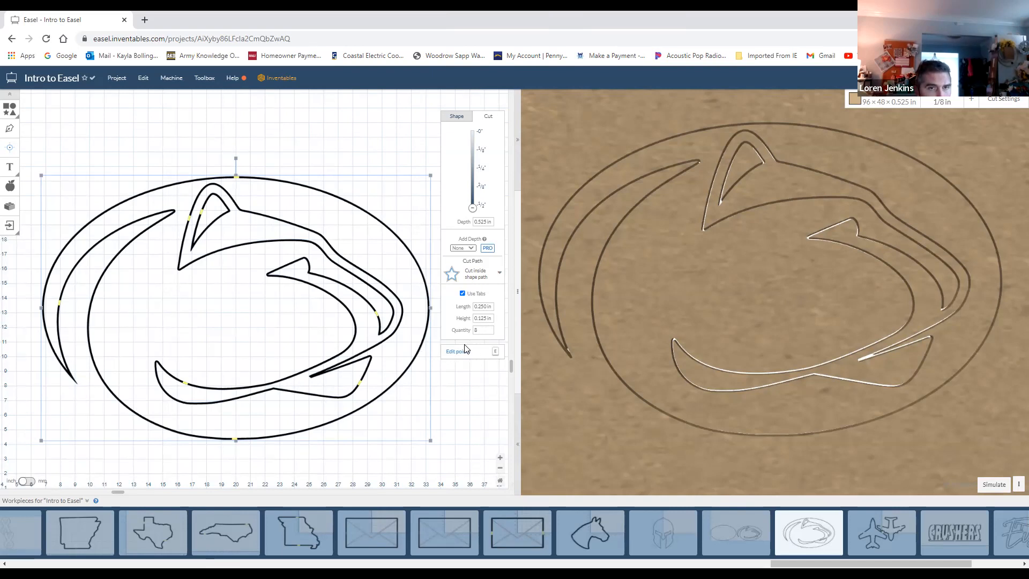
left_click(488, 328)
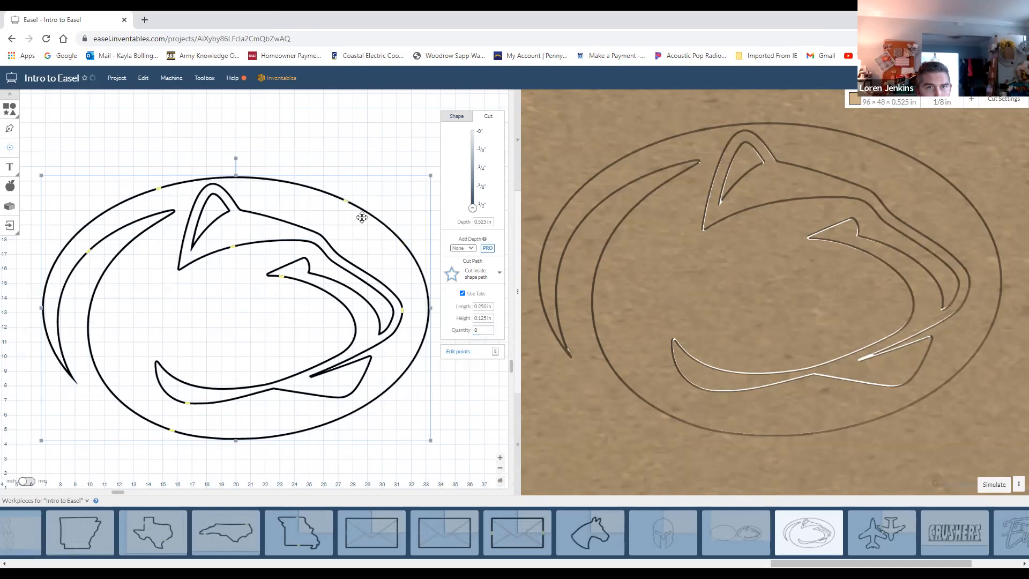
left_click_drag(396, 238, 396, 241)
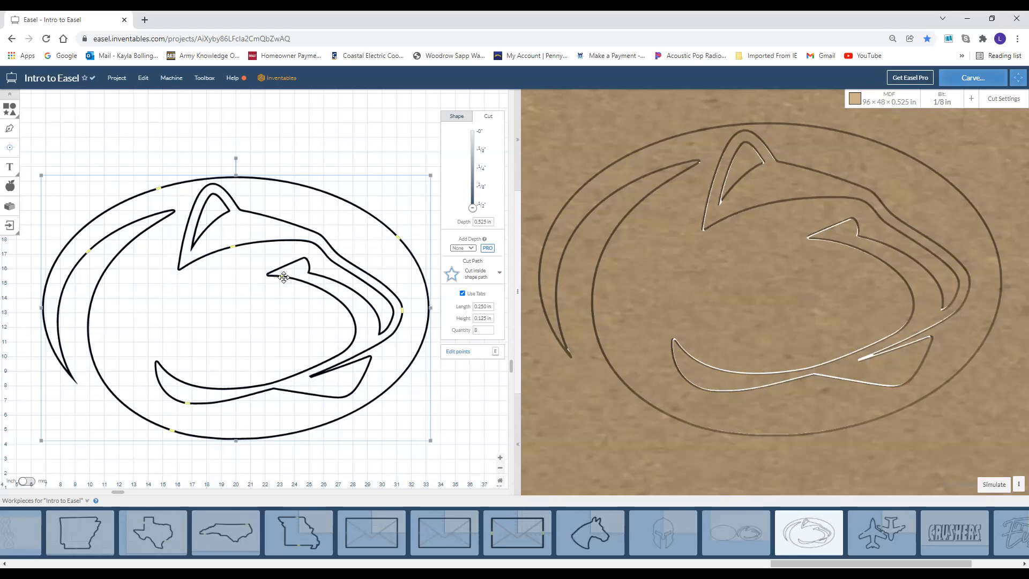
left_click_drag(283, 278, 284, 277)
scroll(193, 365, "down", 2)
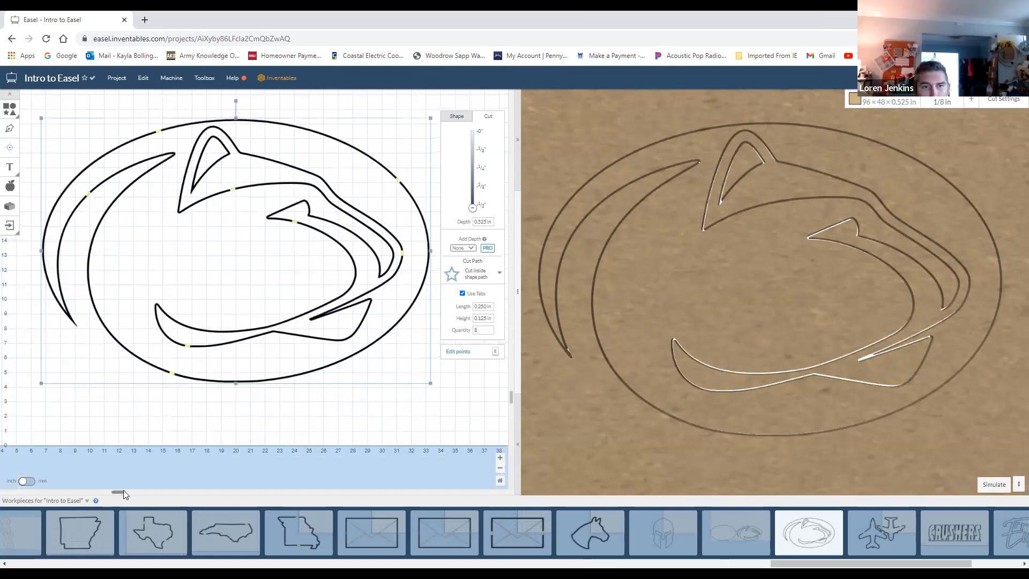
Set the lion-head logo's centre position to X 0 and Y 0 in.
left_click_drag(123, 489, 119, 490)
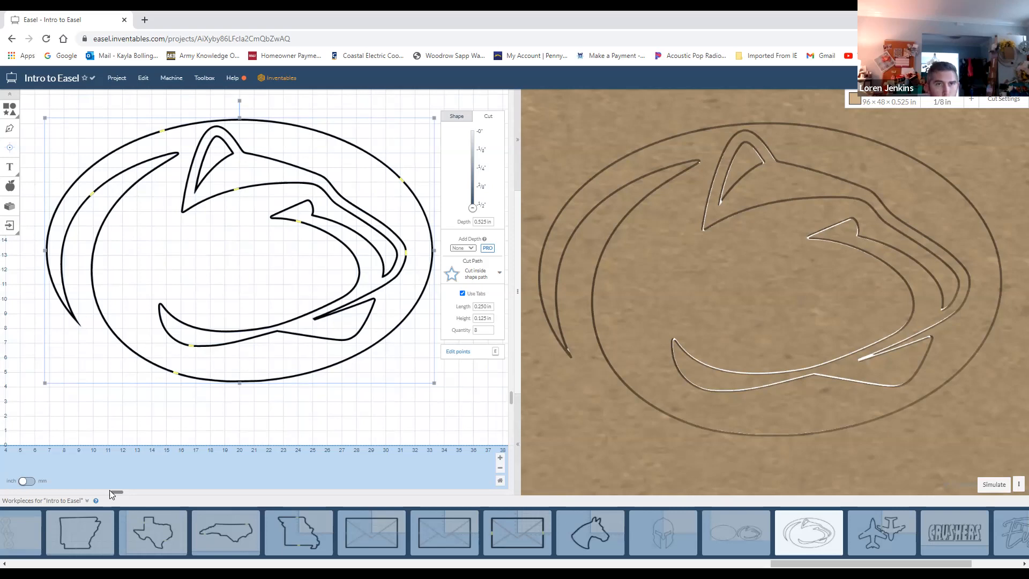
scroll(158, 351, "down", 5)
scroll(163, 322, "up", 4)
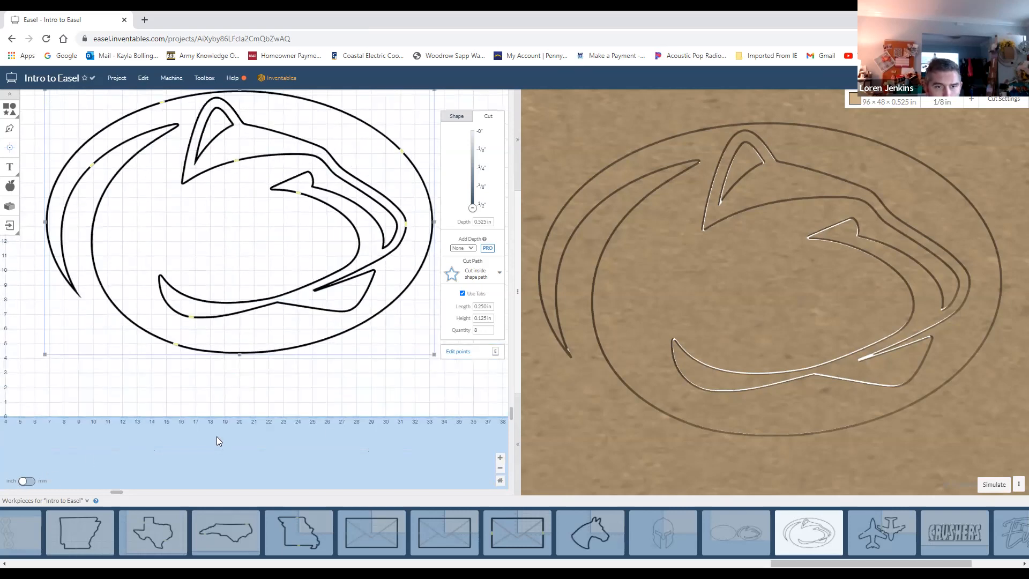
left_click(500, 467)
left_click(500, 467)
left_click_drag(344, 290, 289, 274)
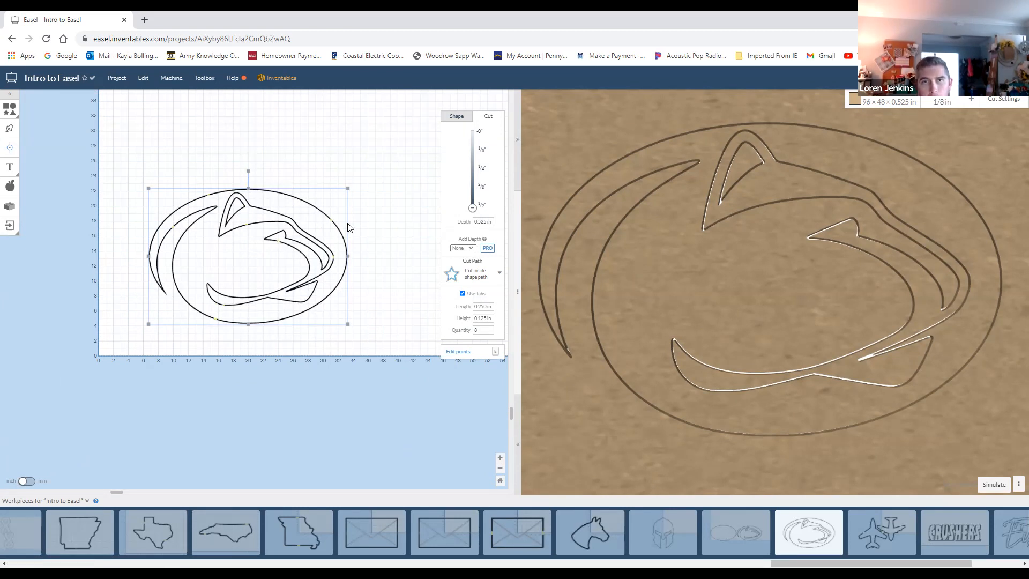
left_click(456, 117)
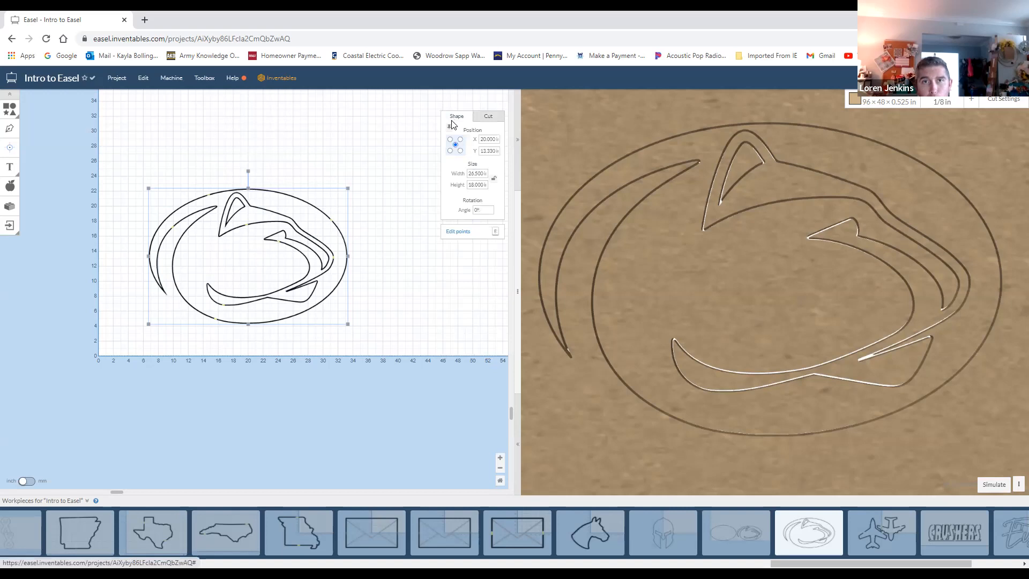
double_click(490, 139)
type("0")
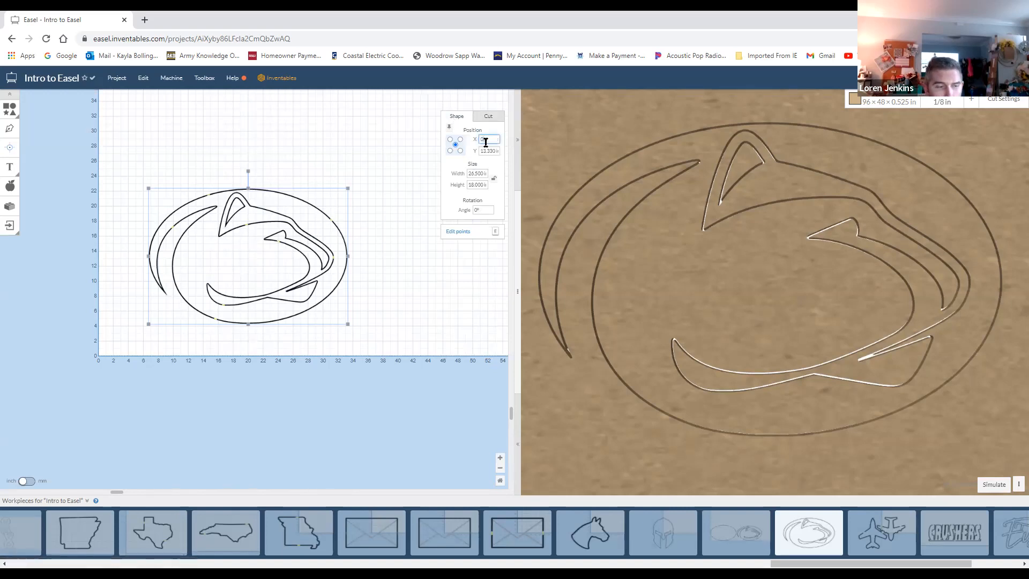
key("Tab")
type("0")
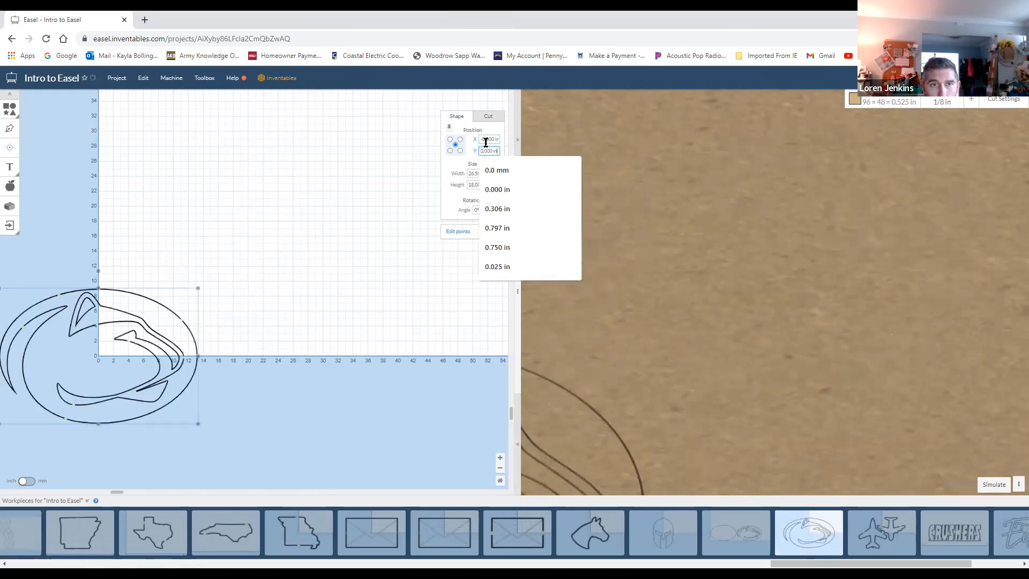
left_click(509, 192)
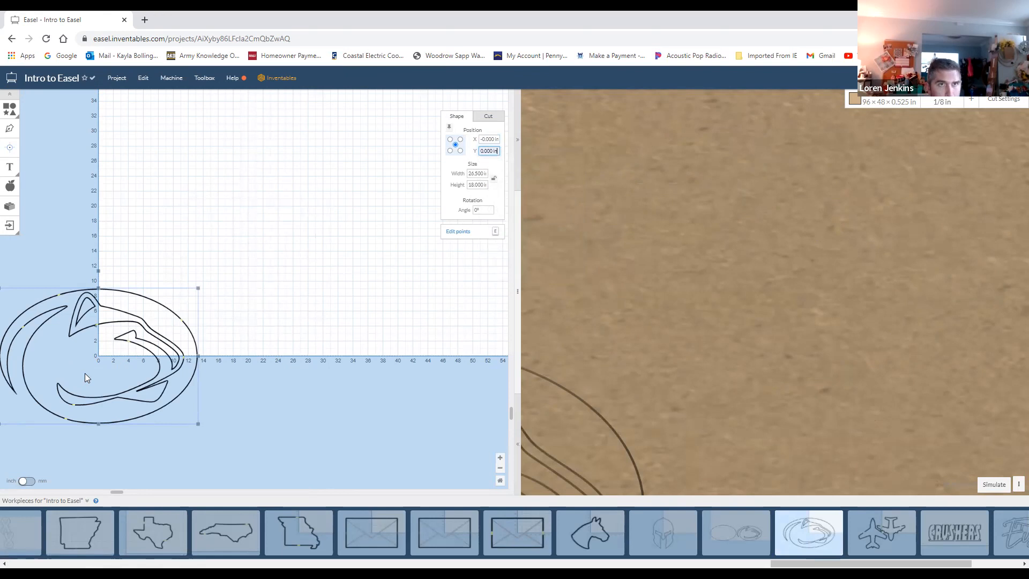
Download the lion-head workpiece's g-code through the machine's general settings and close the settings dialog.
left_click(117, 78)
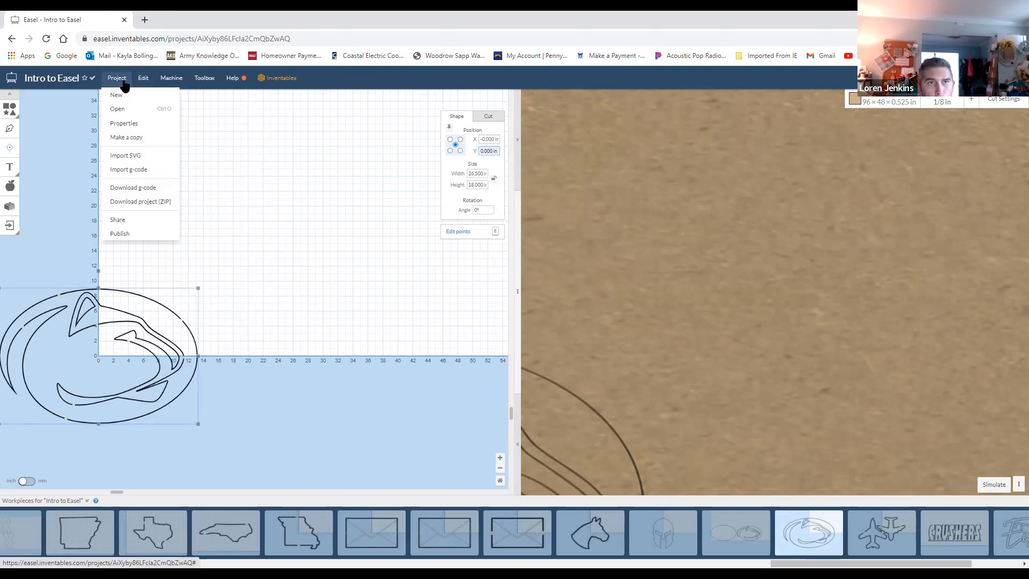
left_click(172, 78)
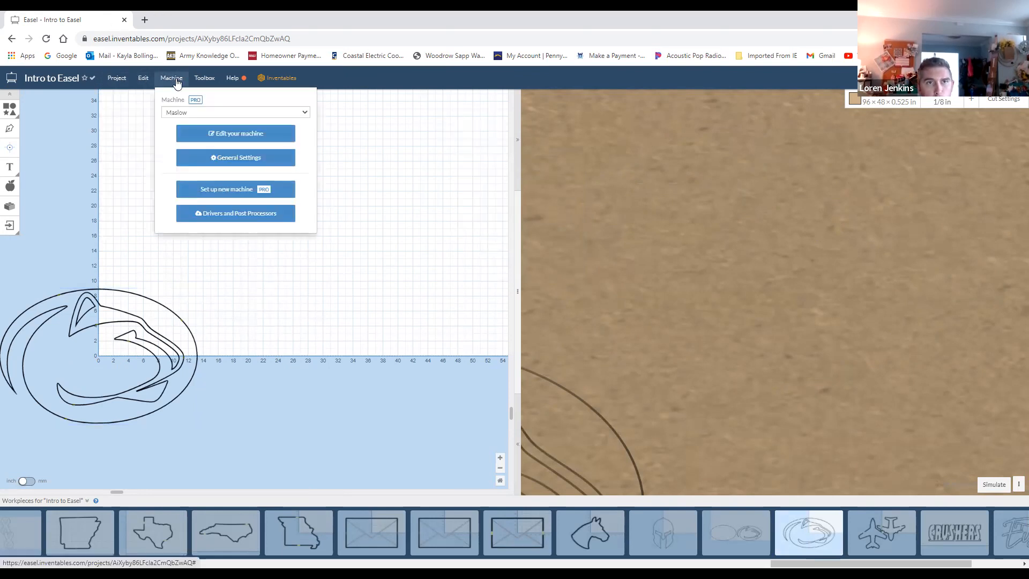
left_click(247, 157)
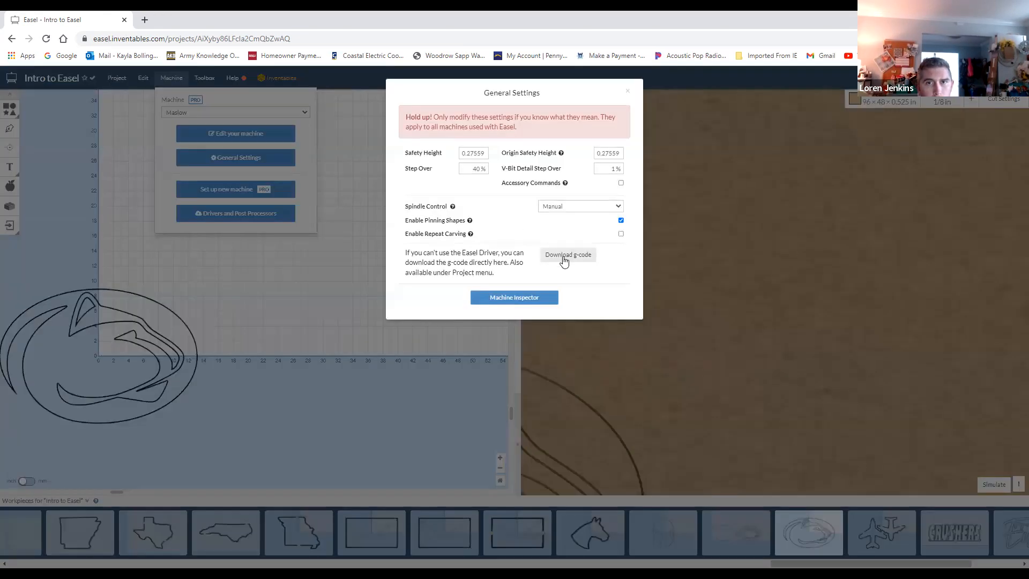
left_click(564, 256)
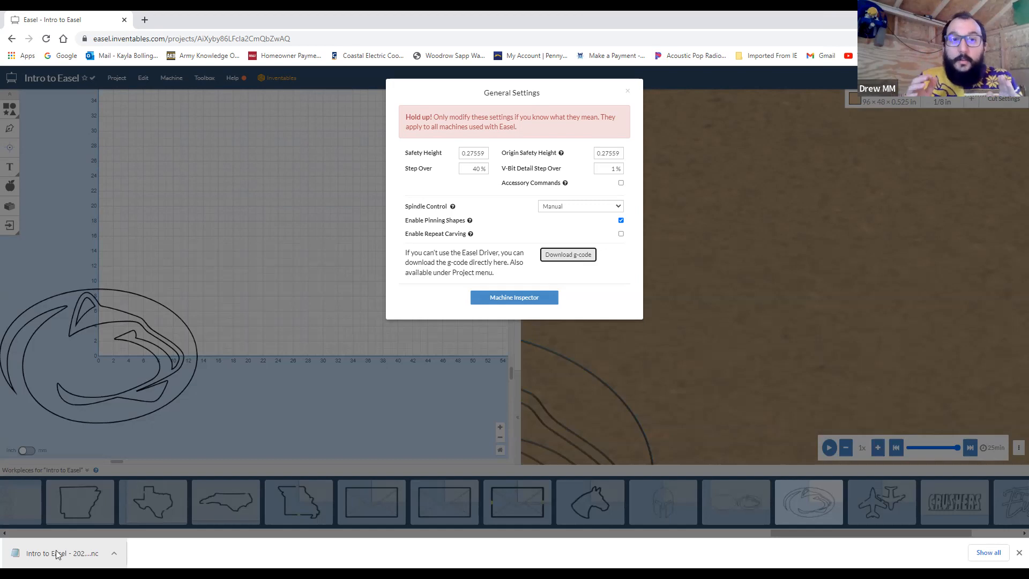
left_click(341, 415)
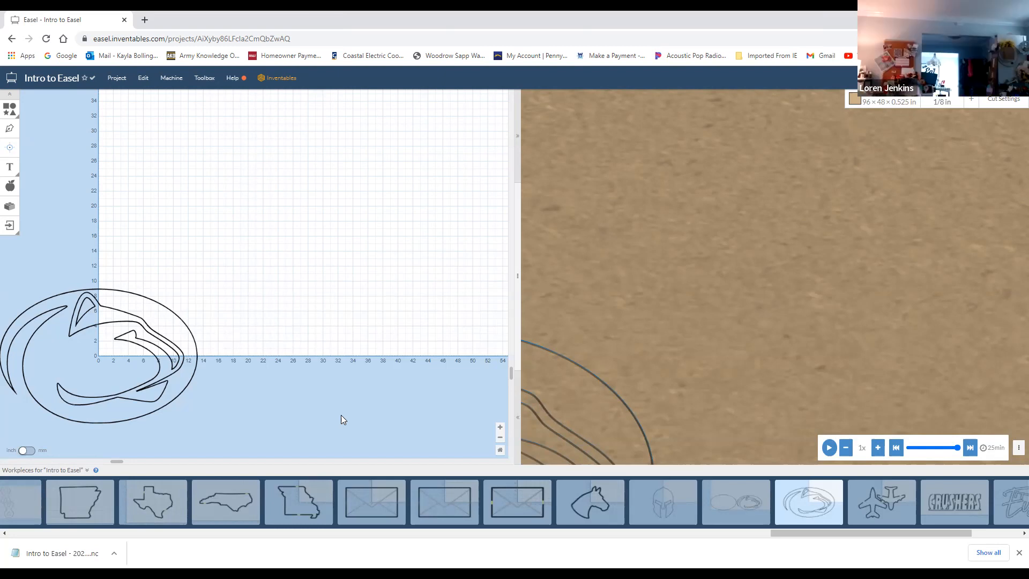
Open the script name-sign workpiece, followed by the Jeep grille workpiece.
left_click_drag(932, 535, 1008, 542)
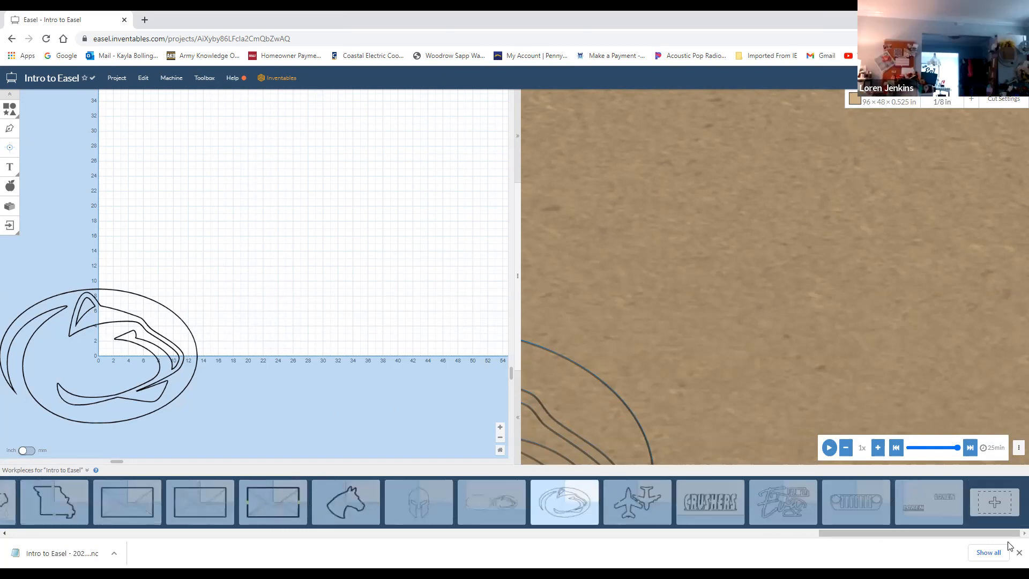
left_click(781, 516)
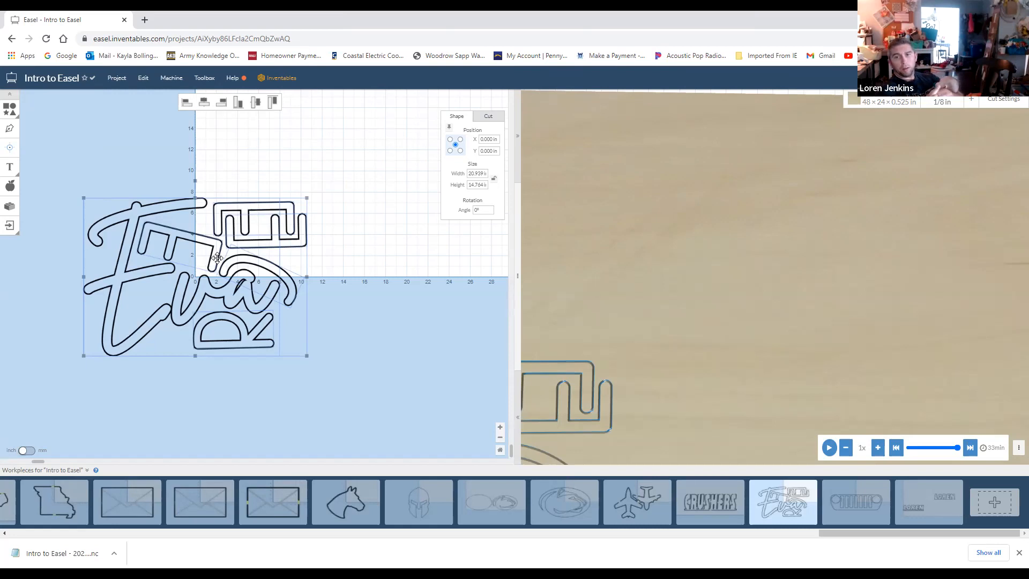
left_click(855, 506)
left_click_drag(78, 462, 12, 463)
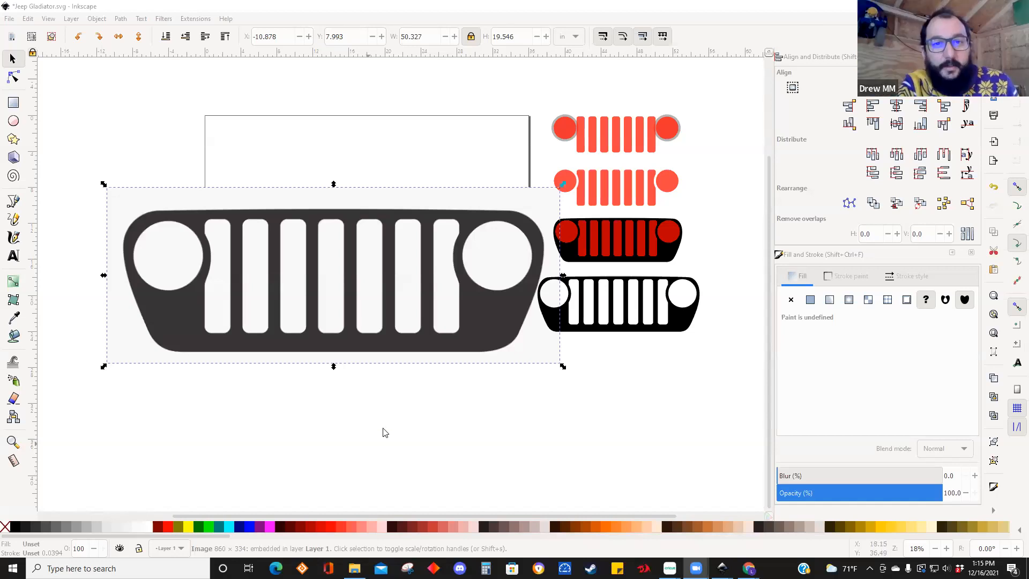
In Inkscape, move the Jeep grille image below the page and trace its outer outline with a closed Pen path.
left_click_drag(482, 316, 491, 512)
left_click_drag(524, 412, 495, 418)
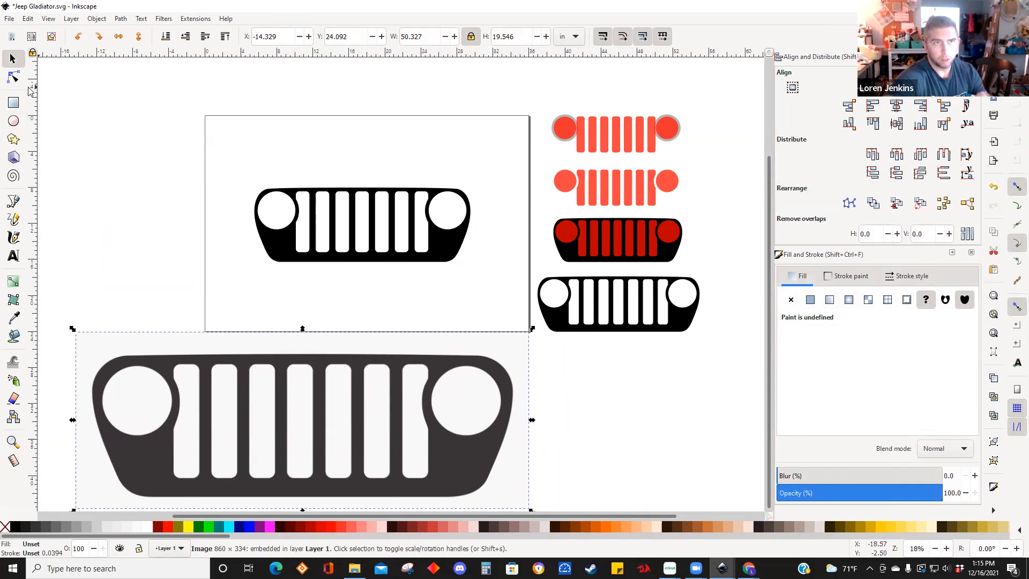
left_click(14, 202)
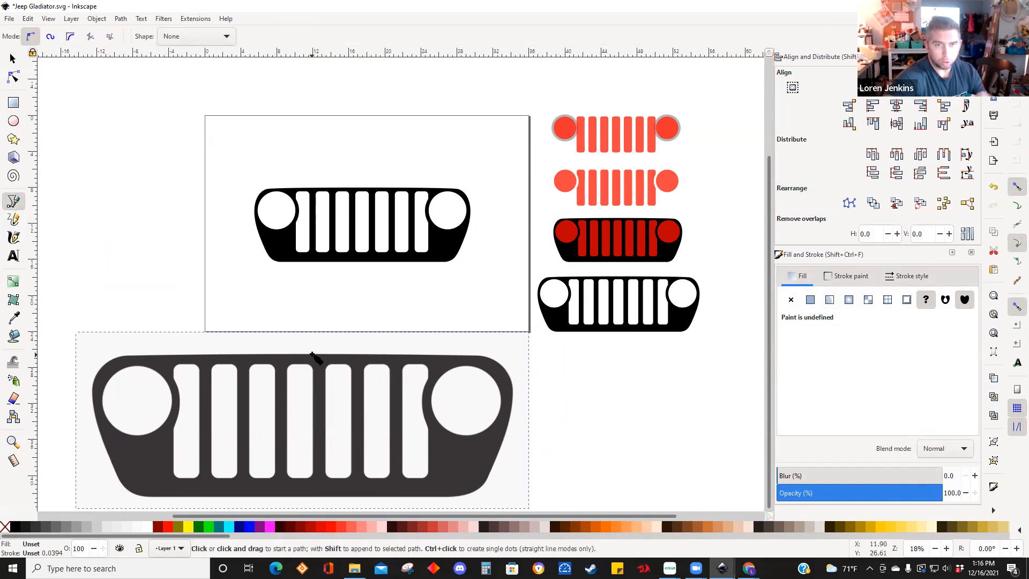
left_click(313, 354)
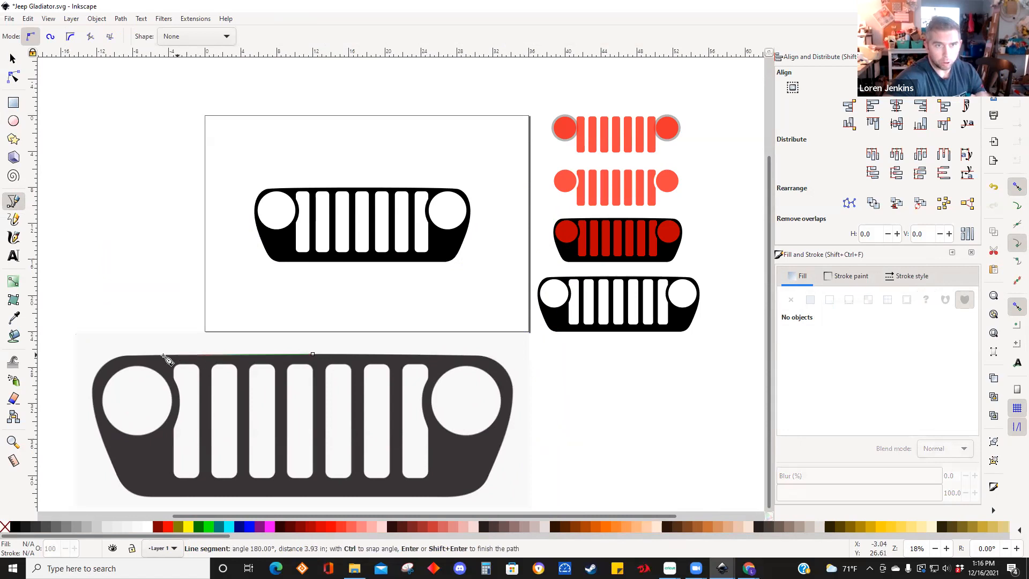
left_click(152, 356)
left_click(93, 384)
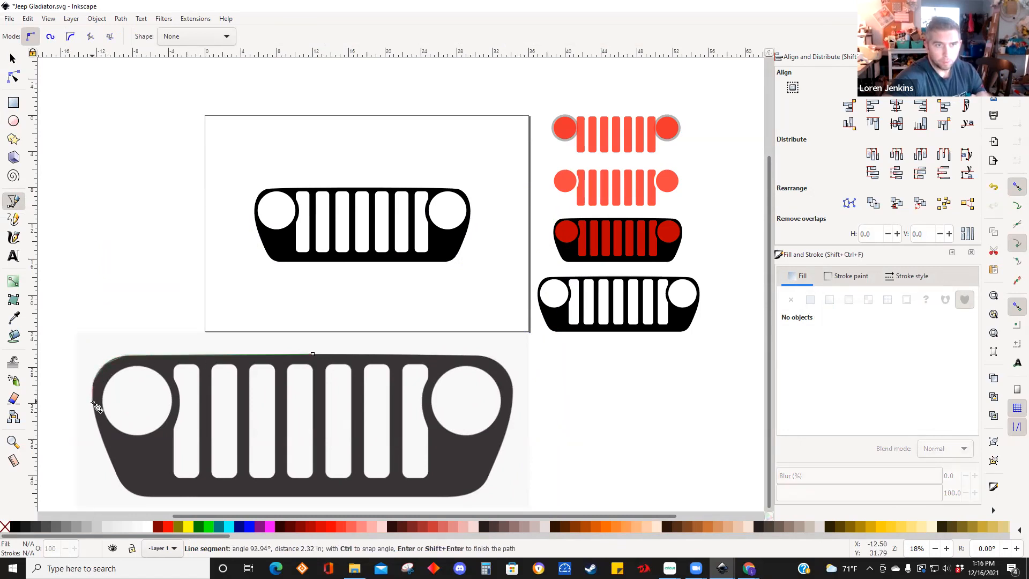
left_click(129, 490)
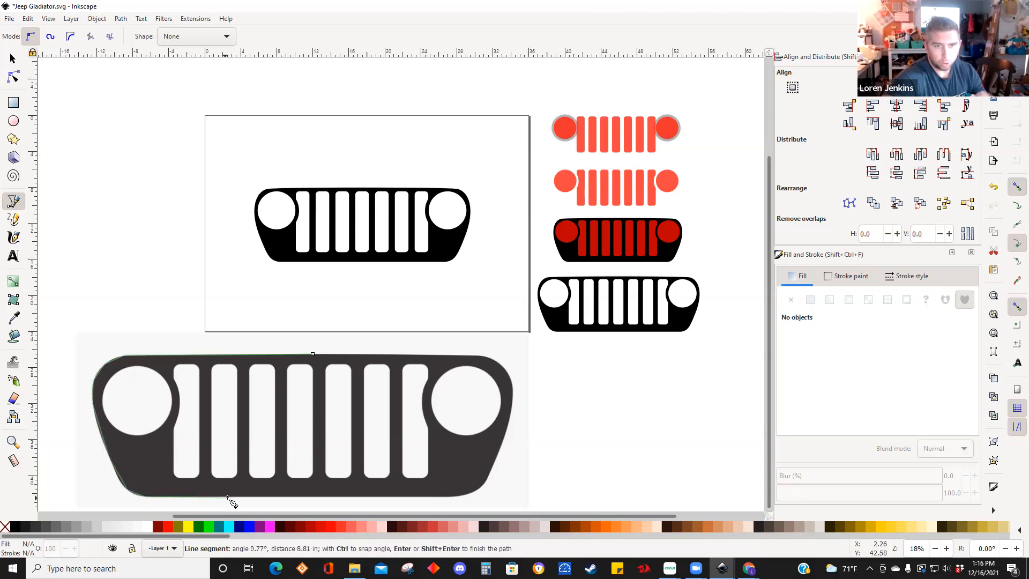
left_click(312, 497)
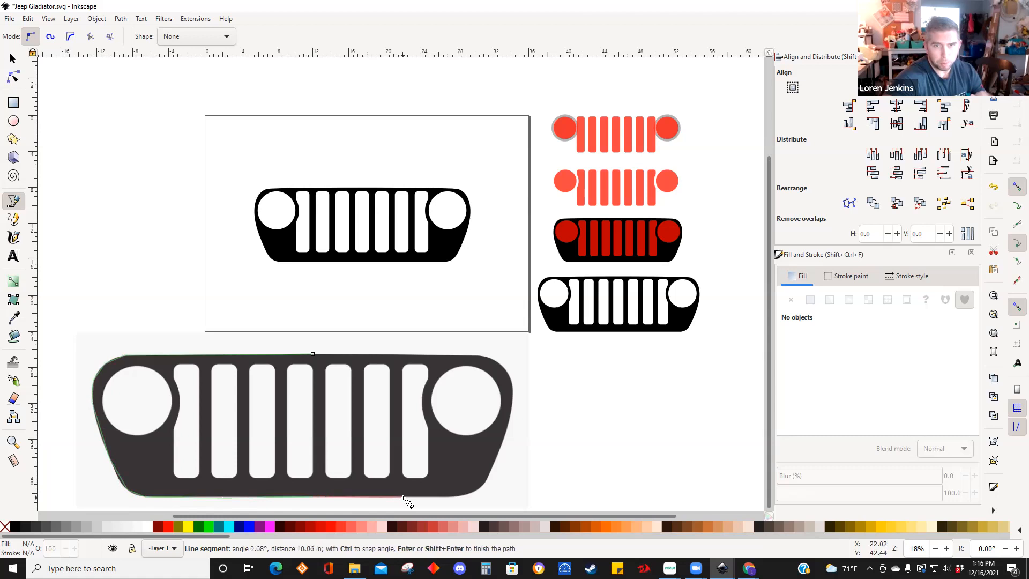
left_click(453, 497)
left_click(487, 485)
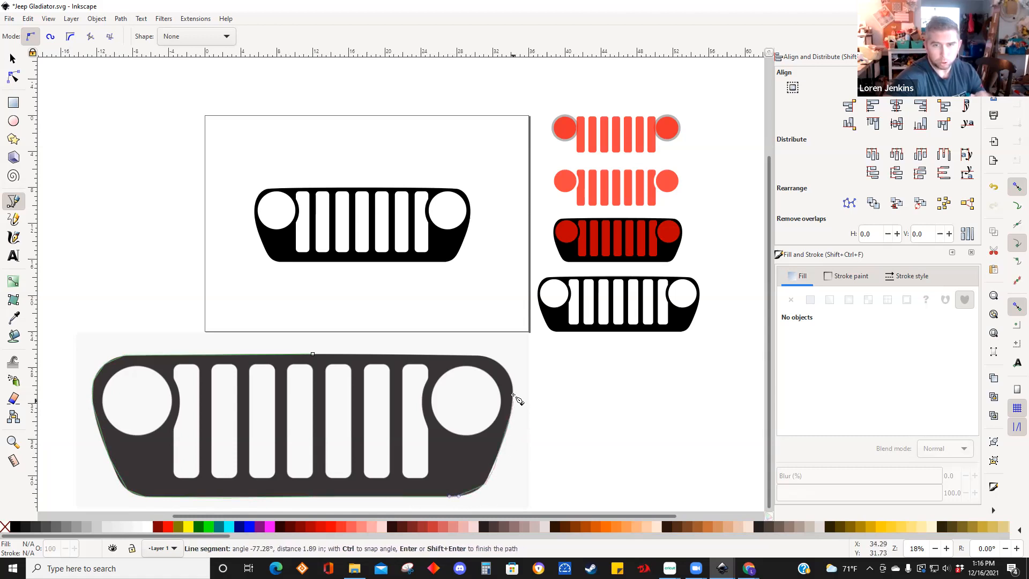
left_click(477, 354)
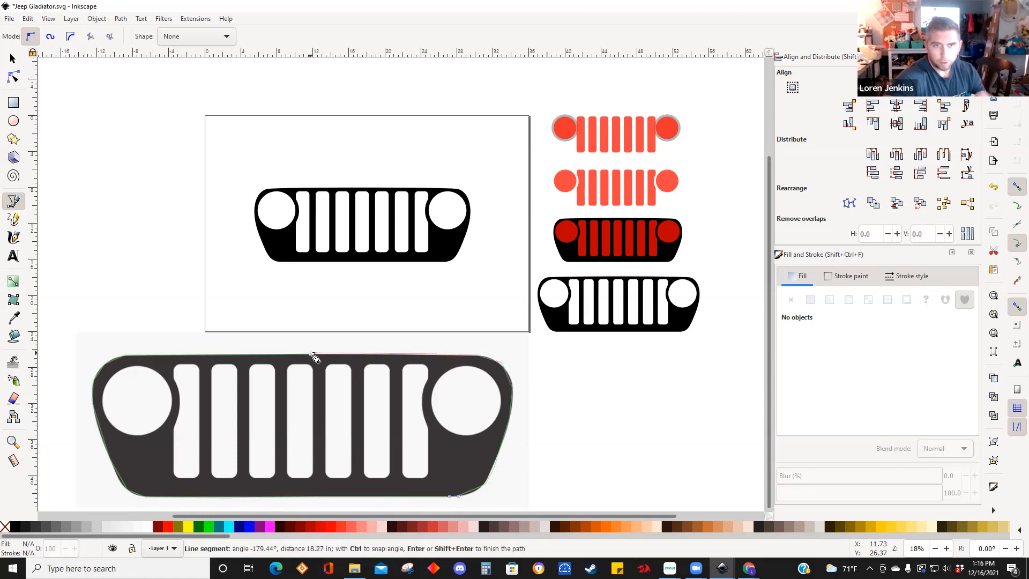
left_click(313, 356)
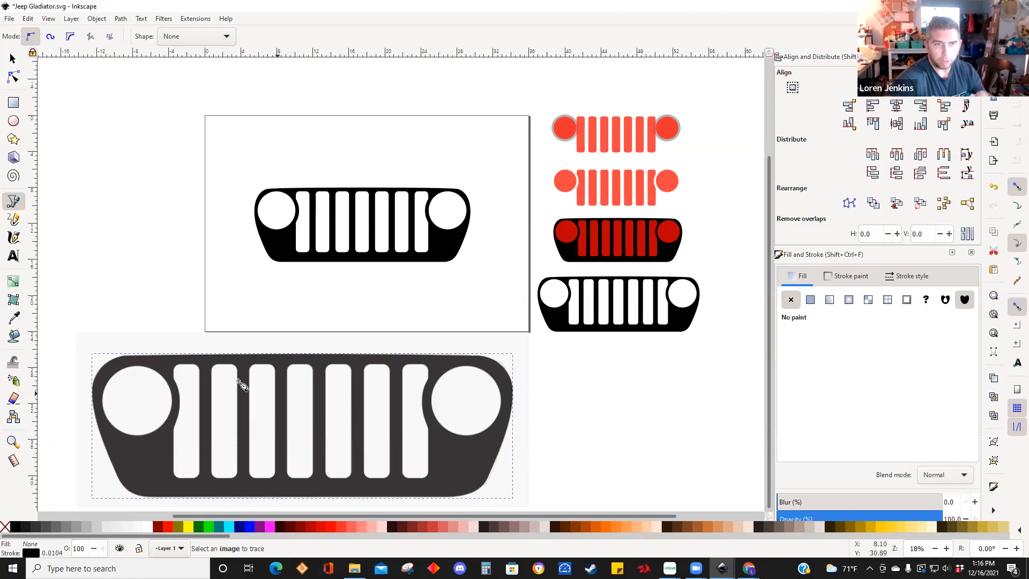
Fill the traced grille outline with grey 999999 at alpha 65 and make all its nodes symmetric.
left_click(72, 525)
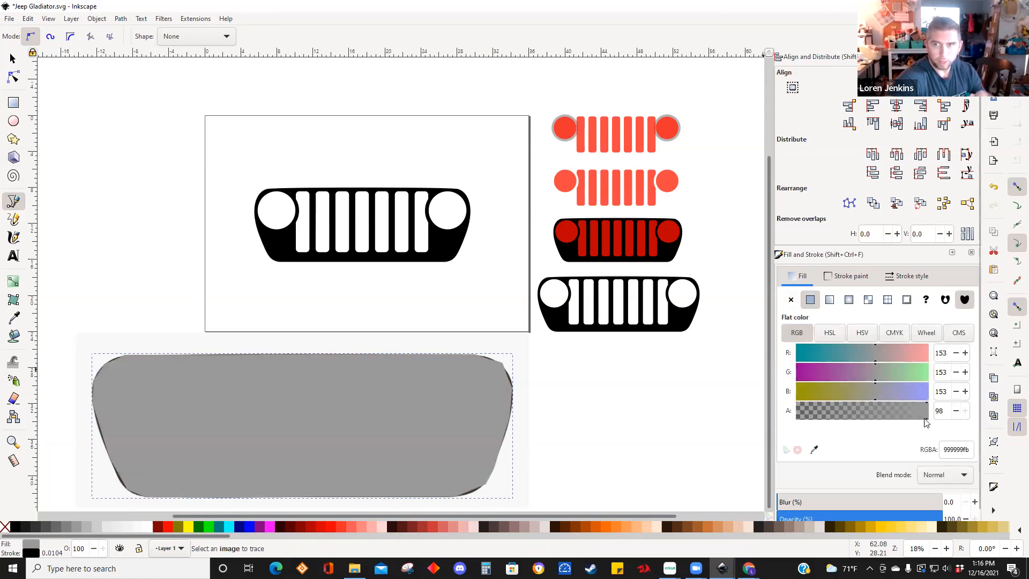
left_click_drag(926, 422, 884, 422)
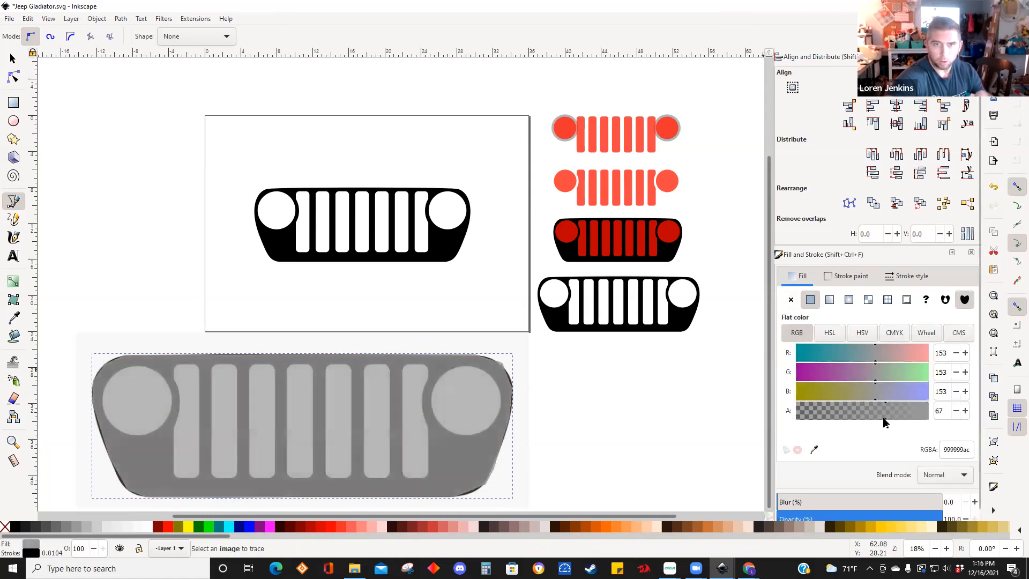
left_click(13, 79)
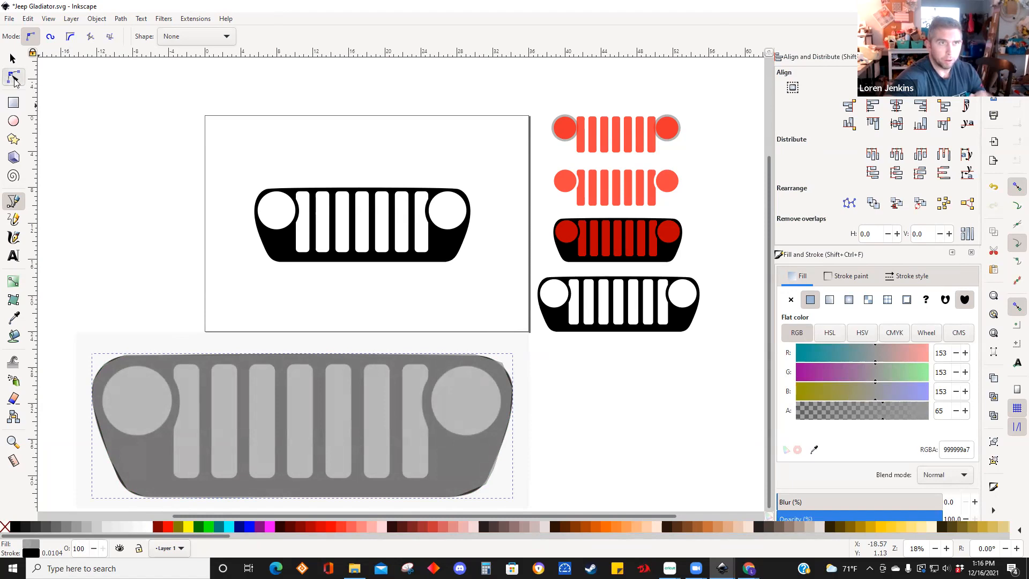
left_click(503, 363)
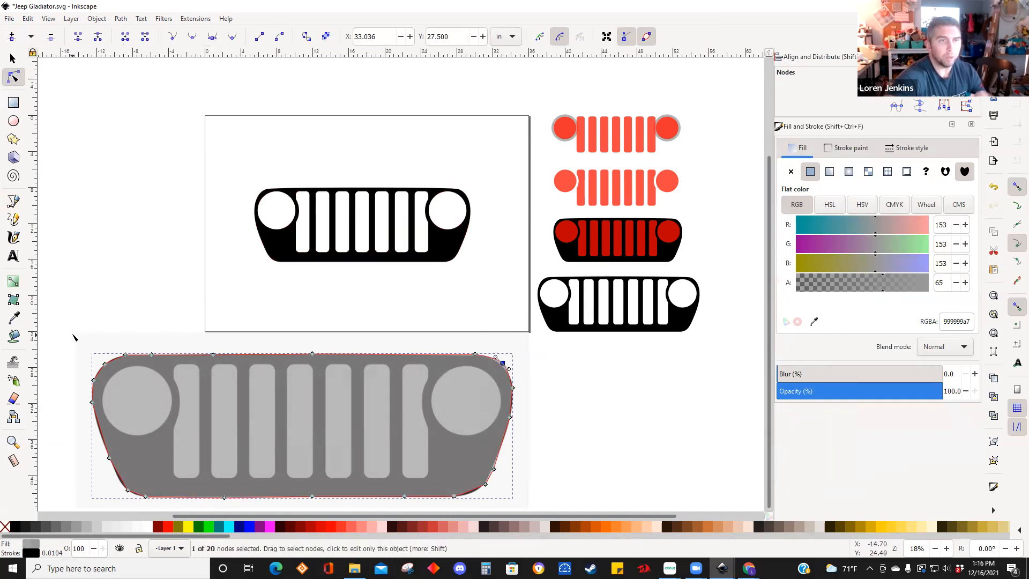
left_click_drag(67, 332, 553, 507)
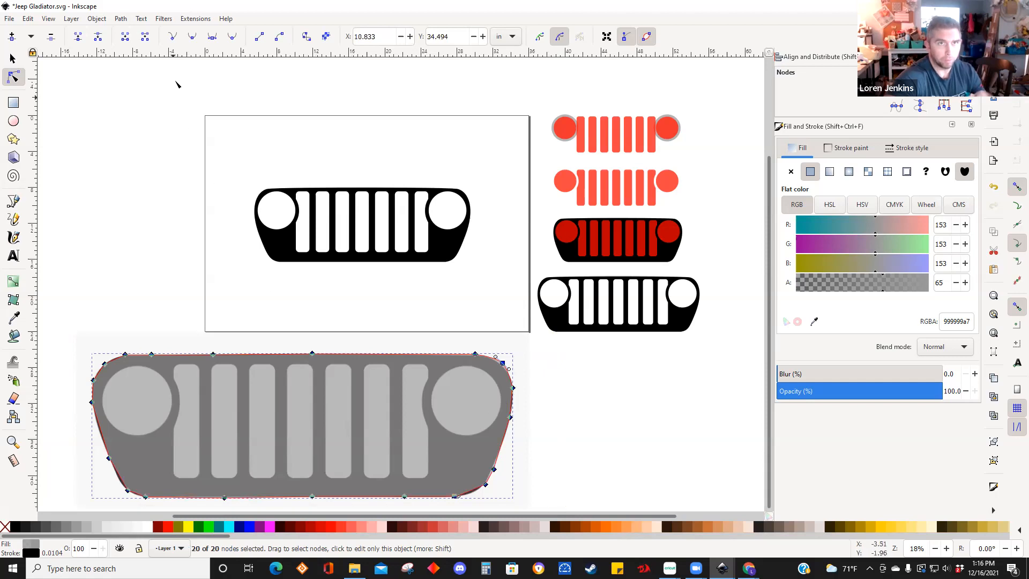
left_click(212, 39)
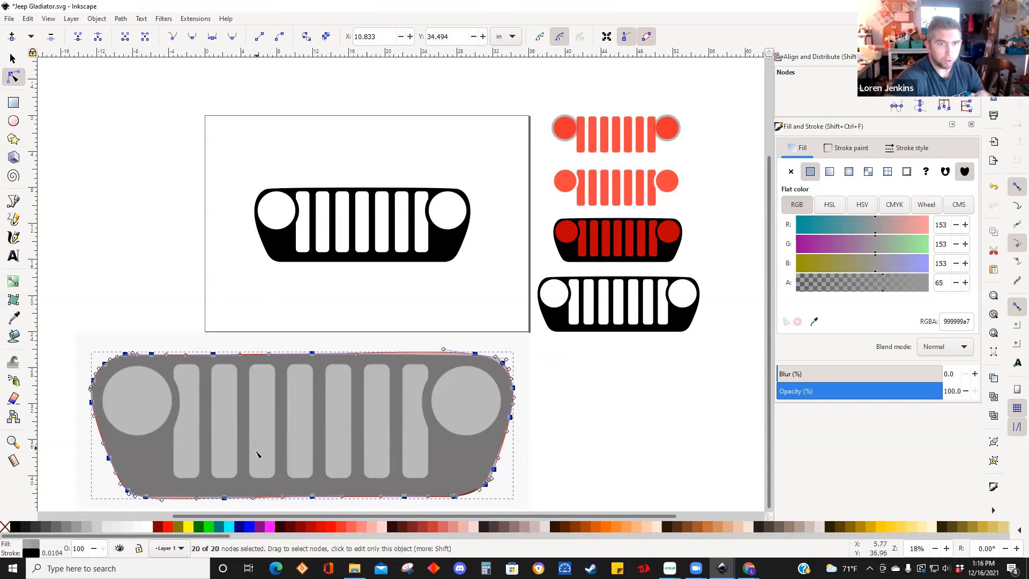
left_click(542, 458)
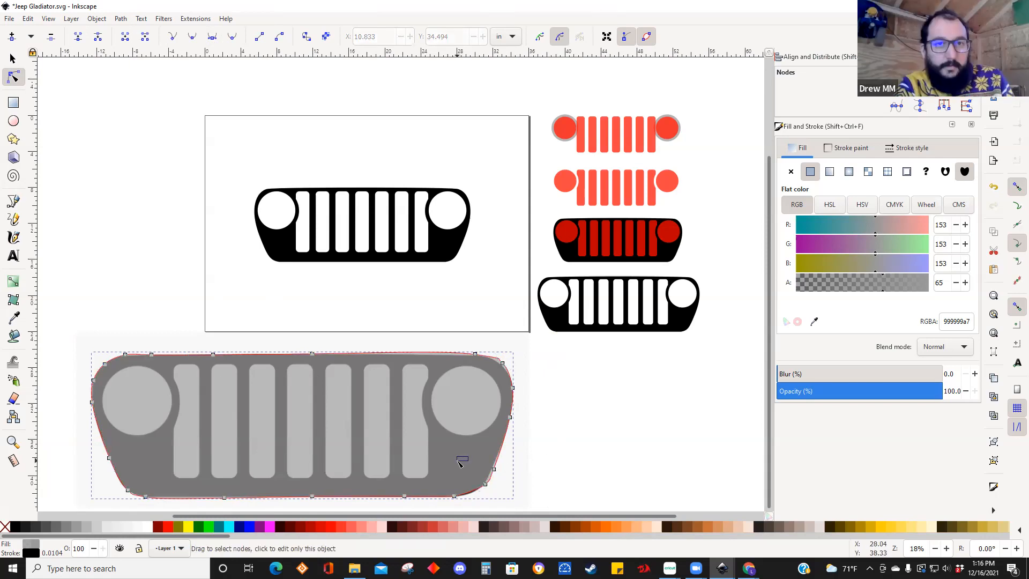
Delete the extra node on the lower-right corner of the traced grille outline.
left_click(14, 59)
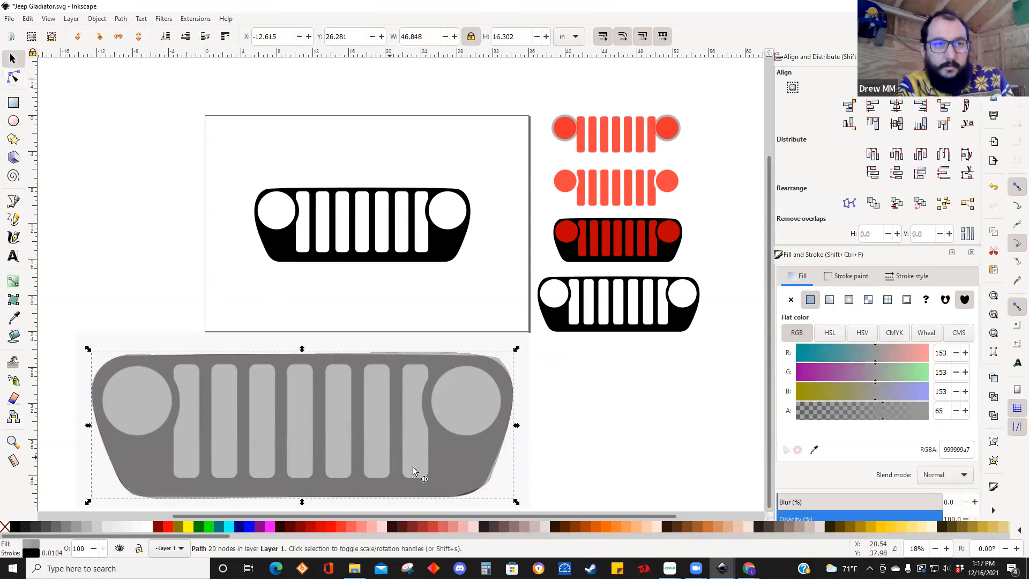
mouse_move(434, 465)
left_mouse_down()
mouse_move(435, 477)
mouse_move(503, 465)
mouse_move(434, 465)
left_mouse_up()
left_click(13, 78)
left_click(485, 485)
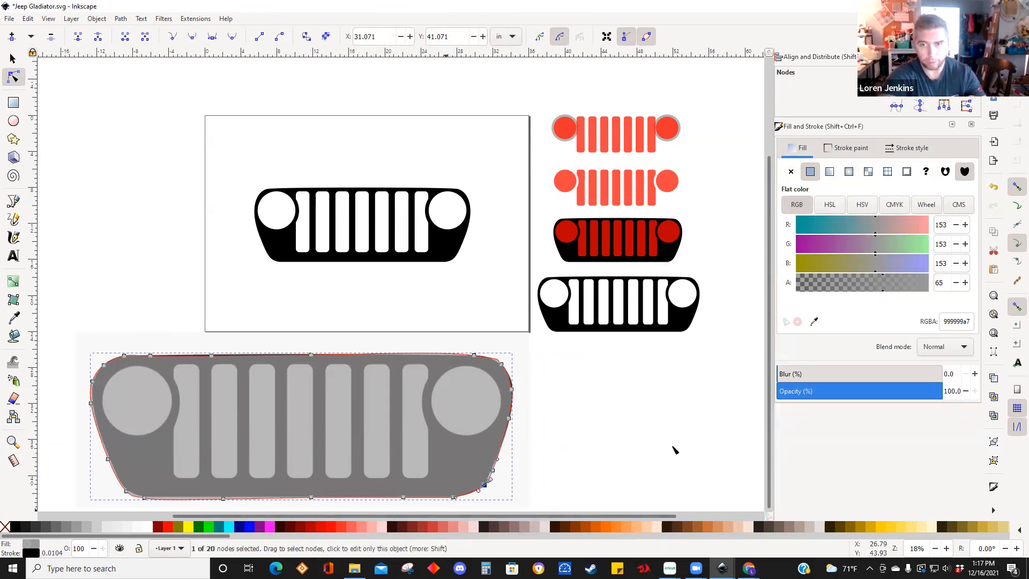
left_click(947, 548)
left_click(947, 549)
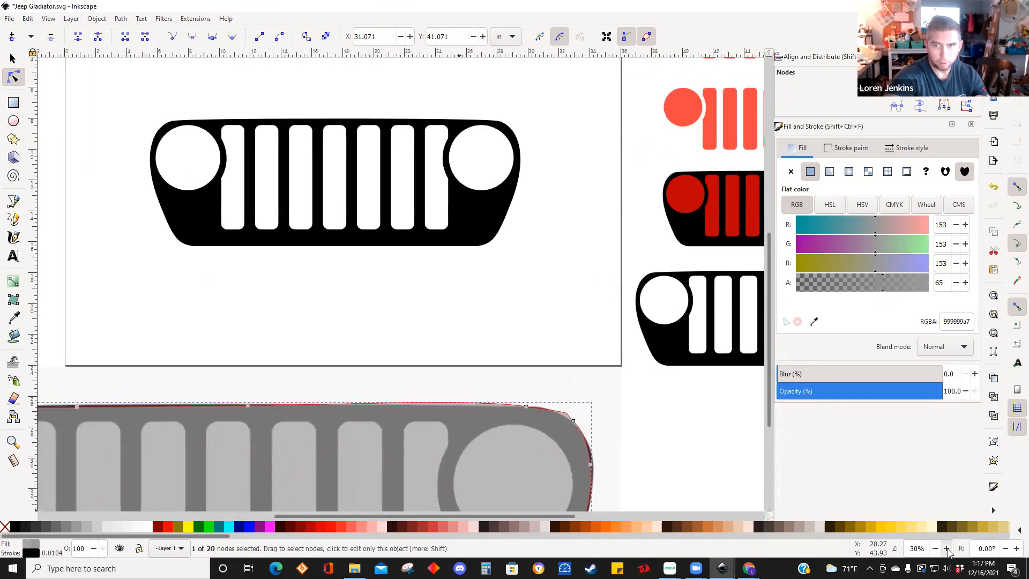
left_click(946, 549)
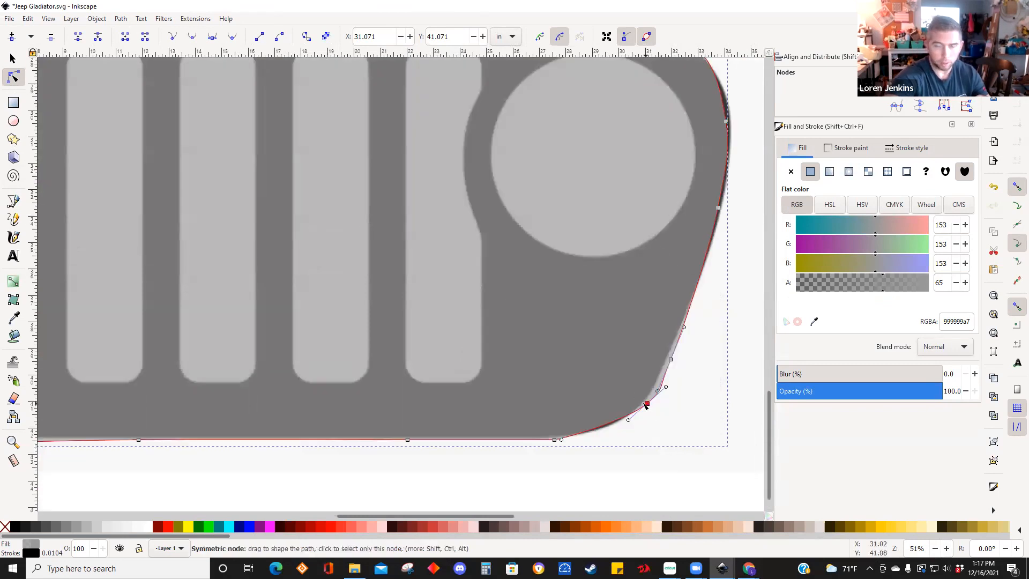
key("Delete")
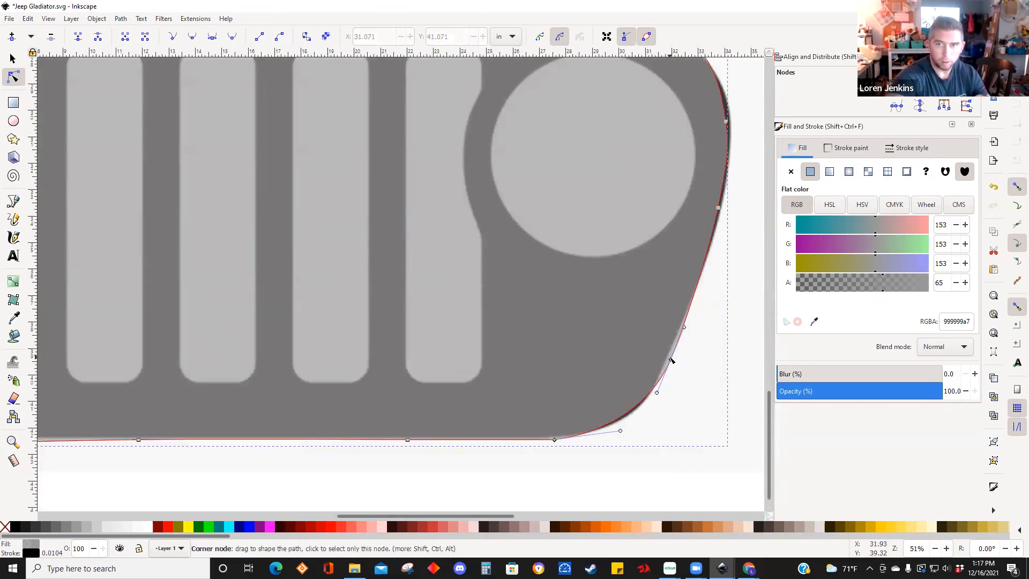
Adjust the nodes and handles around the lower-right corner and bottom edge so the outline follows the grille image.
left_click_drag(671, 360, 645, 416)
left_click_drag(555, 439, 556, 437)
left_click_drag(621, 428, 622, 431)
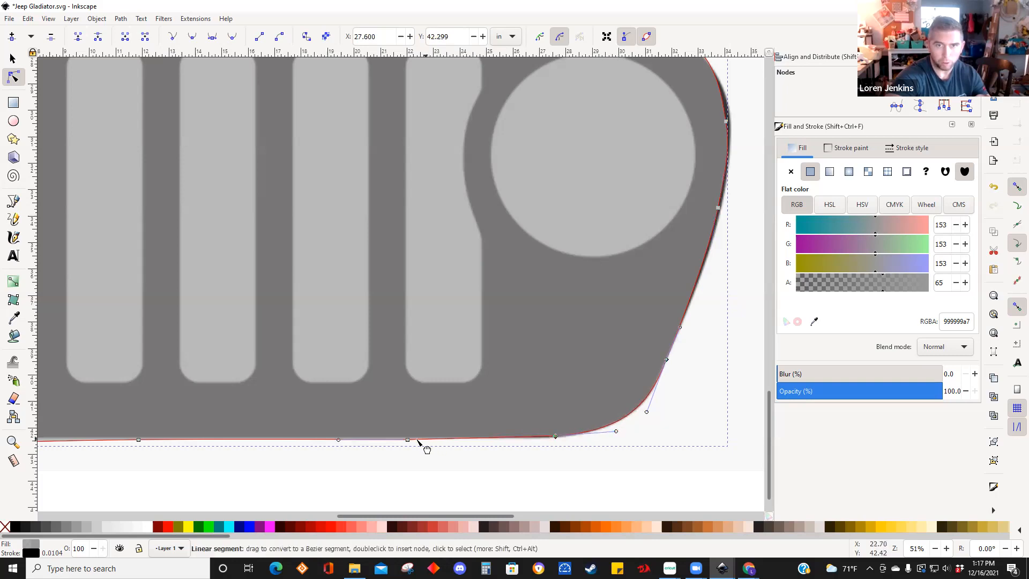
left_click_drag(409, 442, 410, 442)
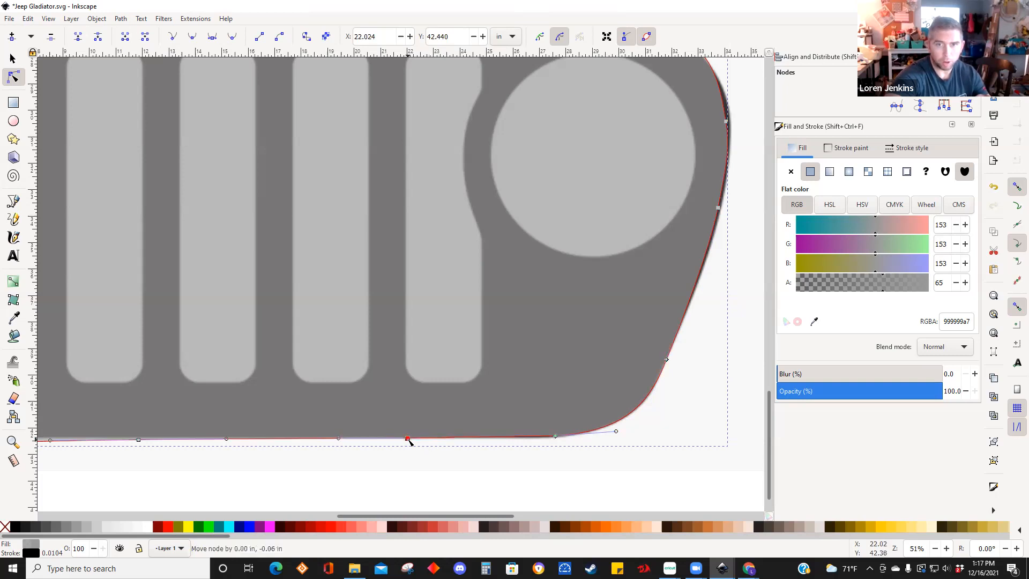
left_click_drag(556, 437, 605, 439)
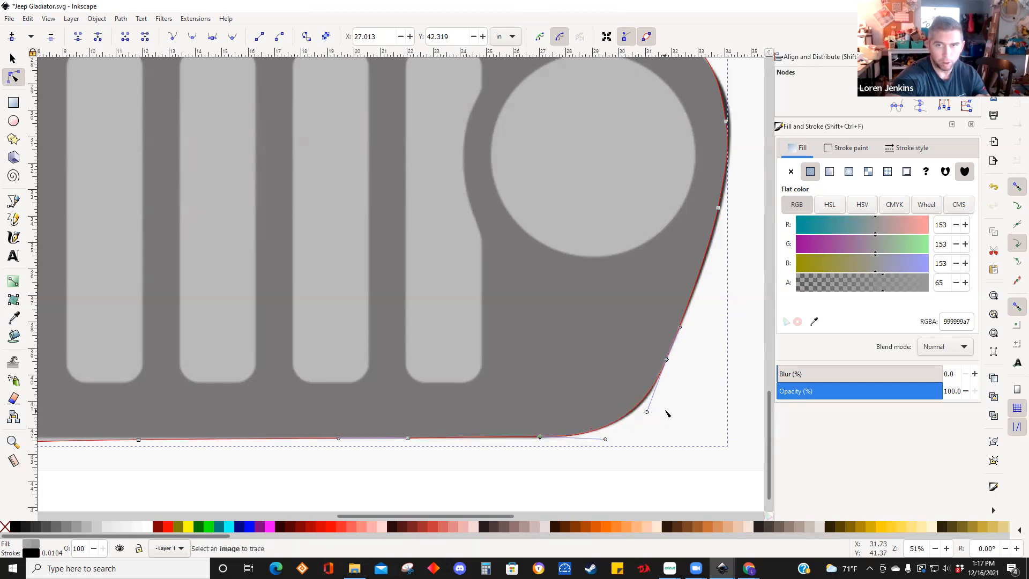
left_click_drag(647, 412, 646, 415)
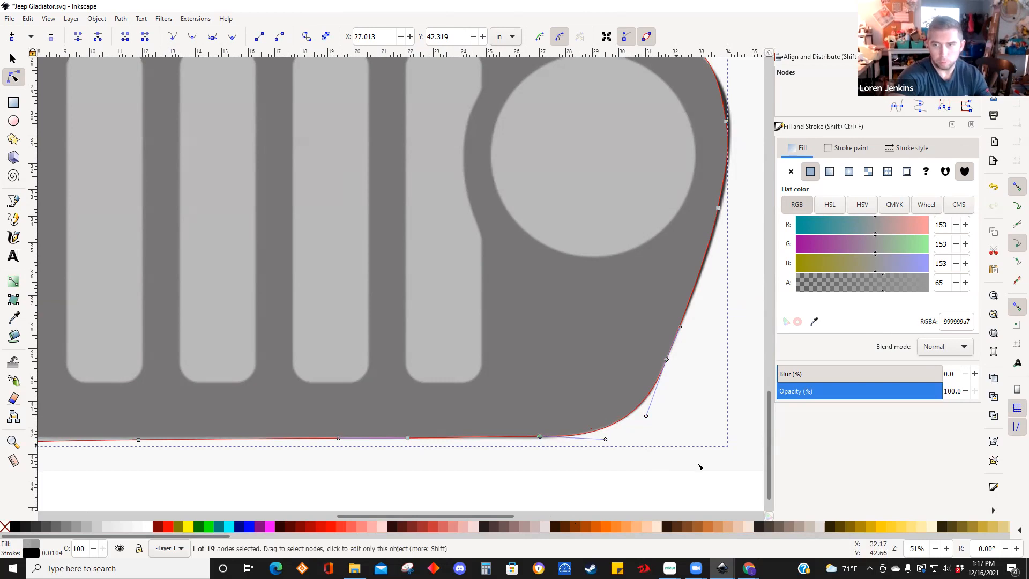
Move the outline's top and bottom middle nodes onto the centre of the grille's middle slot.
left_click(936, 550)
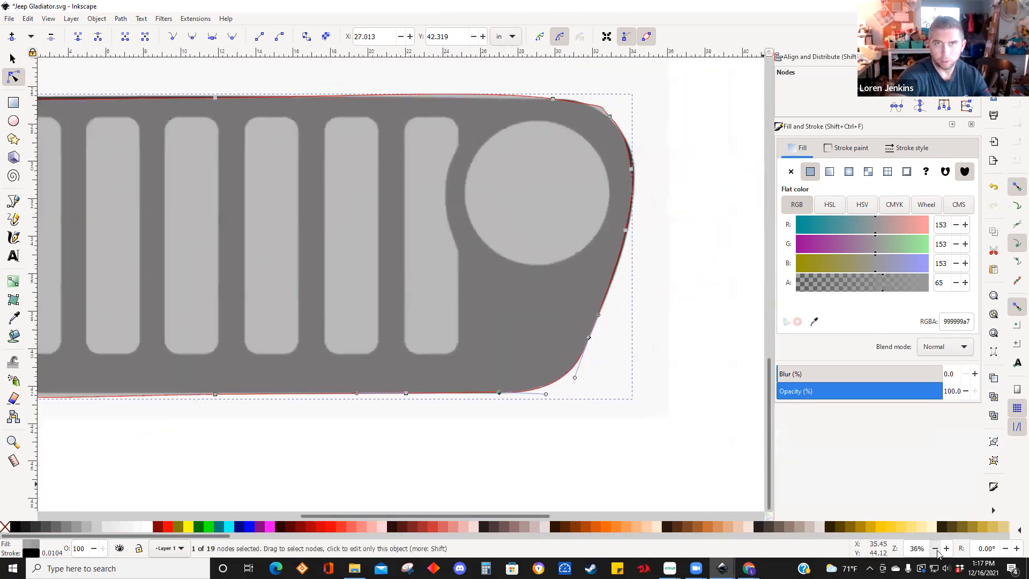
left_click(936, 550)
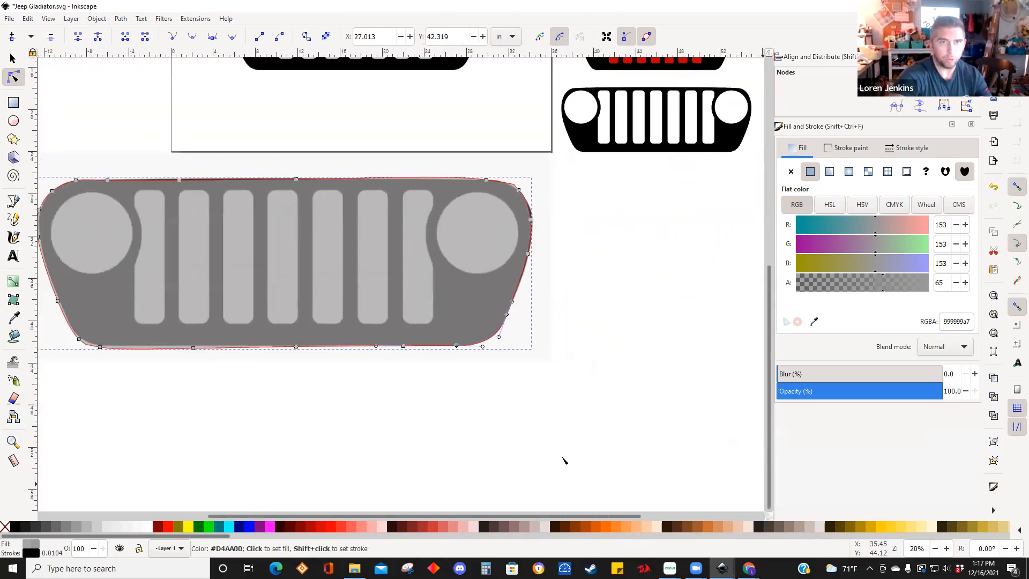
left_click_drag(297, 182, 285, 181)
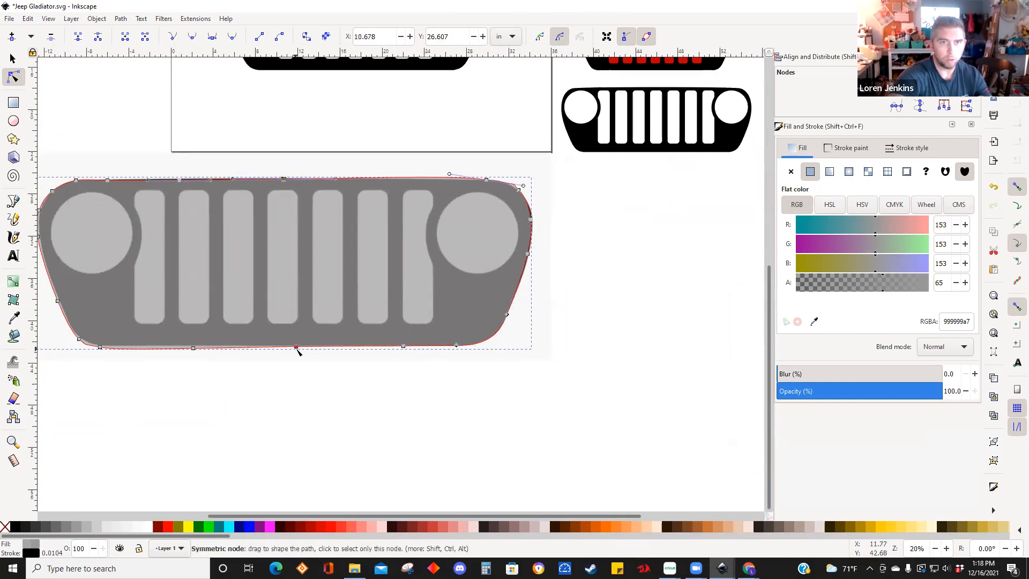
left_click_drag(296, 348, 282, 349)
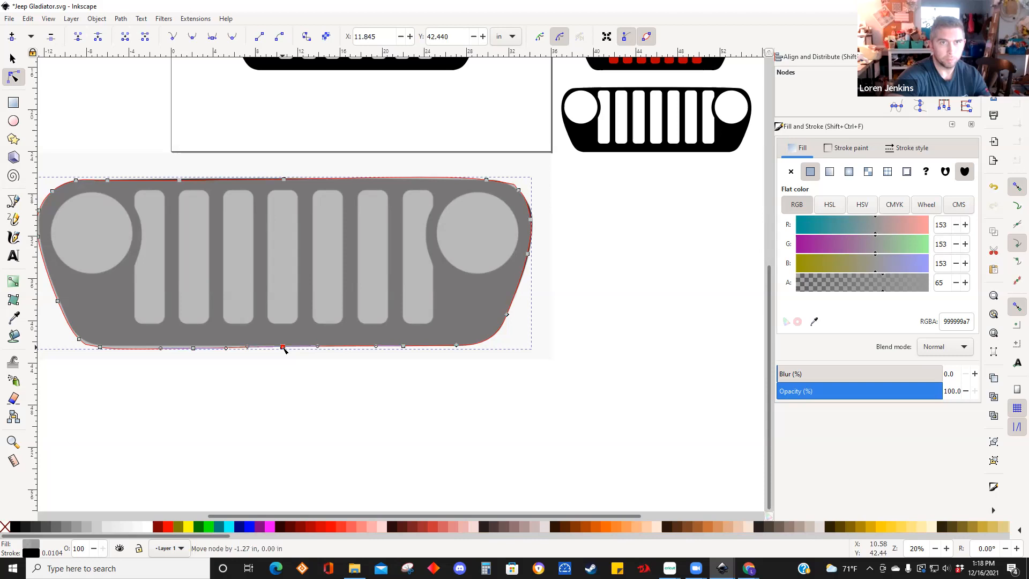
Delete all outline nodes on the left half of the grille, keeping the two centre nodes.
left_click_drag(391, 517, 317, 516)
left_click_drag(102, 137, 367, 414)
key("Delete")
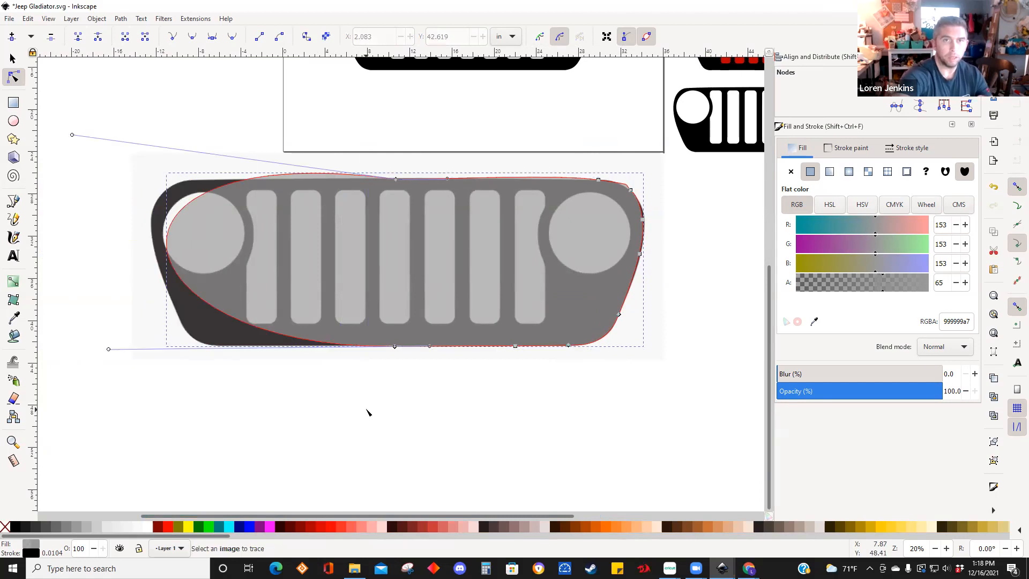
Make the two centre nodes corner nodes and align them on a common vertical line.
left_click_drag(371, 155, 419, 379)
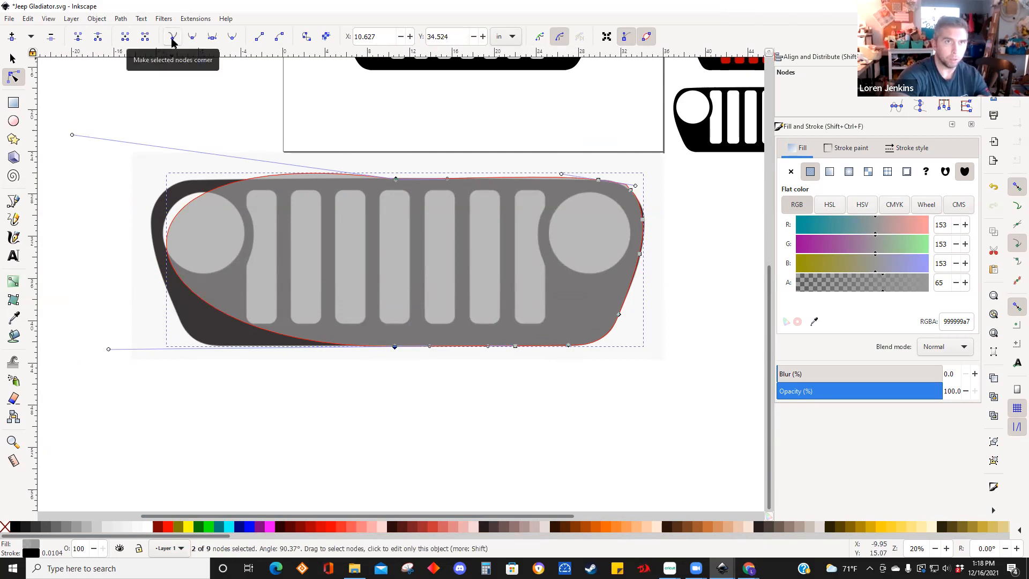
left_click(172, 40)
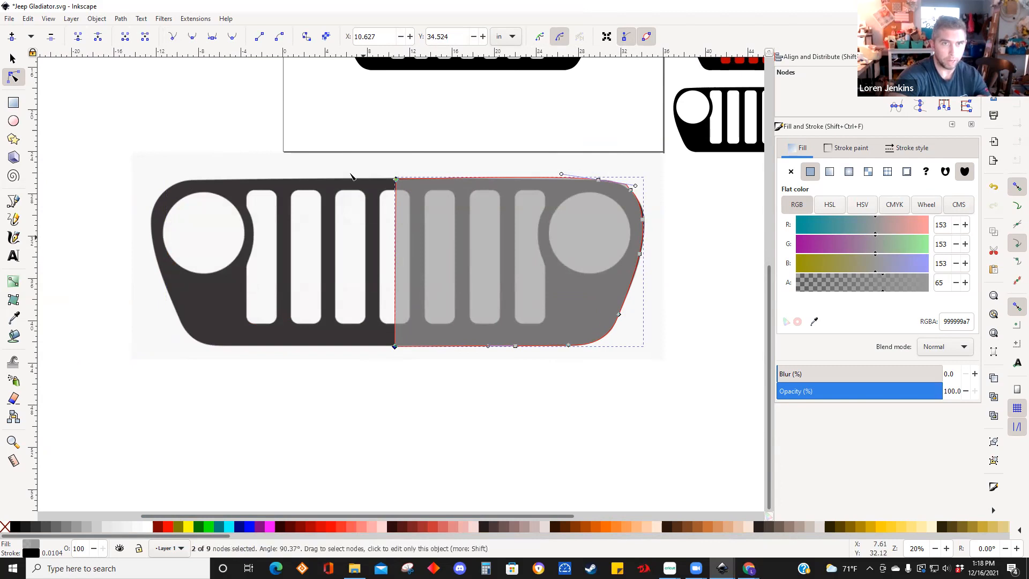
left_click_drag(363, 167, 413, 363)
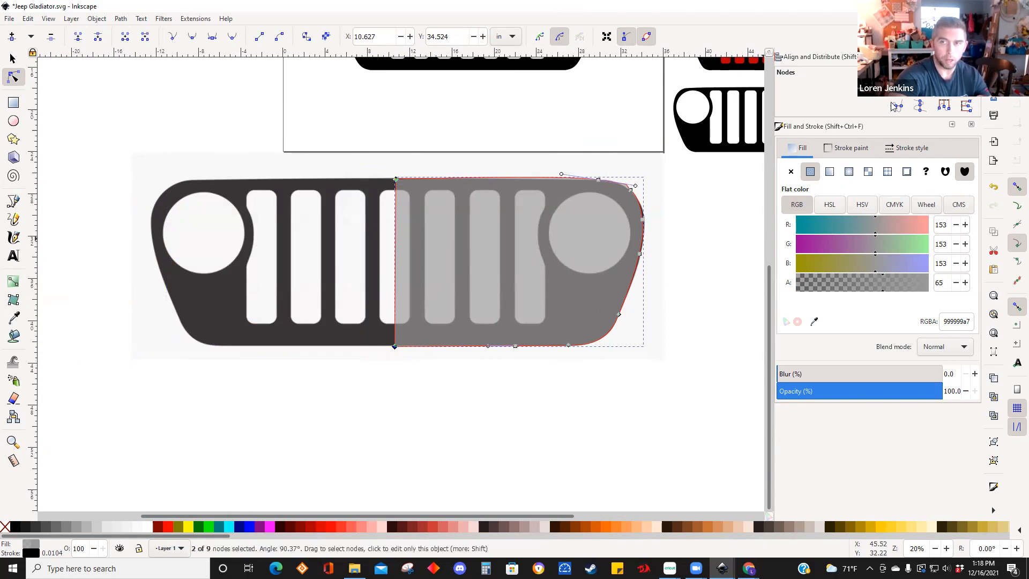
left_click(994, 511)
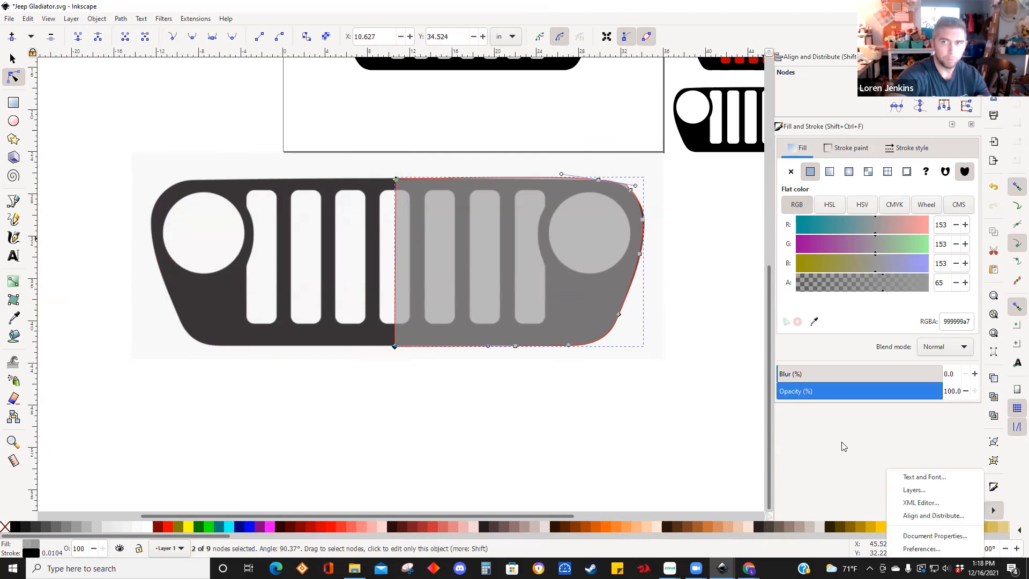
left_click(922, 107)
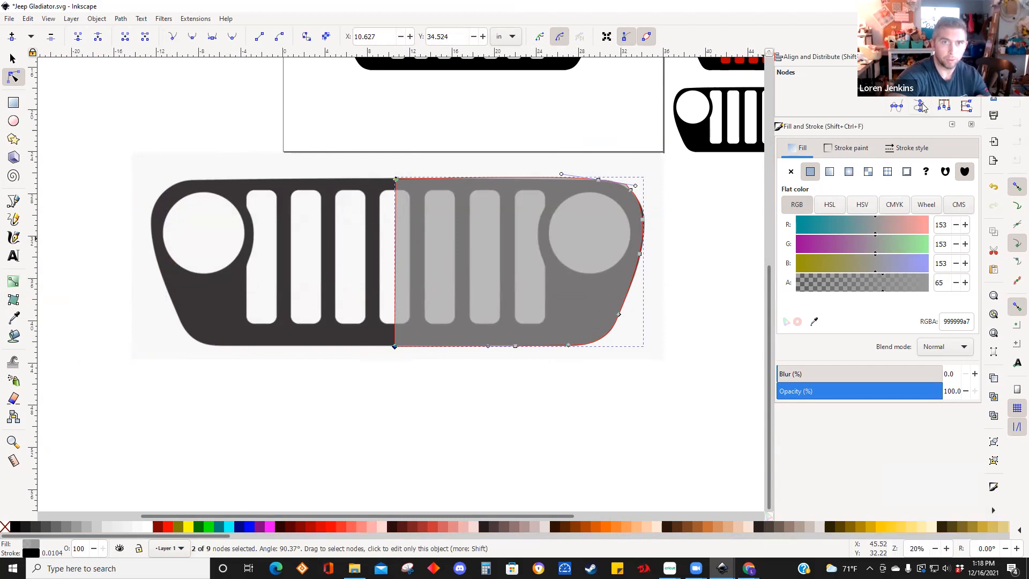
left_click(922, 107)
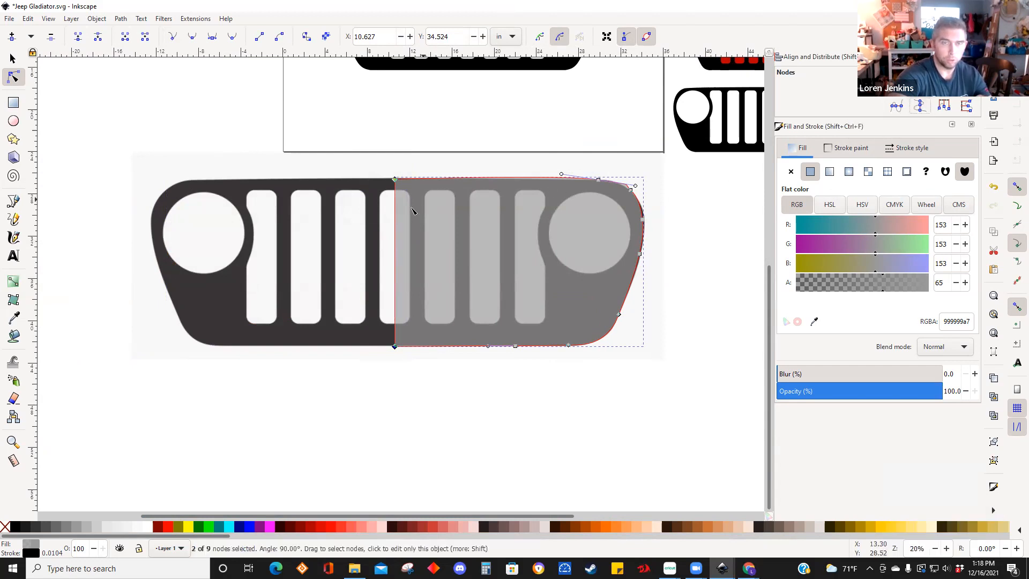
Place a horizontally flipped copy of the half outline over the grille's left side, meeting the original at the centre line.
left_click(9, 58)
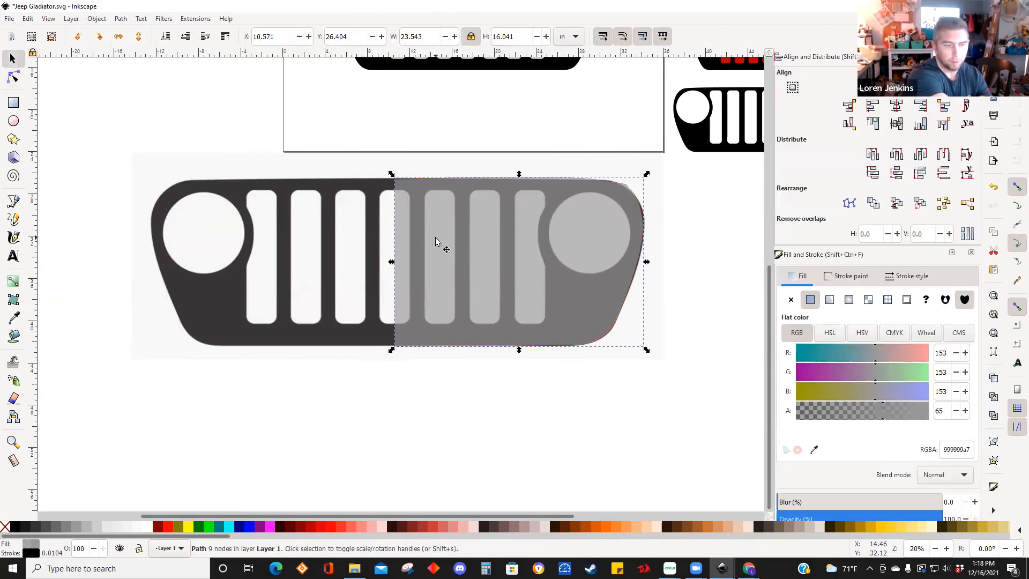
key("ctrl+v")
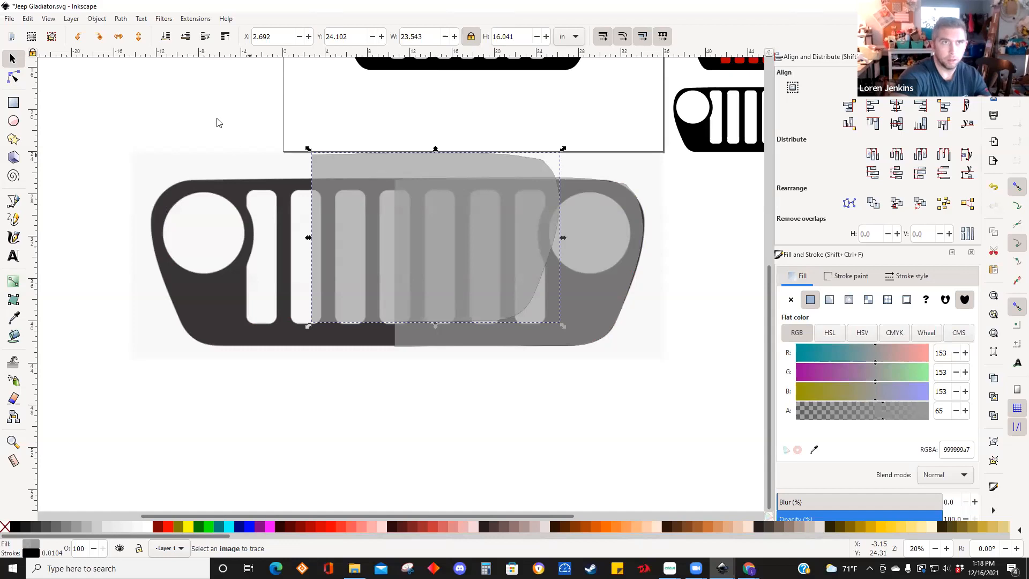
left_click(119, 36)
left_click_drag(512, 171, 344, 198)
left_click(365, 386)
Merge the two mirrored outline halves into one shape with Union.
mouse_move(92, 156)
left_mouse_down()
mouse_move(781, 409)
mouse_move(427, 361)
left_mouse_up()
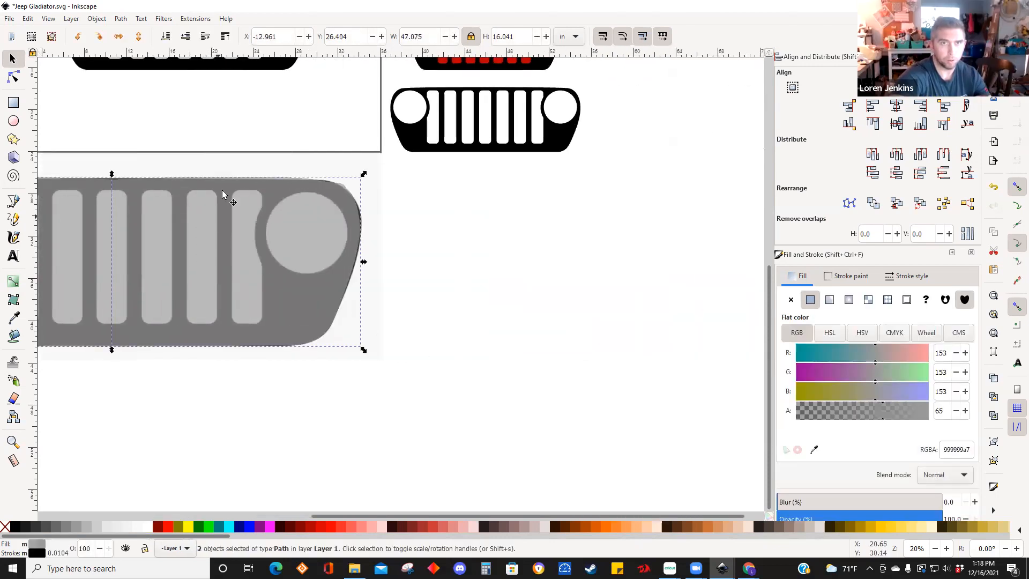
left_click(125, 19)
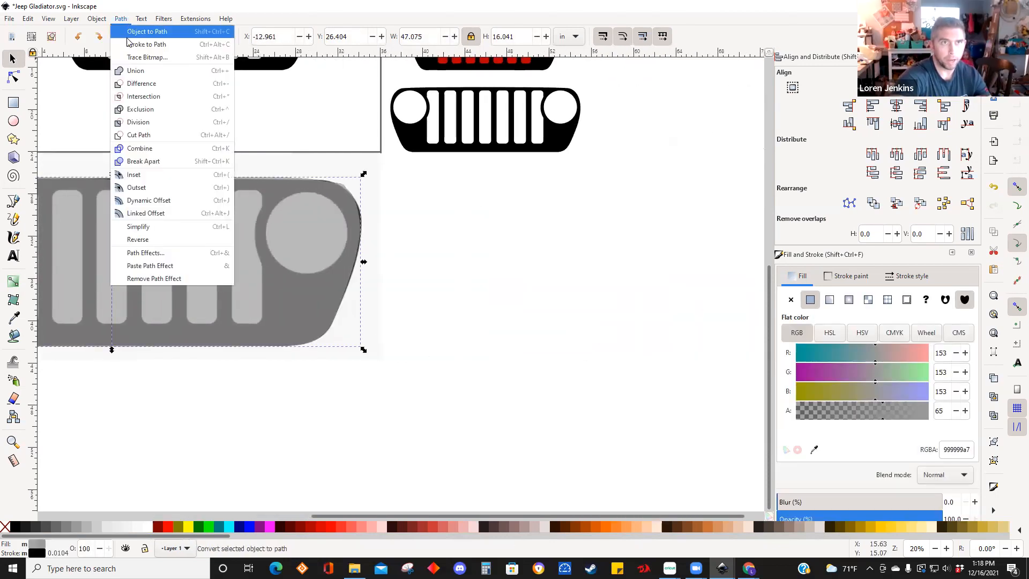
left_click(129, 72)
left_click_drag(471, 515, 377, 515)
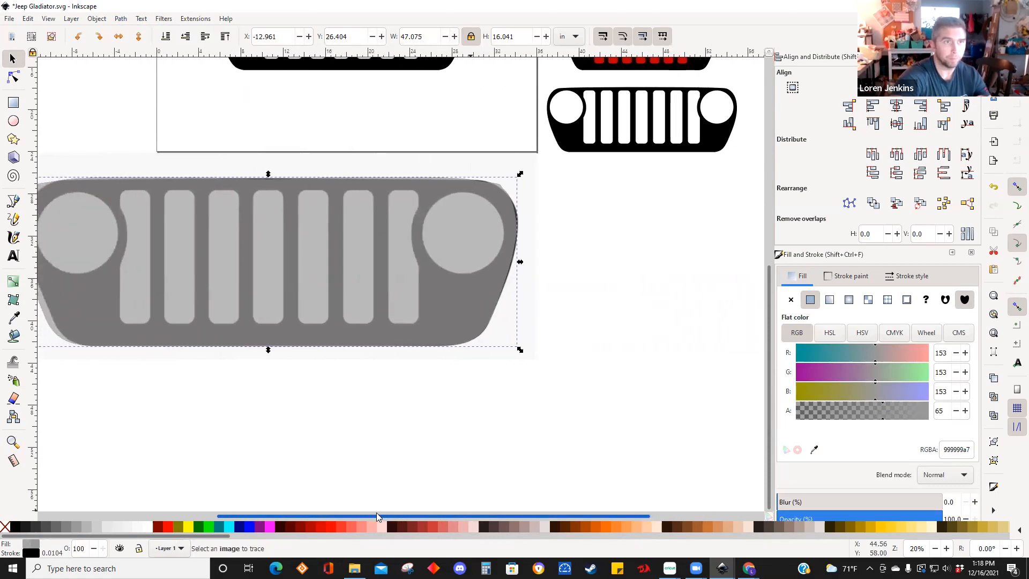
Move the merged outline off the grille image and delete it.
left_click_drag(309, 348, 362, 500)
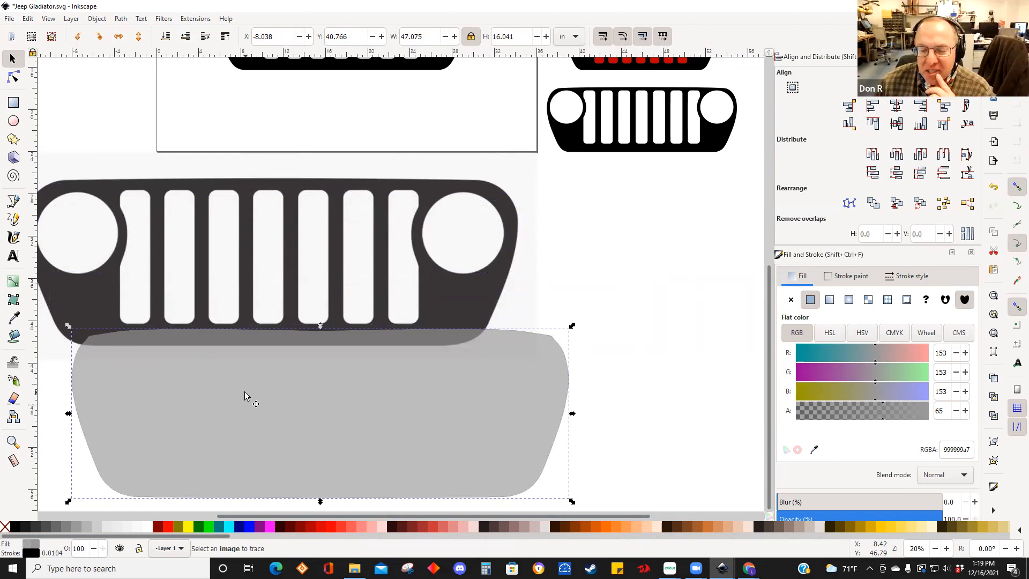
left_click_drag(197, 348, 385, 392)
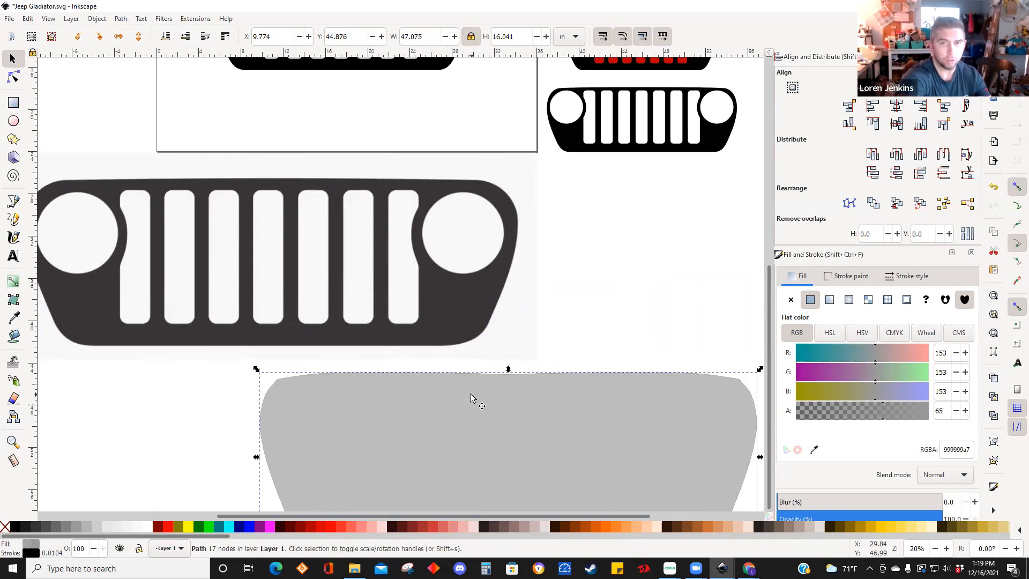
key("Delete")
Show the path nodes of the finished black grille on the page and examine their placement.
scroll(471, 394, "up", 10)
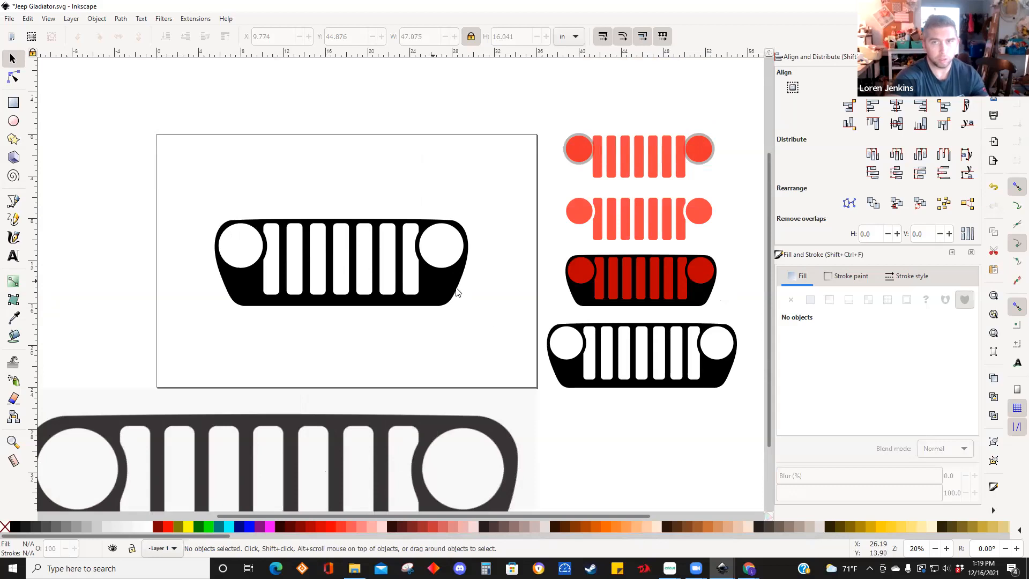
left_click(947, 548)
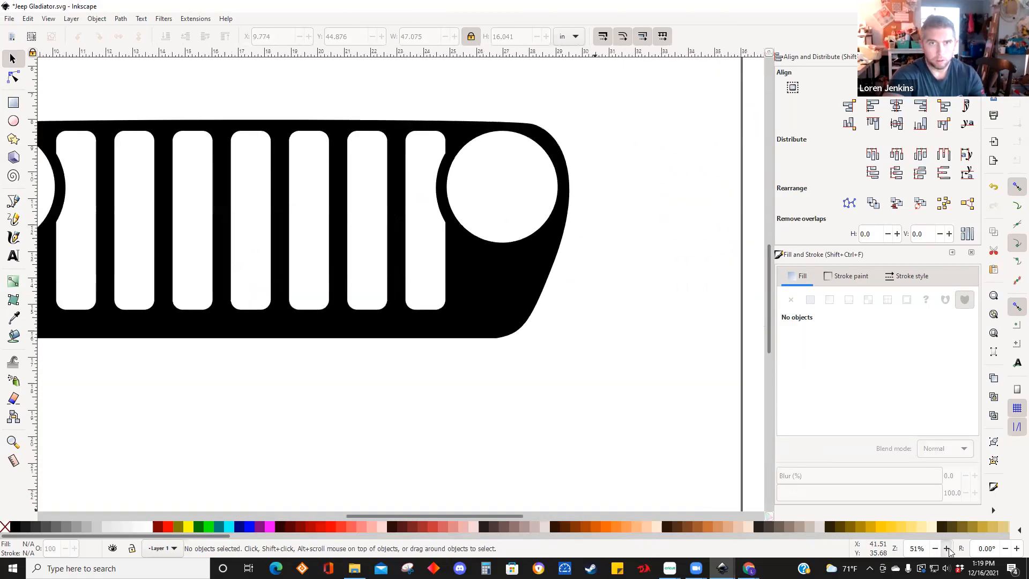
left_click(512, 317)
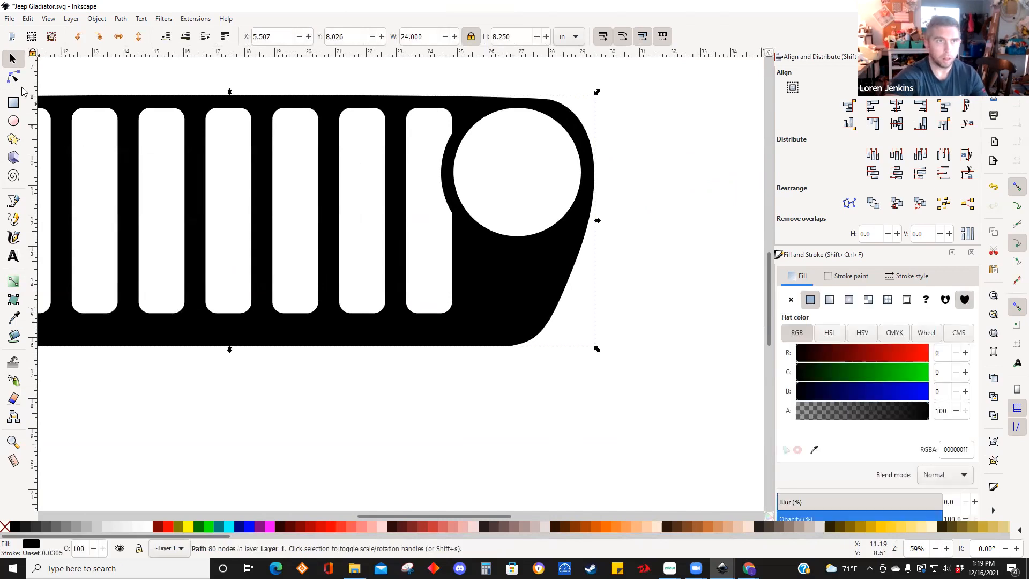
key("n")
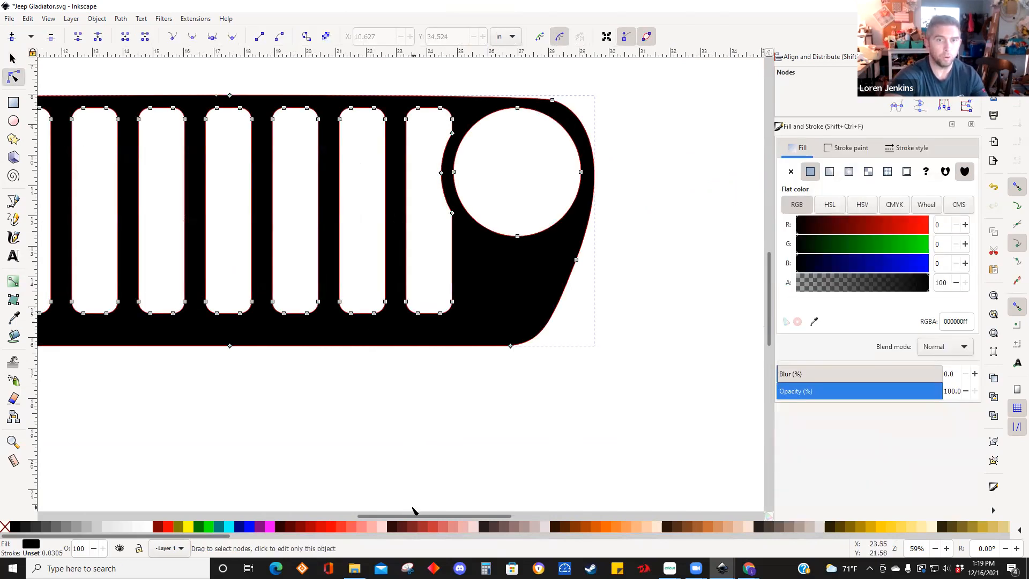
left_click_drag(405, 517, 373, 519)
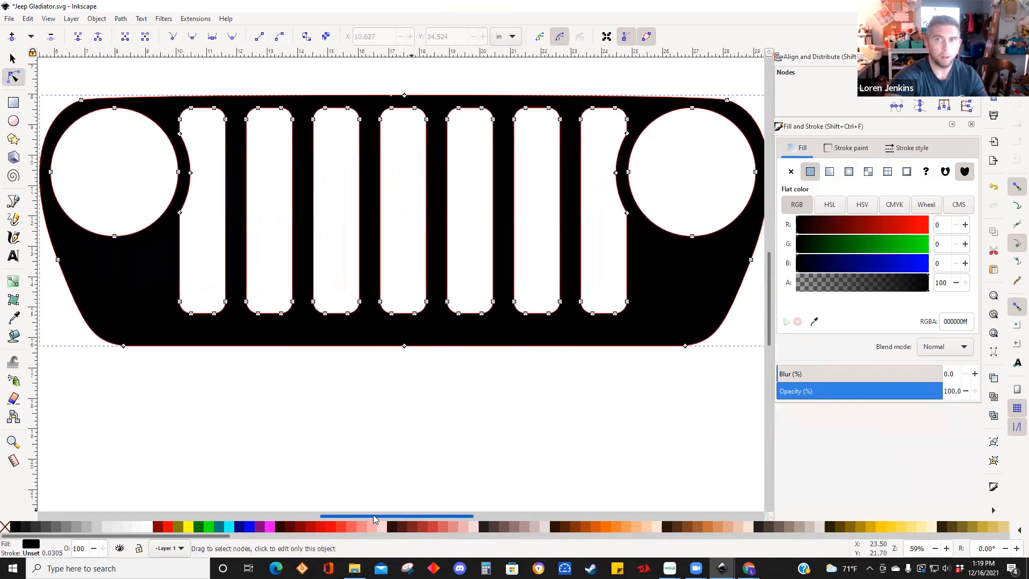
left_click(935, 548)
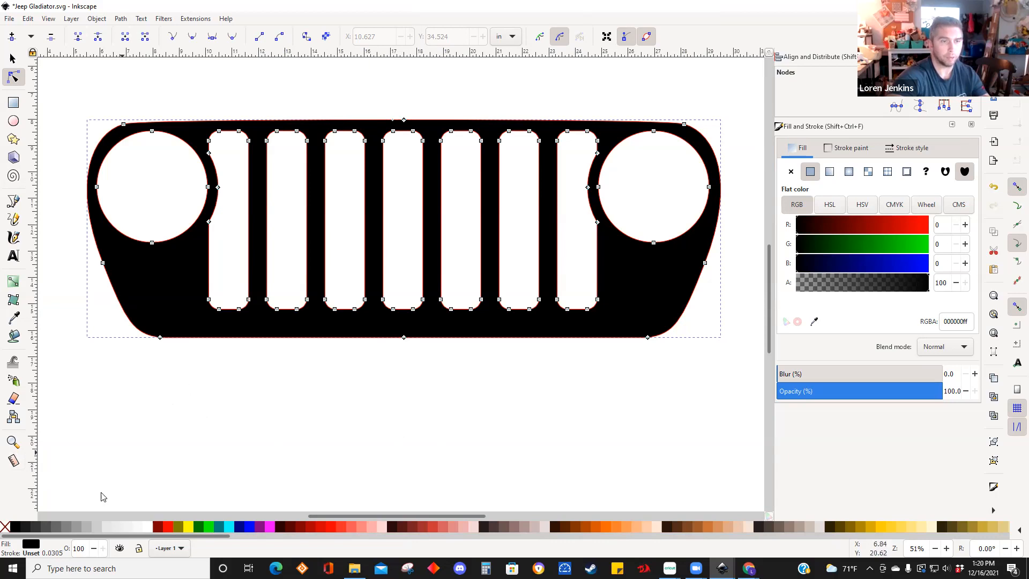
Measure across the black band between the left headlight and the first slot with the Measurement tool.
left_click(13, 462)
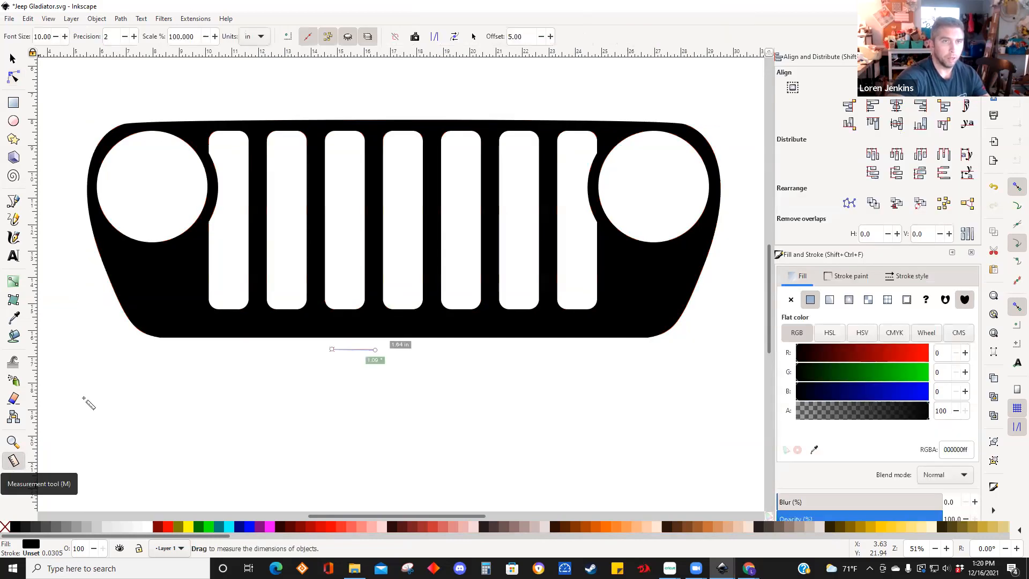
left_click_drag(186, 199, 228, 211)
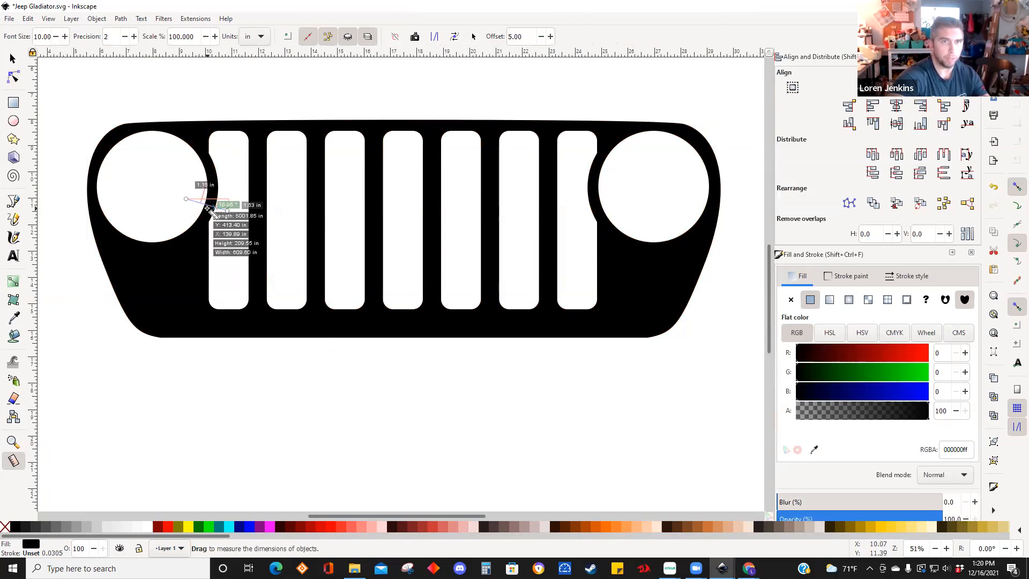
Measure across the bands on both sides of the left headlight and the bar between the first two grille slots.
left_click(946, 548)
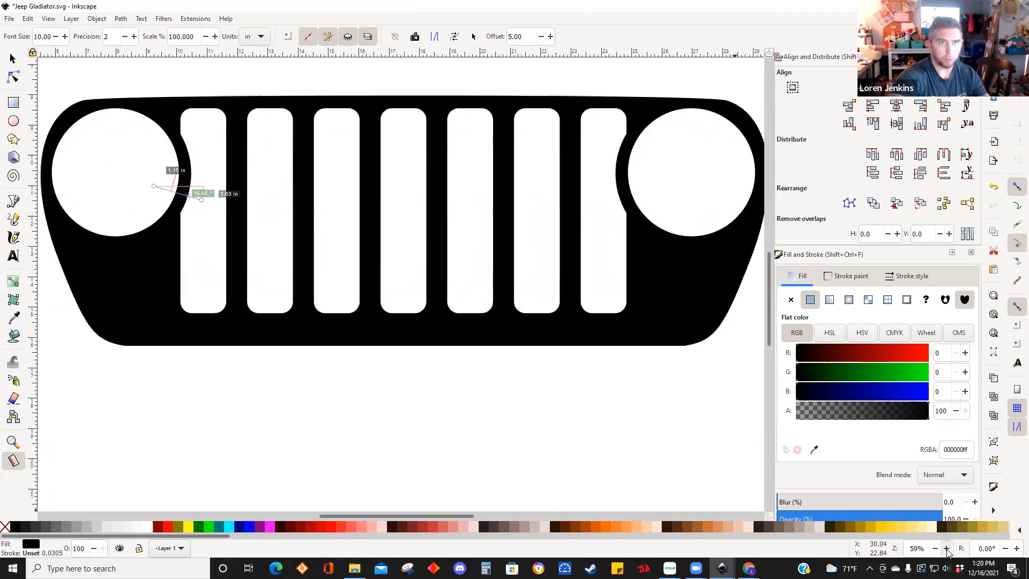
left_click_drag(437, 516, 423, 518)
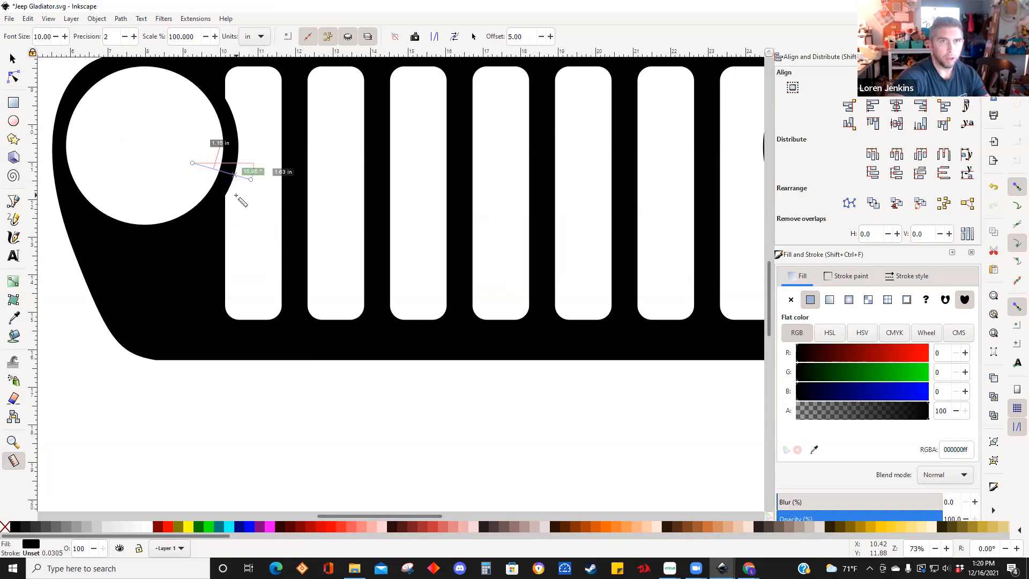
left_click_drag(203, 156, 253, 155)
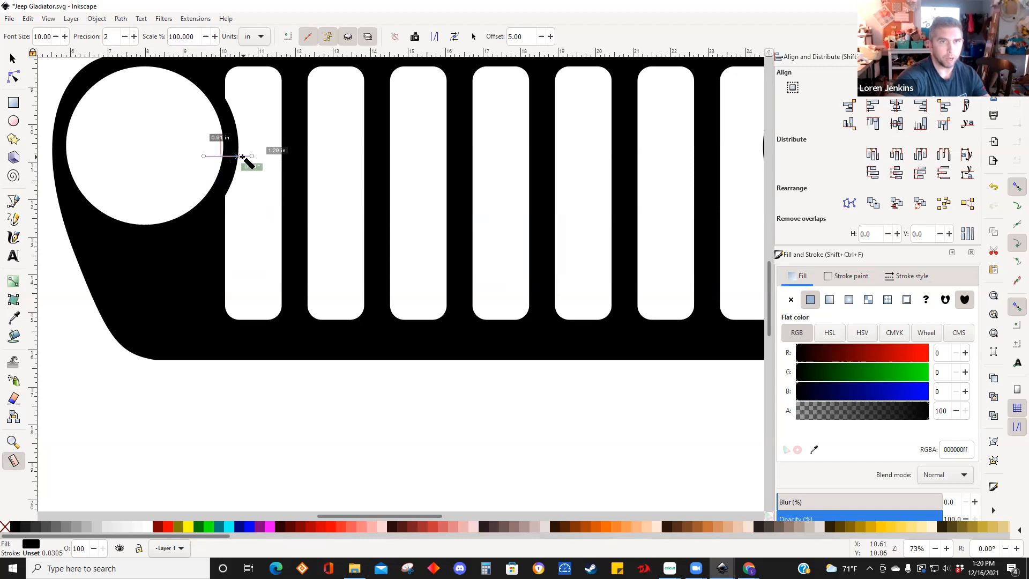
left_click_drag(272, 221, 322, 222)
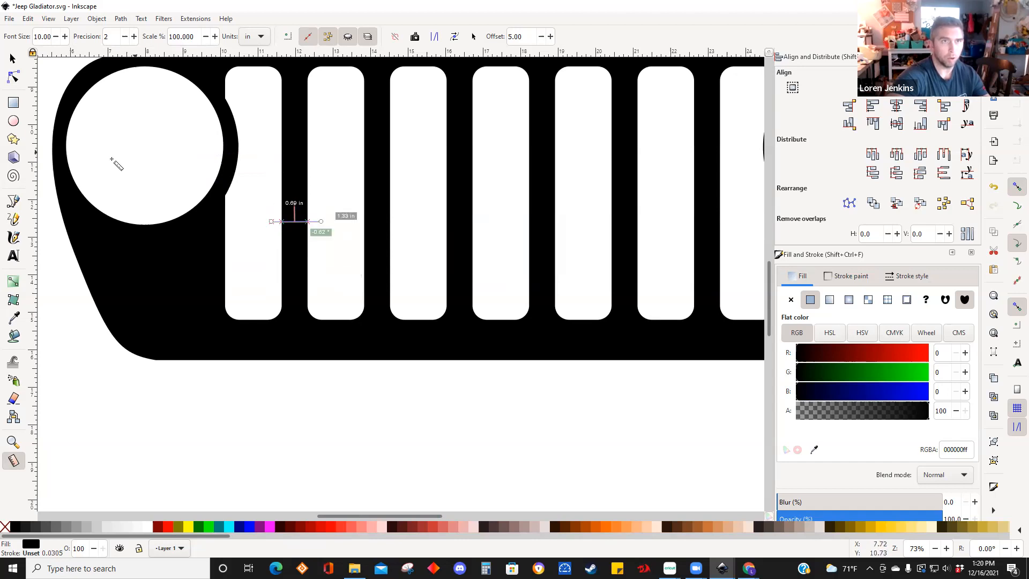
mouse_move(47, 136)
left_mouse_down()
mouse_move(86, 137)
mouse_move(39, 138)
left_mouse_up()
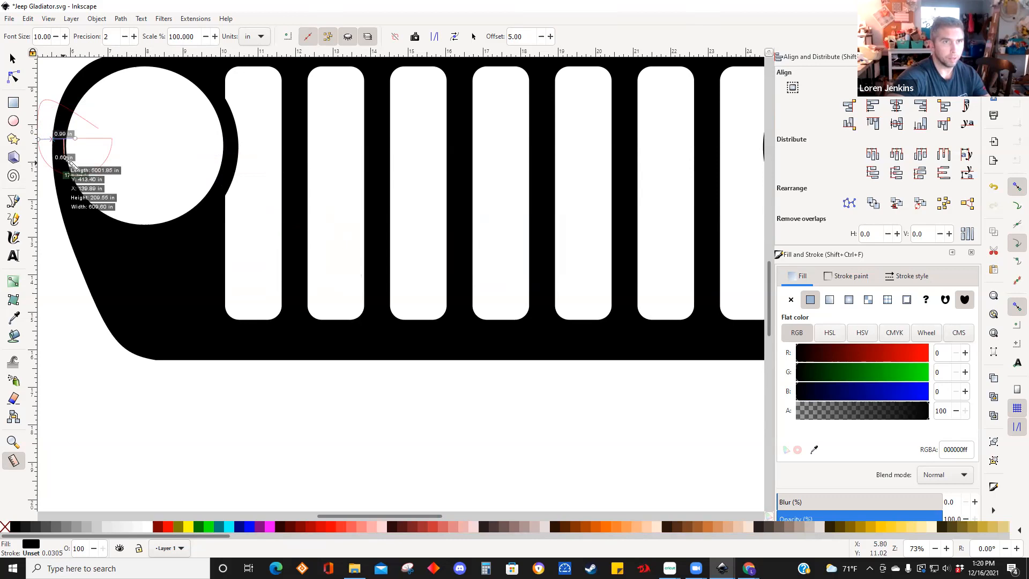
left_click_drag(216, 154, 255, 156)
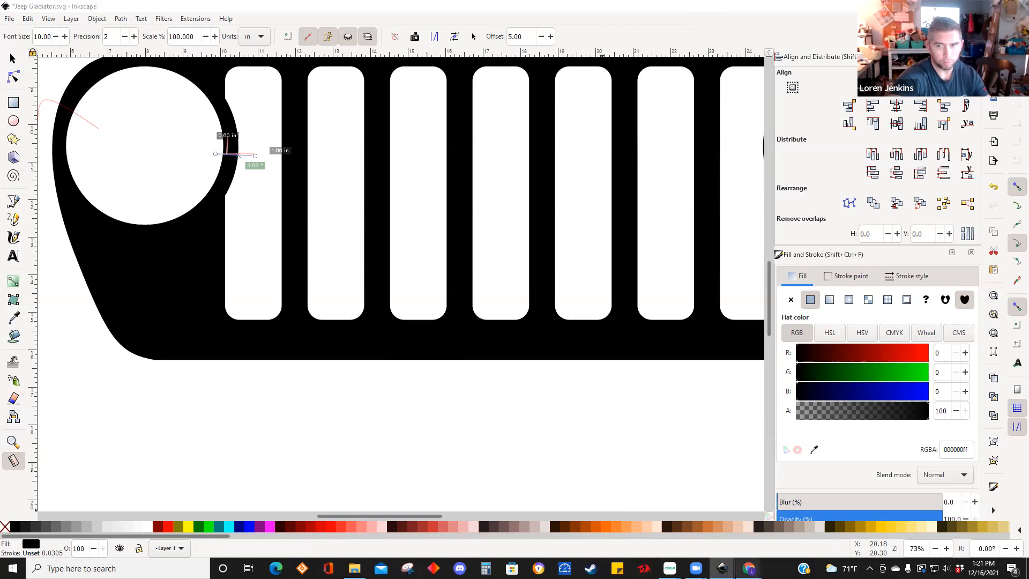
Switch to Easel, open the oval lion-head workpiece and move its design fully onto the work area, centred at about X 23.7 in, Y 11.2 in.
mouse_move(749, 568)
left_click(780, 537)
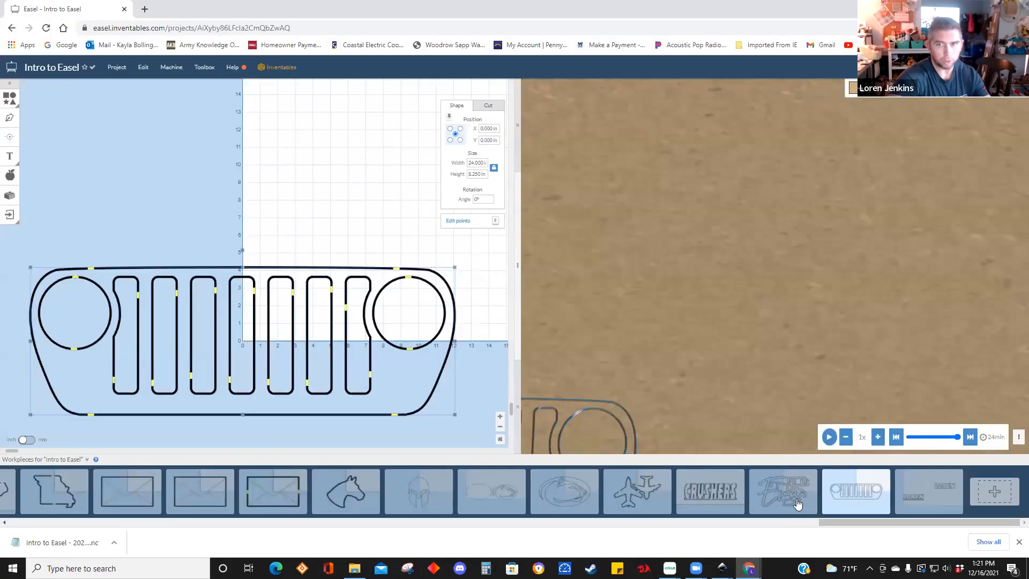
left_click(572, 492)
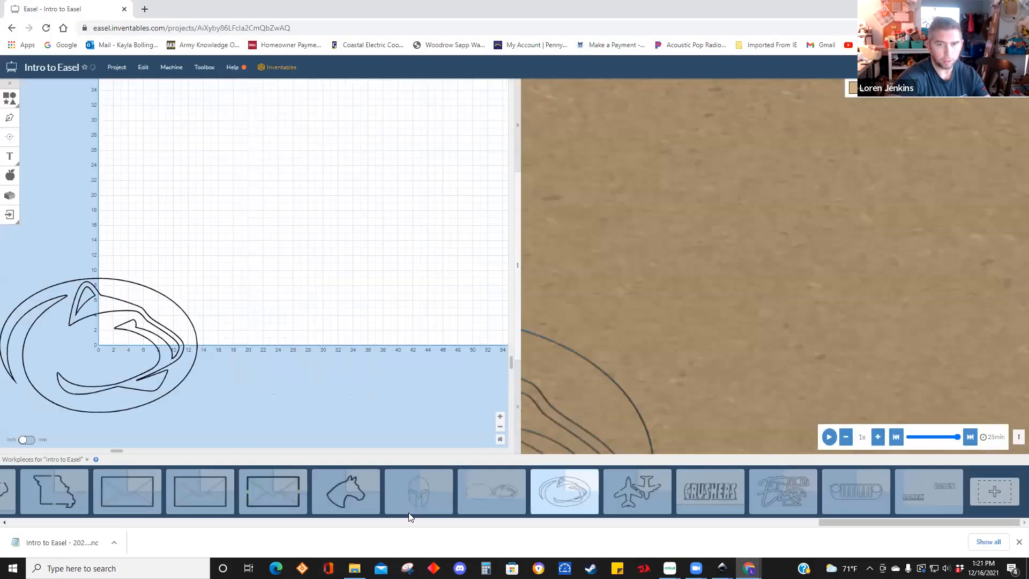
left_click(367, 524)
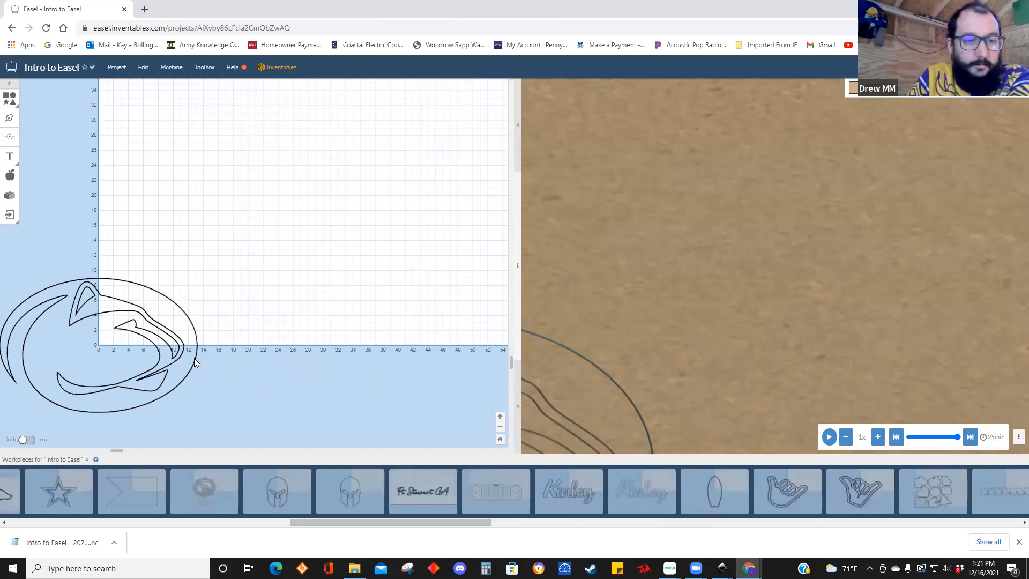
left_click_drag(195, 364, 375, 274)
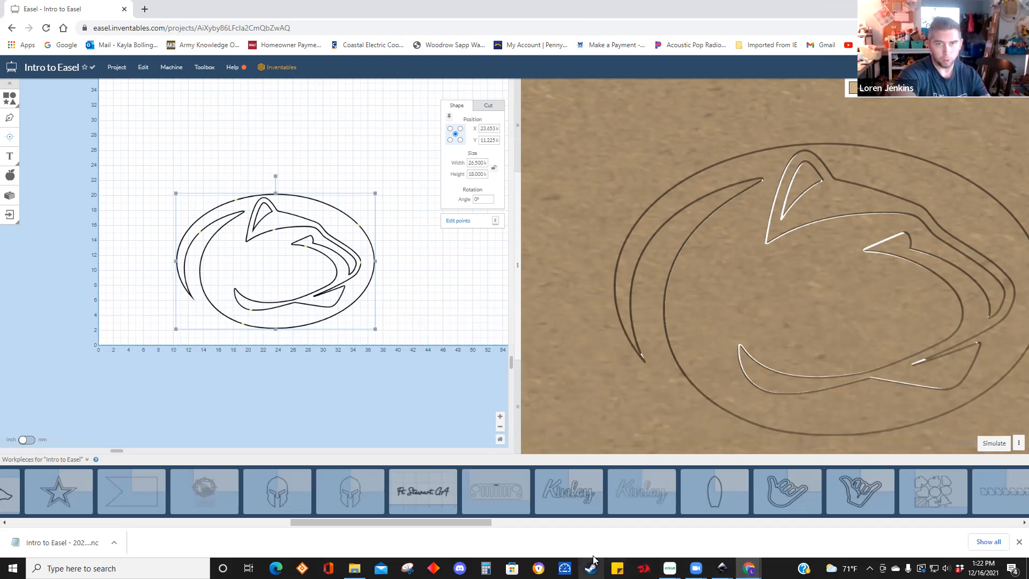
mouse_move(354, 570)
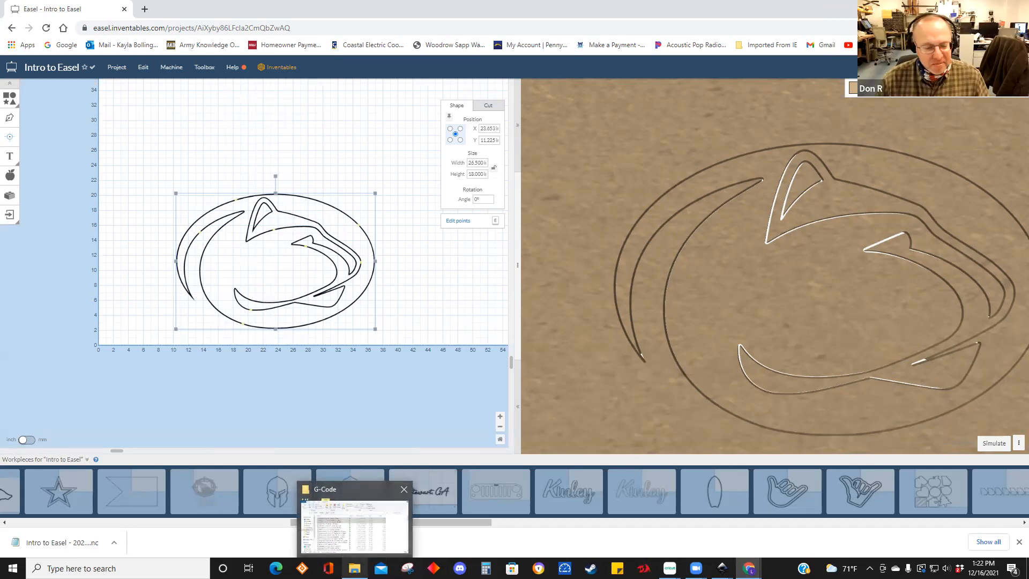